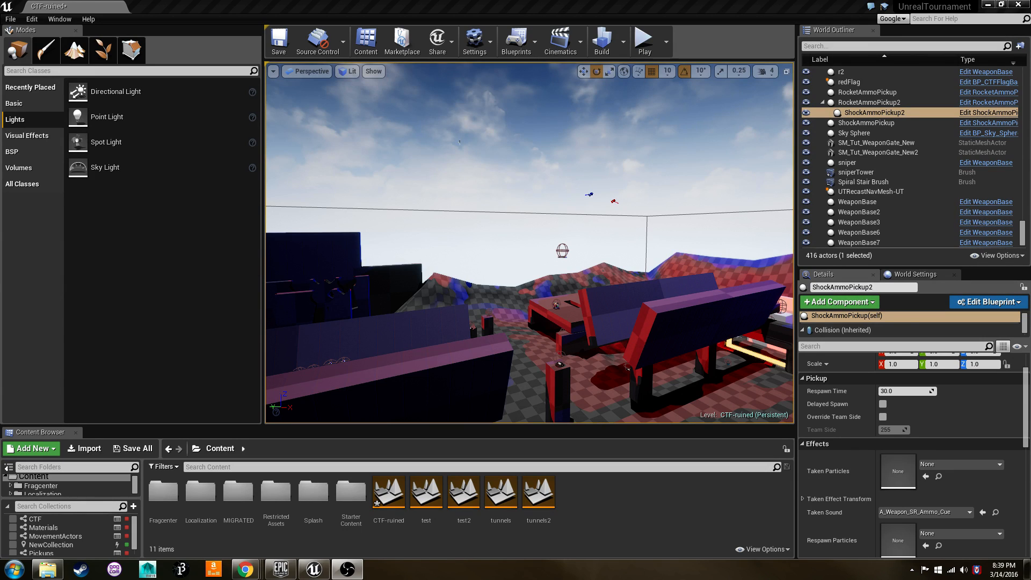
Step: Examine the overall CTF-ruined map layout from above, covering both the blue and red halves
key("f")
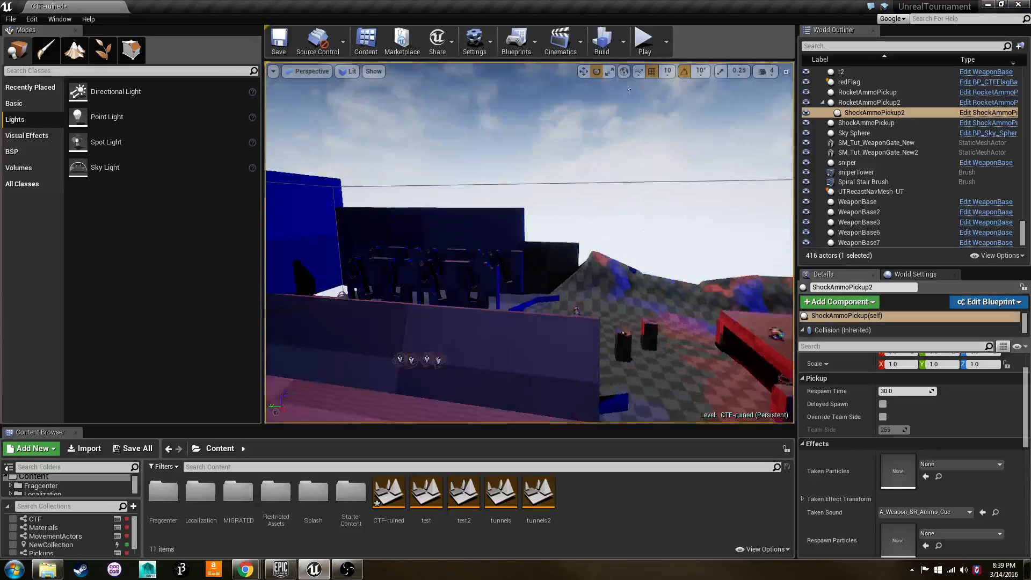
key("s")
right_click_drag(529, 243, 534, 279)
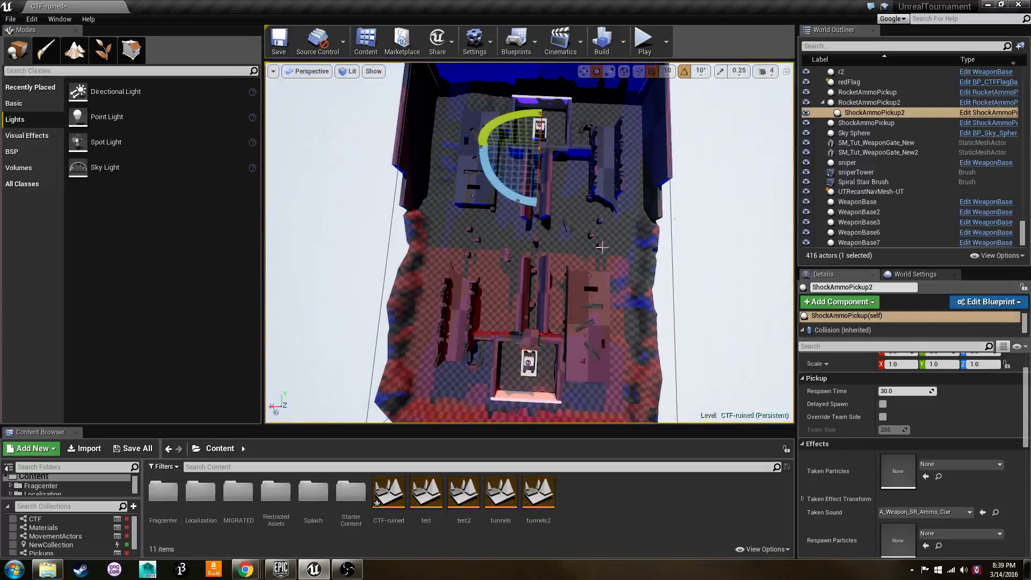
left_click(601, 247)
left_click(681, 243)
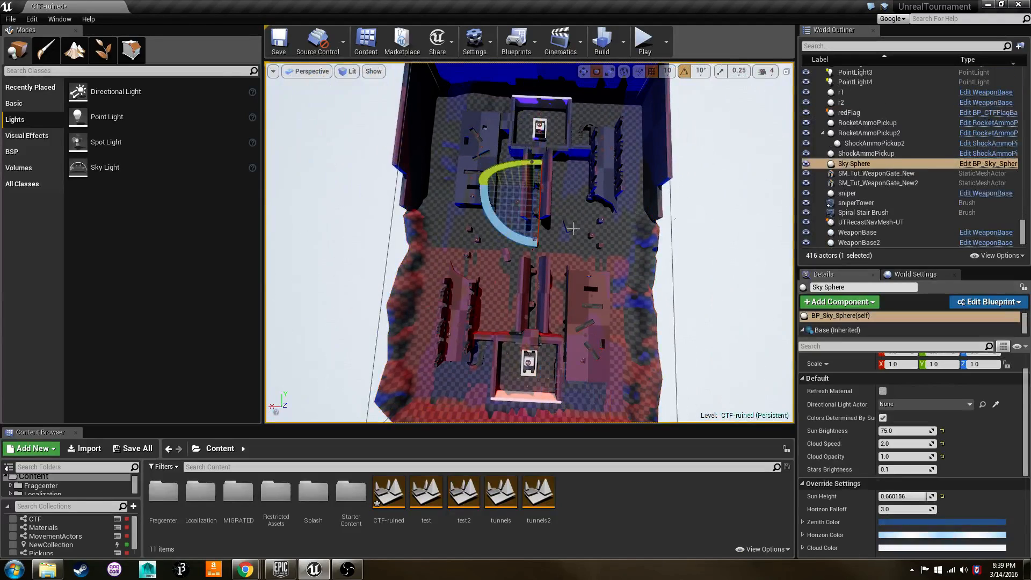
right_click_drag(497, 190, 634, 159)
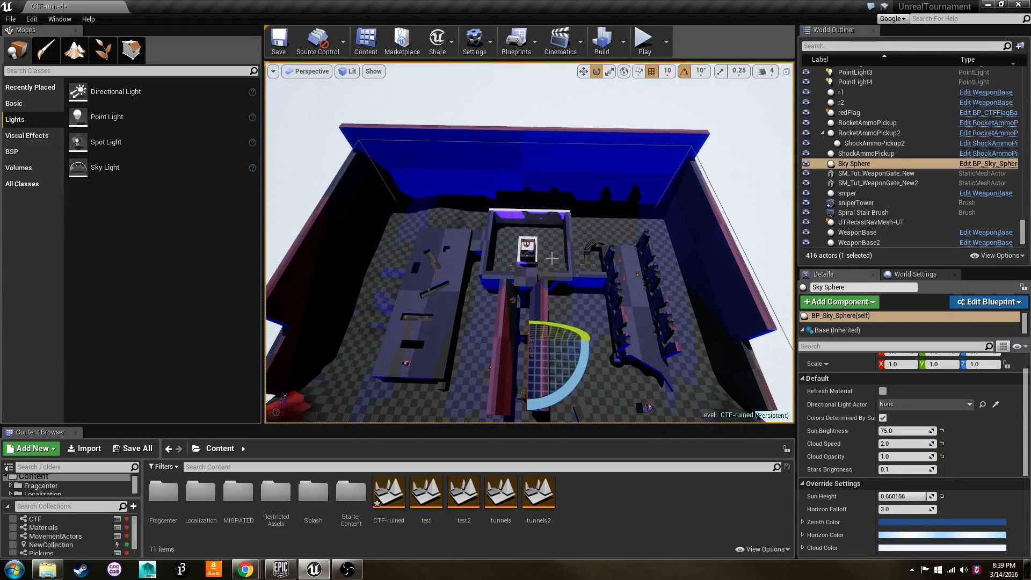
right_click_drag(548, 253, 722, 242)
key("w")
key("w")
right_click_drag(576, 121, 576, 125)
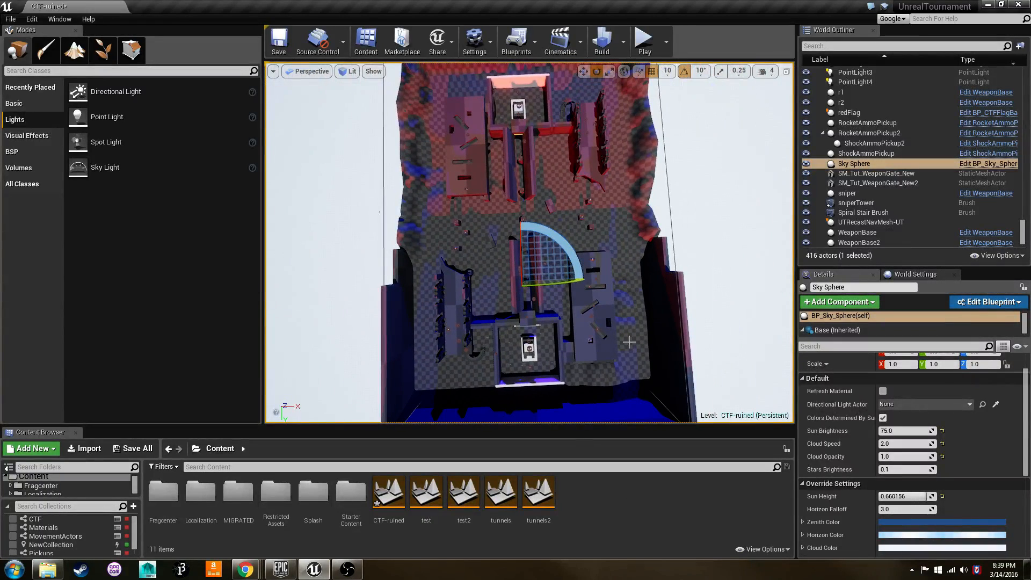
left_click(629, 342)
left_click(759, 237)
left_click(325, 274)
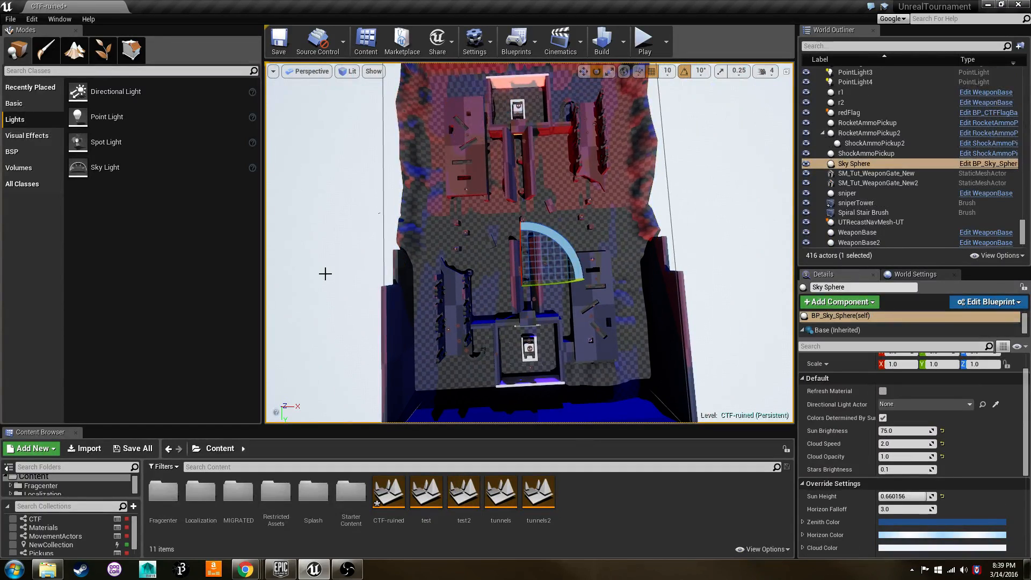
Step: Select the UTRecastNavMesh-UT actor and switch the editor to mesh Paint mode
left_click(856, 203)
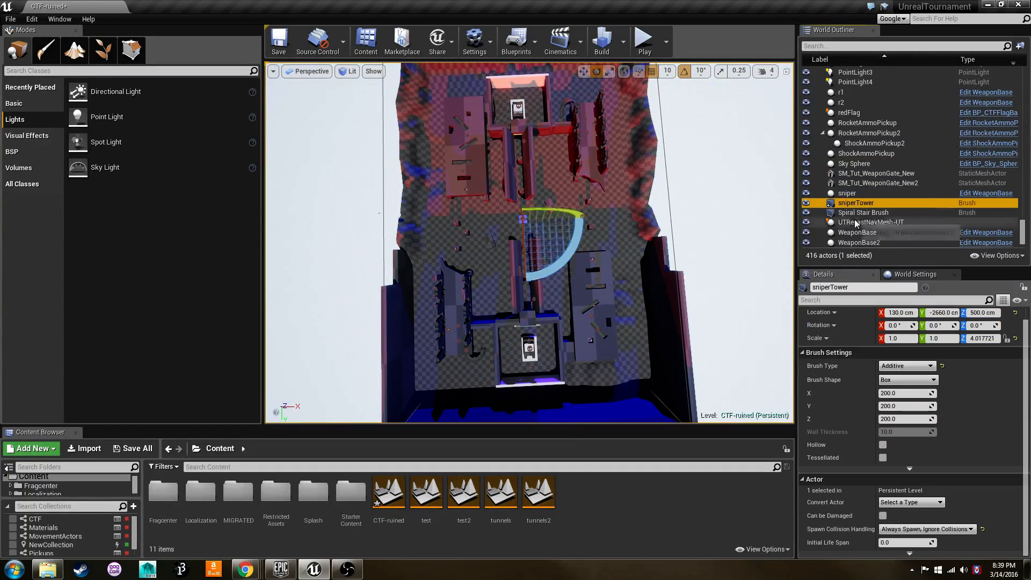
left_click(855, 222)
left_click(16, 102)
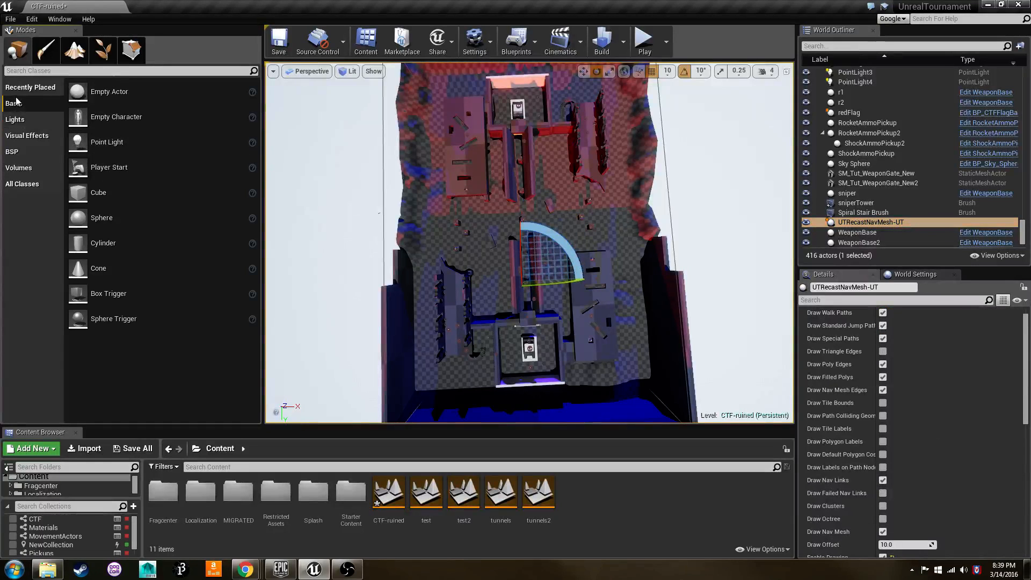
left_click(46, 50)
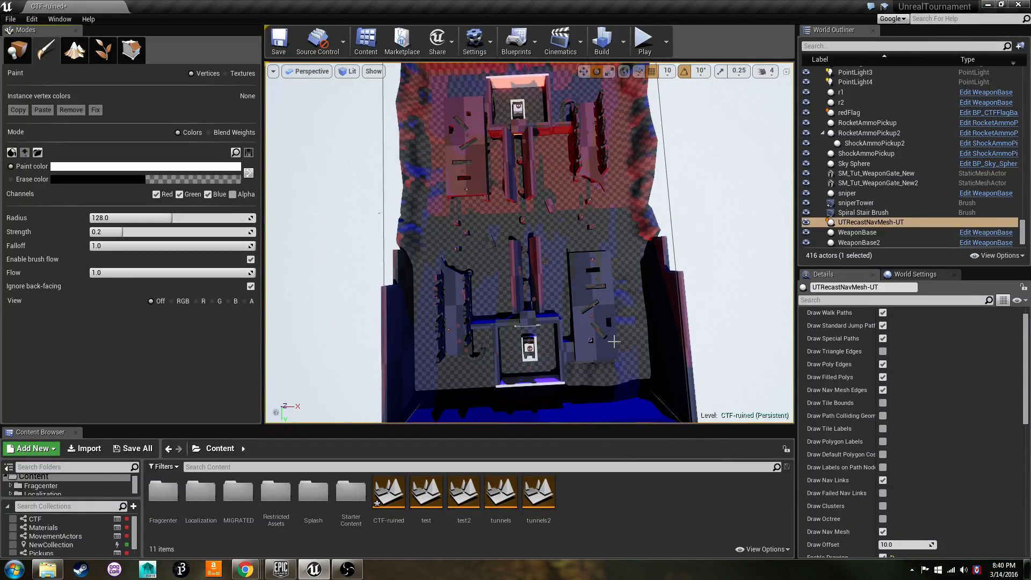
Step: Inspect the walls, ramps and buildings on the red side of the map up close
key("w")
right_click_drag(513, 293, 752, 413)
right_click_drag(580, 273, 585, 272)
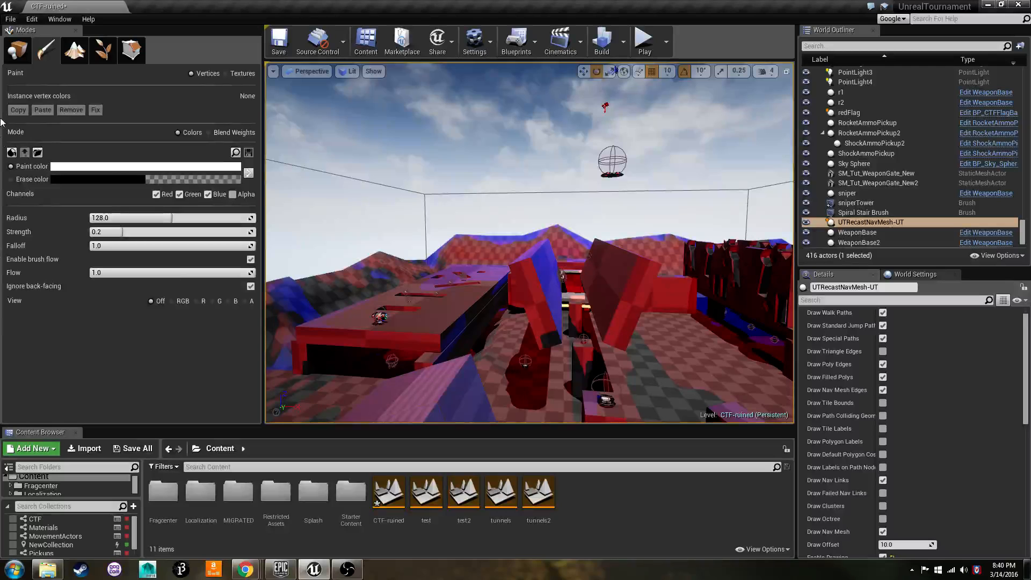
Step: Review the level editor's advanced Play settings down to the multiplayer options, then close the preferences
left_click(665, 42)
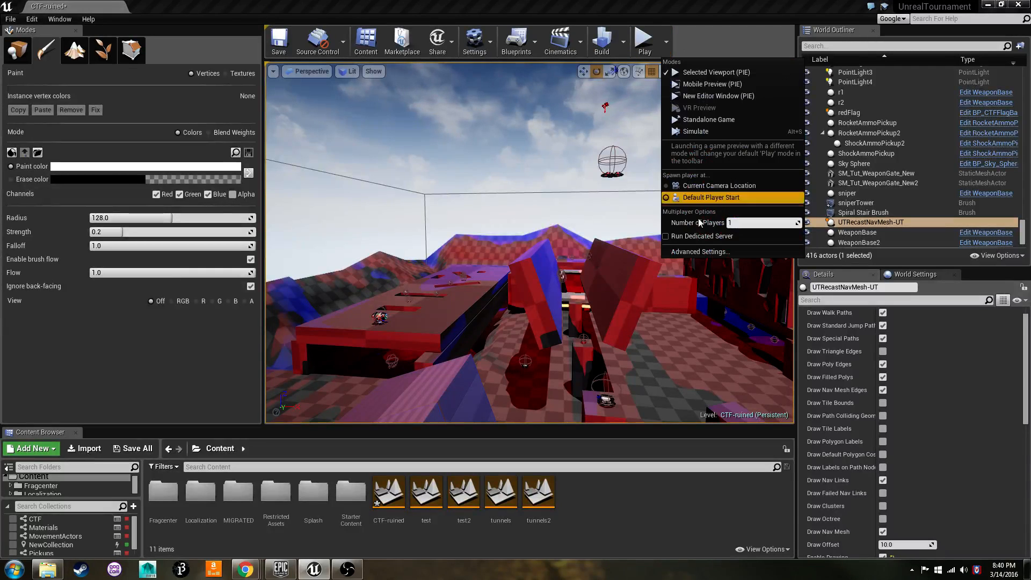
left_click(705, 252)
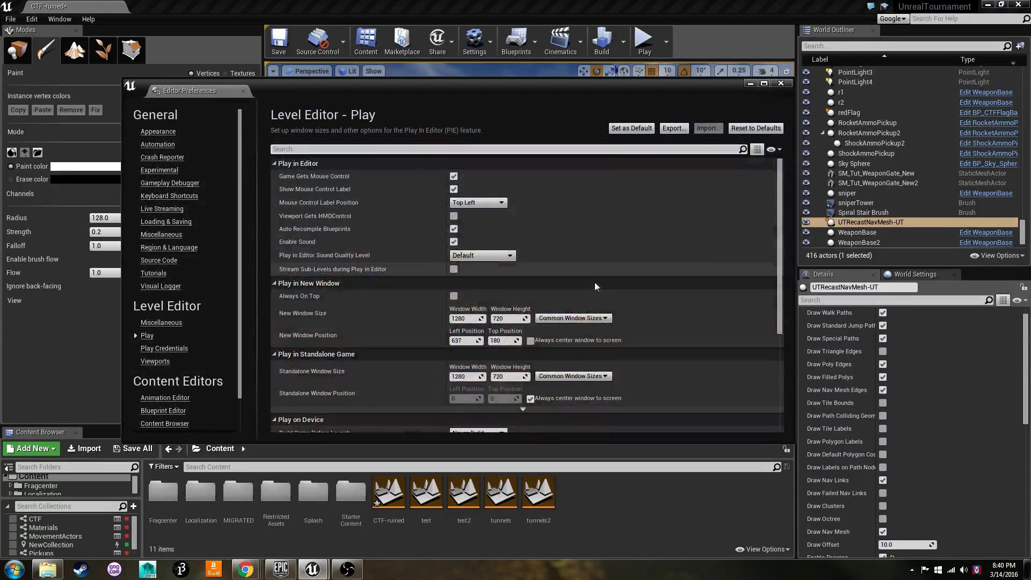
scroll(457, 377, "down", 1)
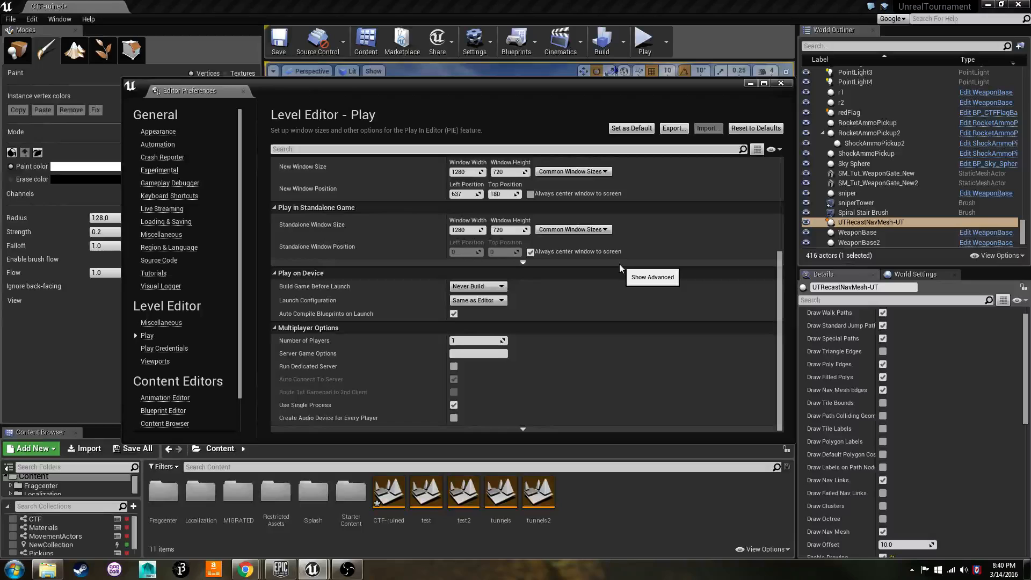
left_click(780, 82)
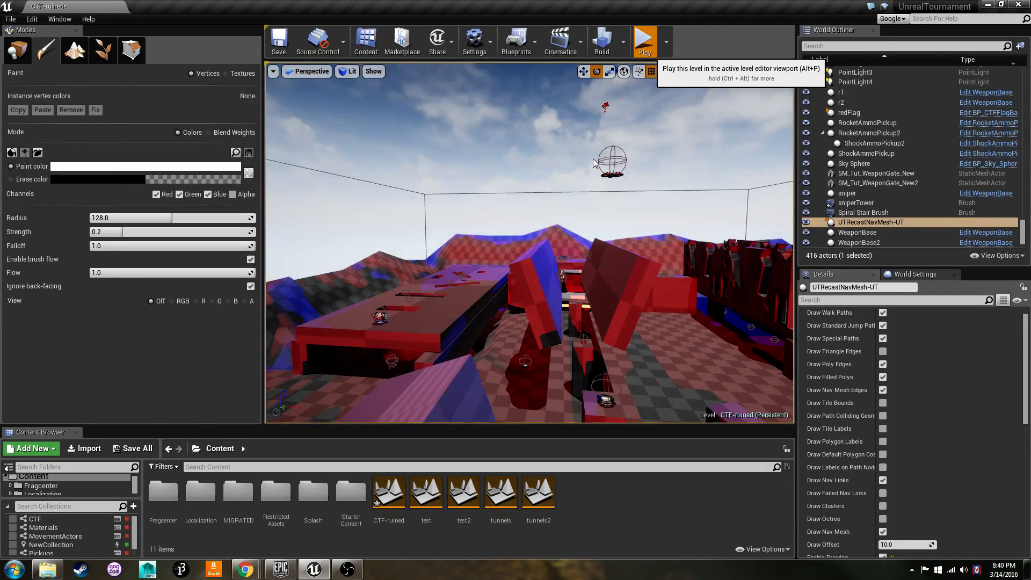
Step: Start a play session in the level viewport, equip the Translocator and cross the open field towards the blue base
key("alt+p")
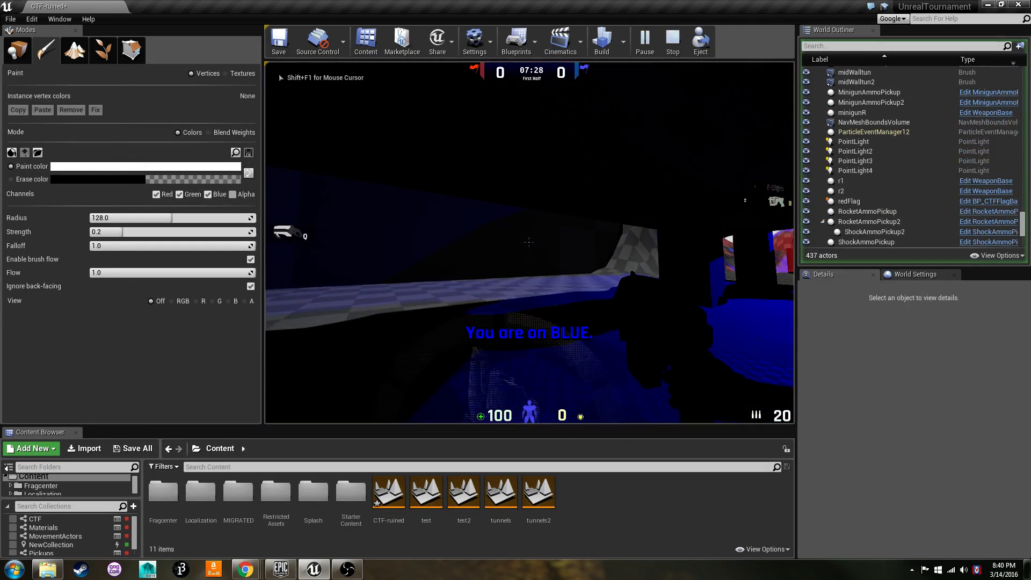
key("w")
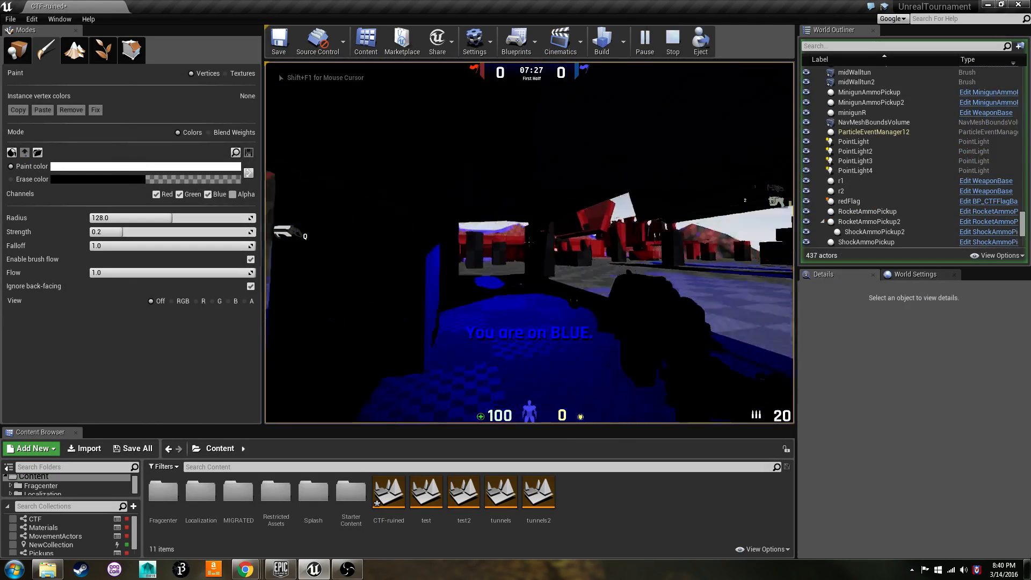
key("w")
key("q")
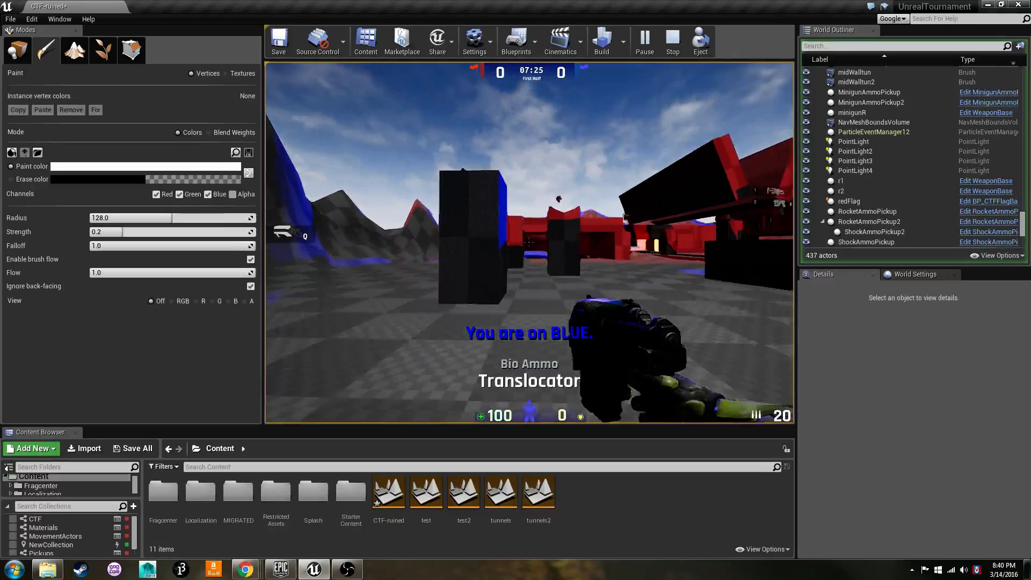
key("w")
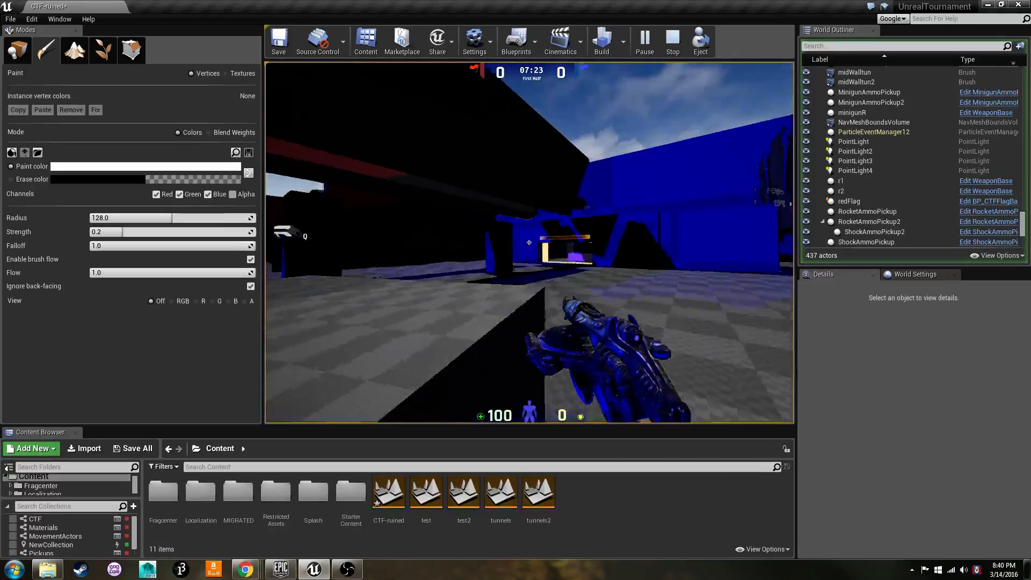
key("w")
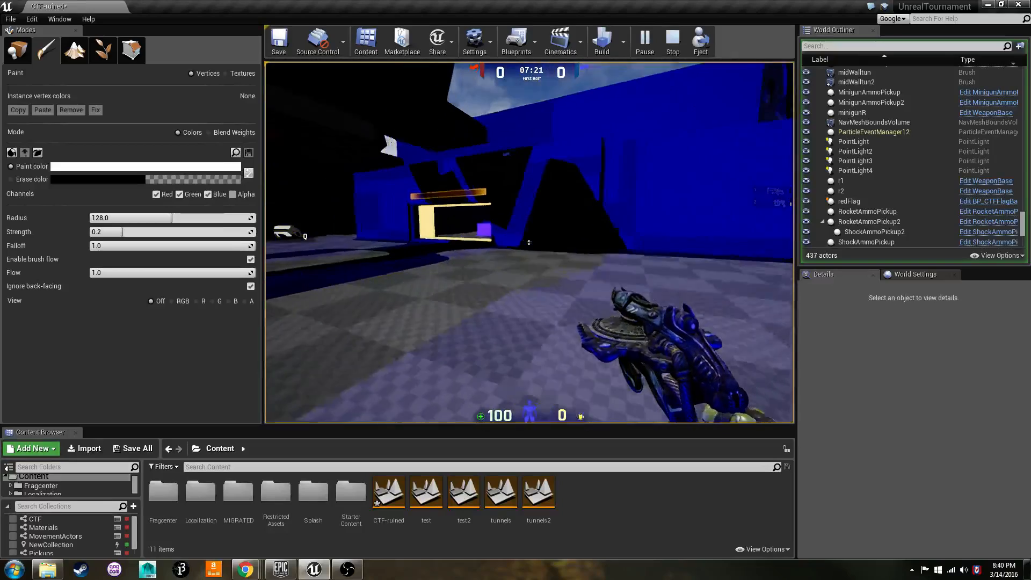
Step: Walk around the blue flag platform in the play session to inspect the base interior and its weapon pickups
key("w")
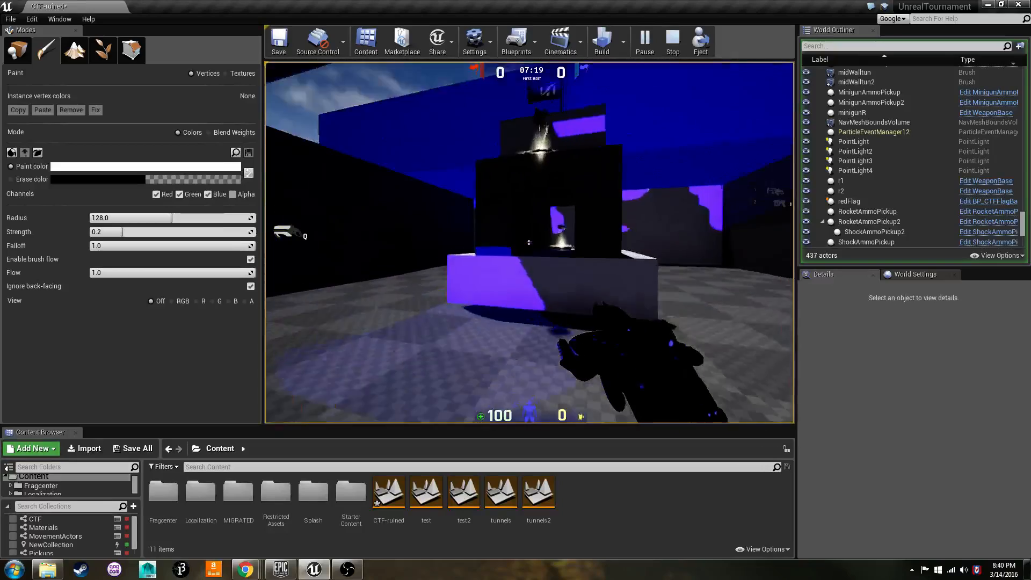
key("w")
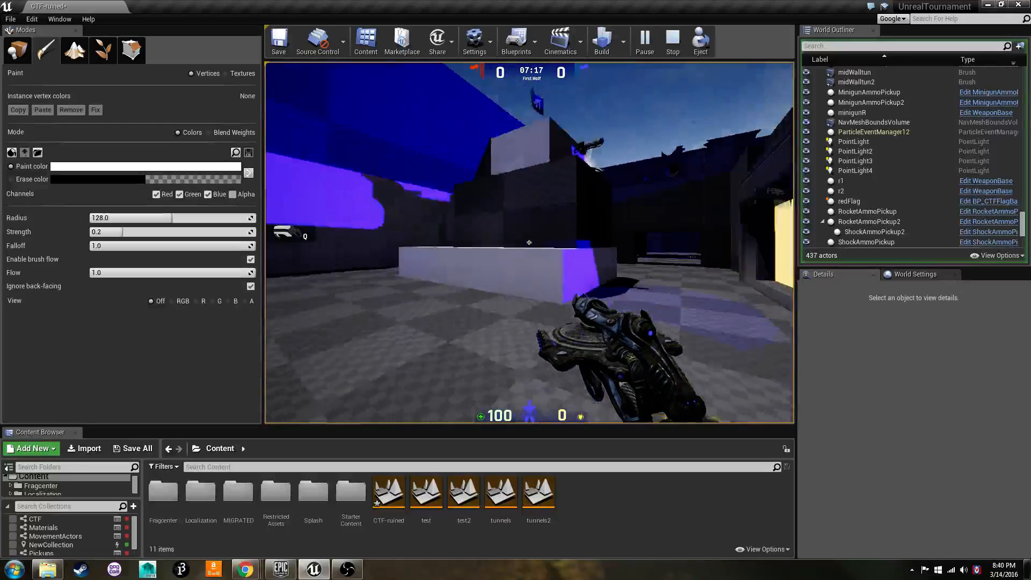
key("w")
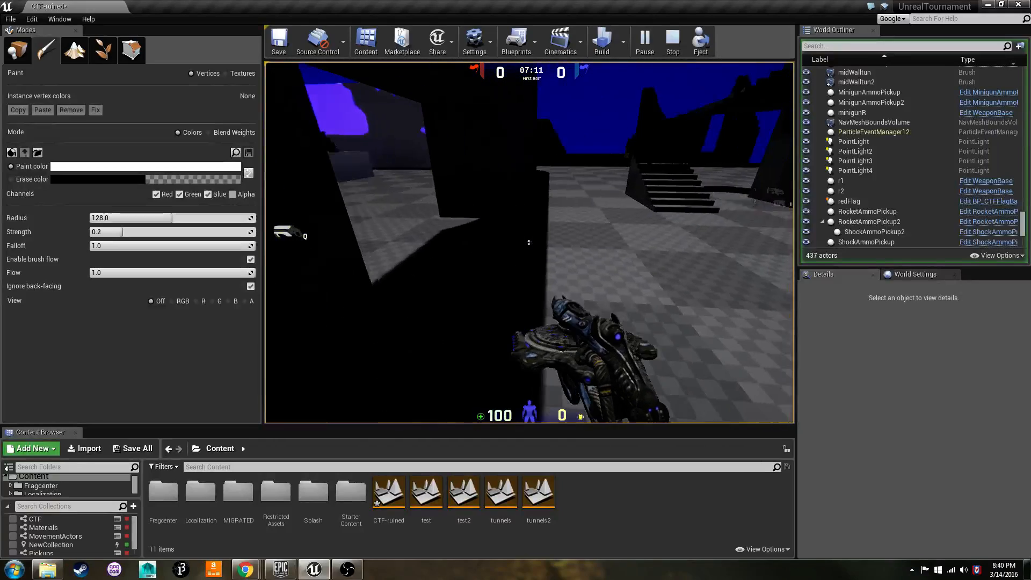
key("w")
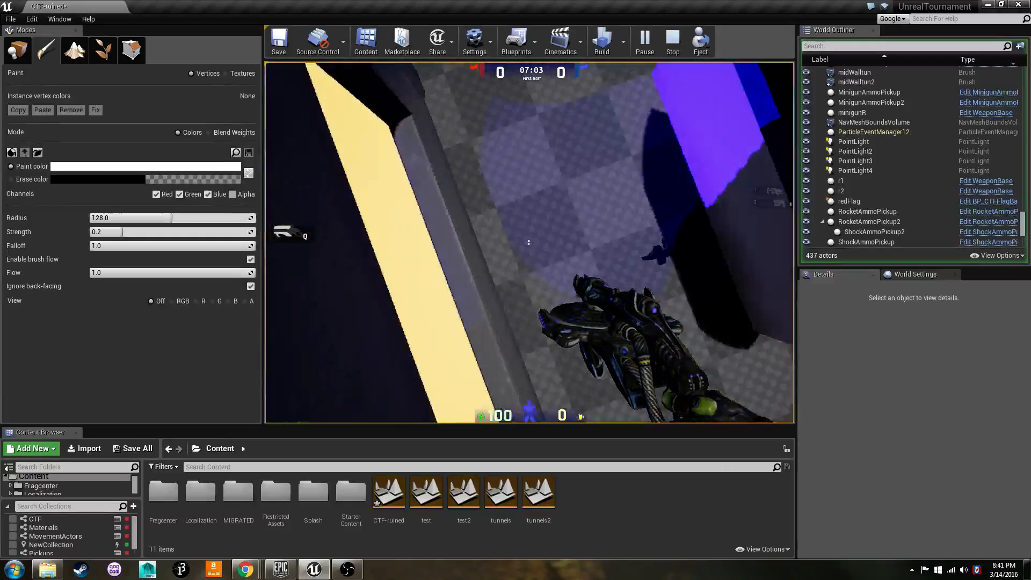
key("w")
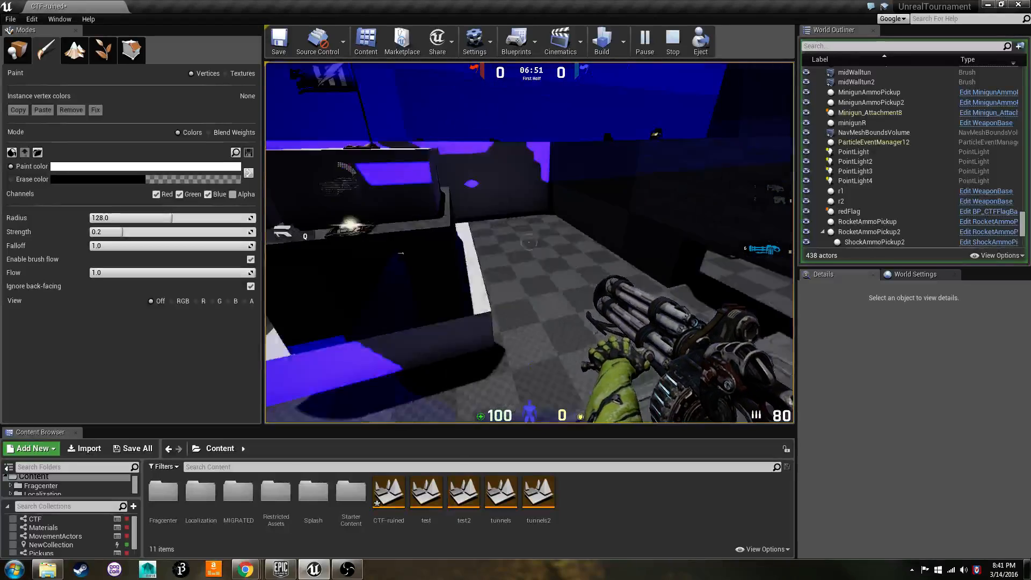
Step: Explore the dark blue-side tunnel building up to its staircase, collecting the Bio Rifle and helmet
key("w")
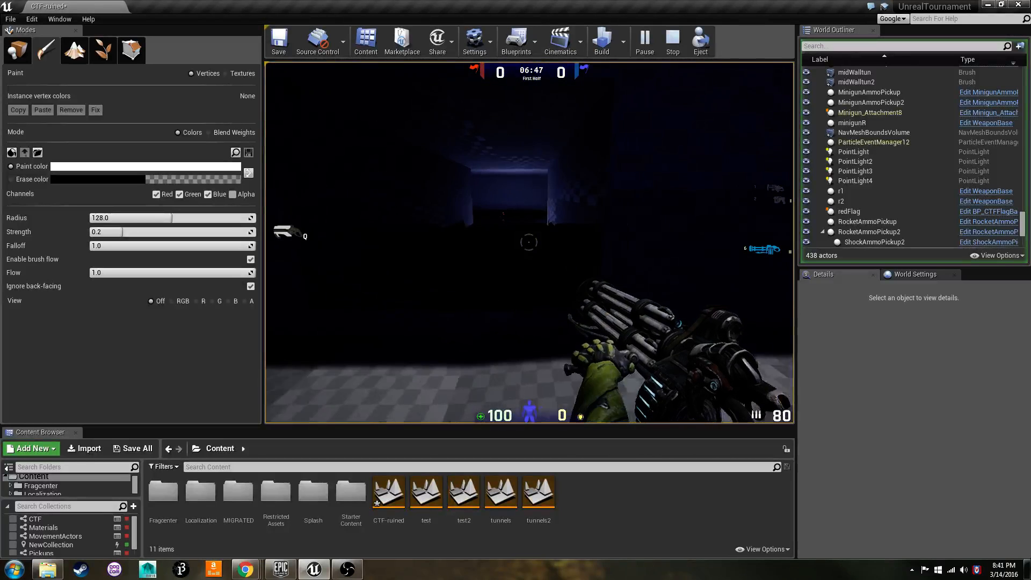
key("w")
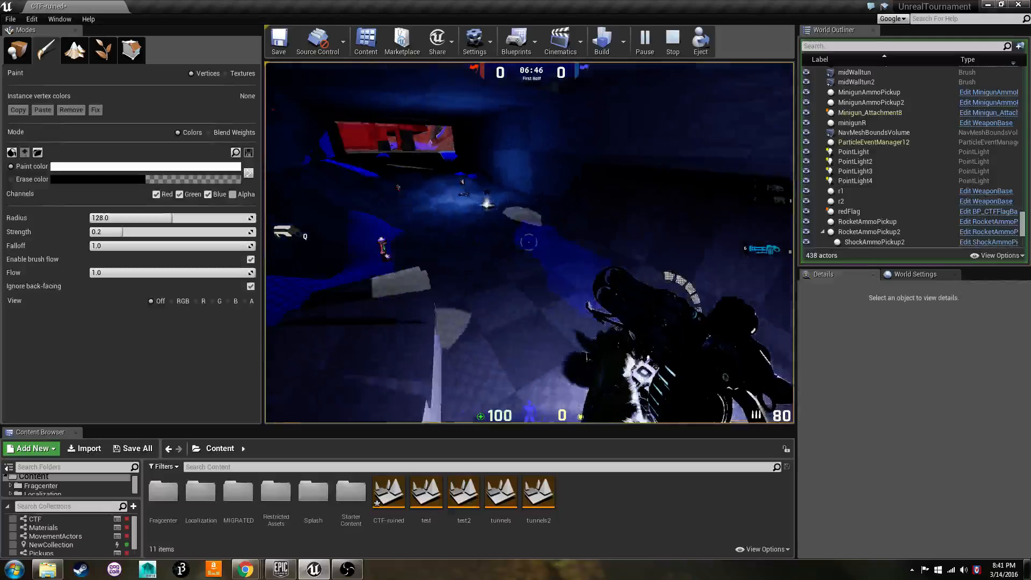
key("w")
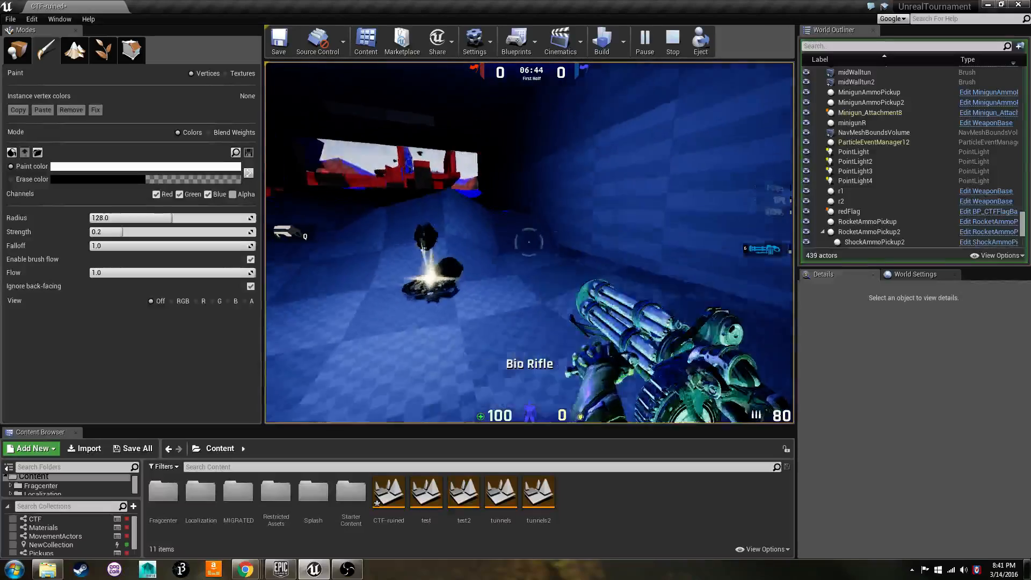
key("w")
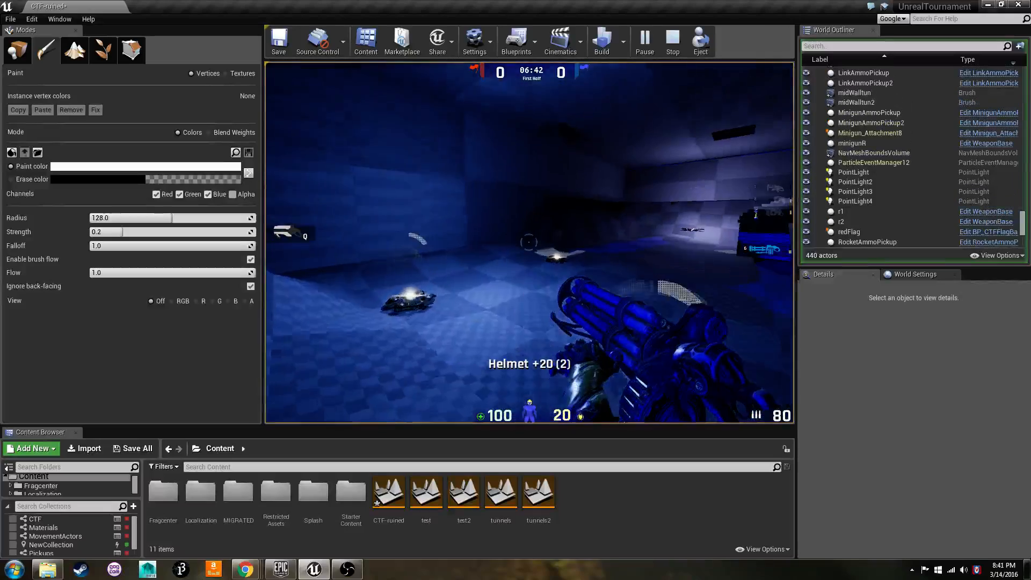
key("w")
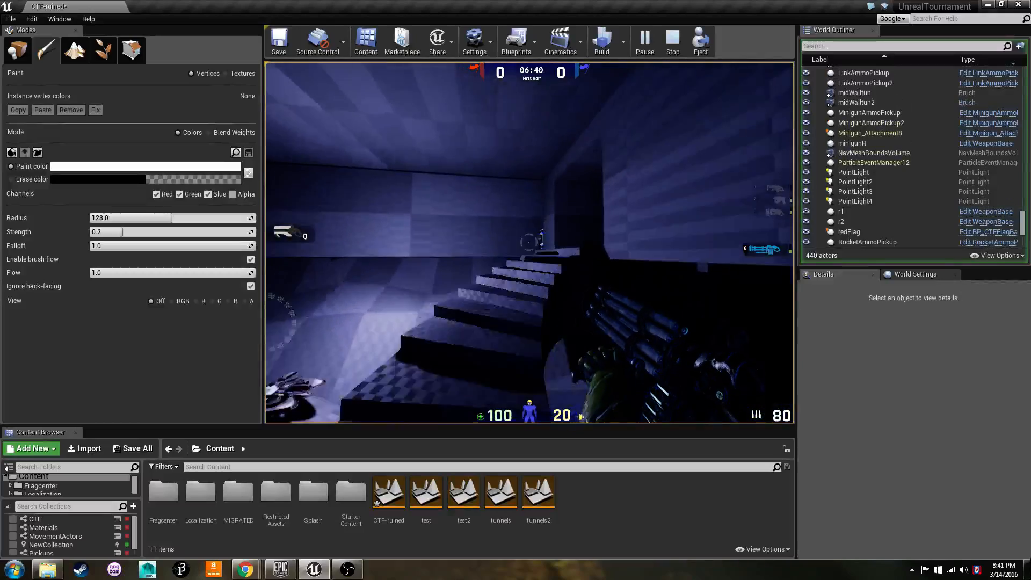
Step: Walk down the blue-lit passage and exit through its far opening to the midfield, collecting the armor vest
key("w")
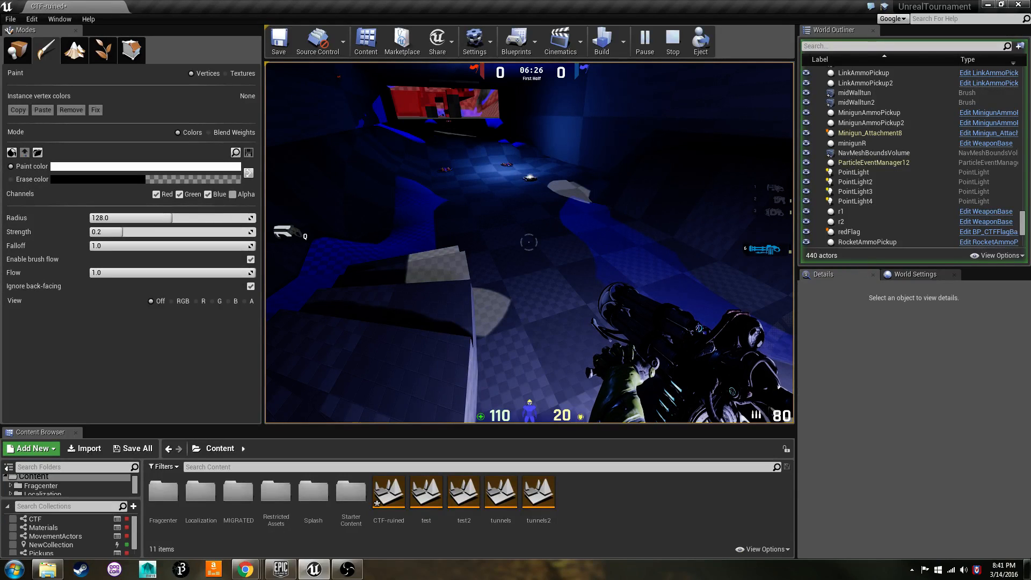
key("w")
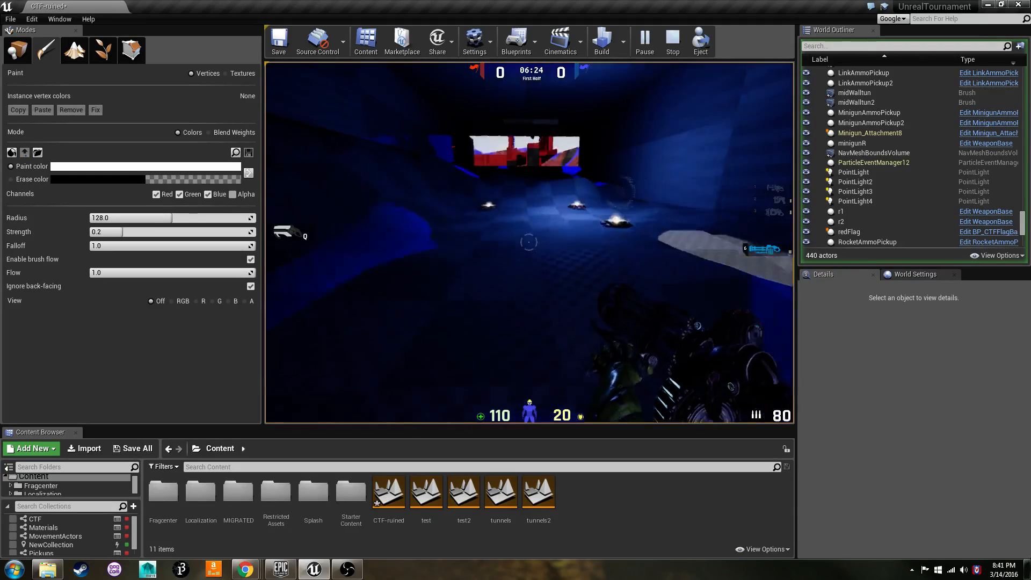
key("w")
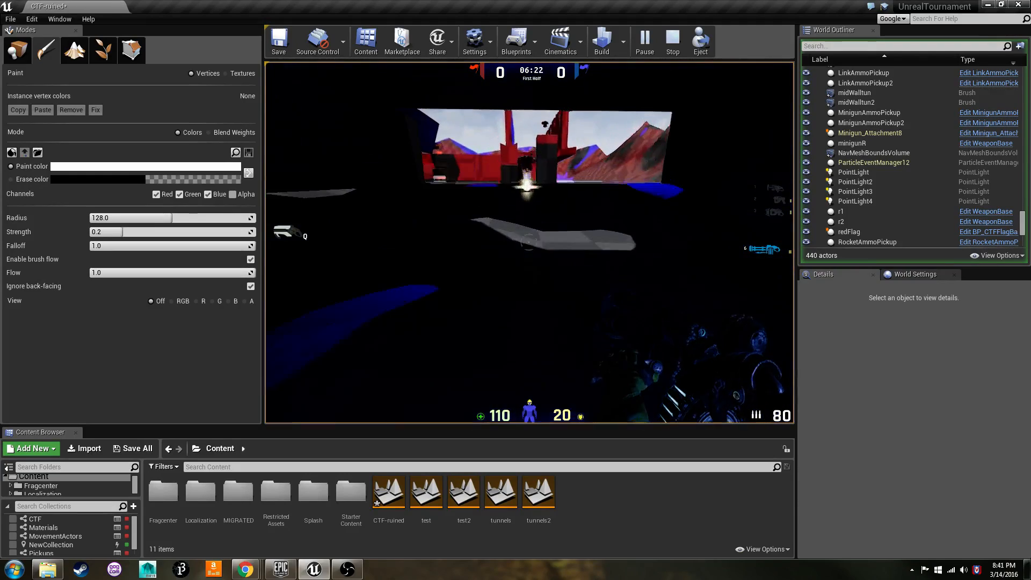
key("w")
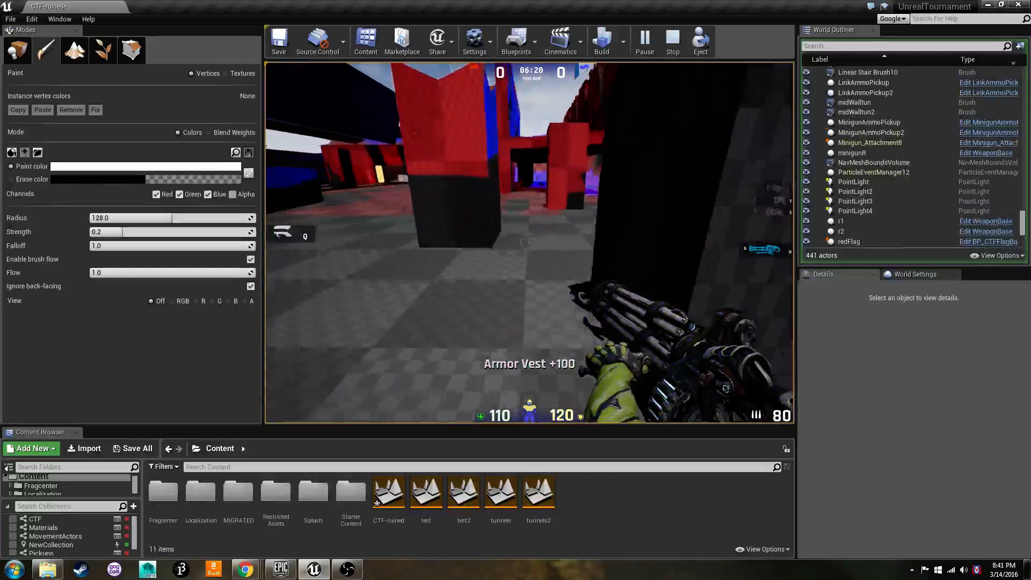
Step: Re-equip the Translocator and inspect the ruined red building and the open passage beneath it
key("q")
key("w")
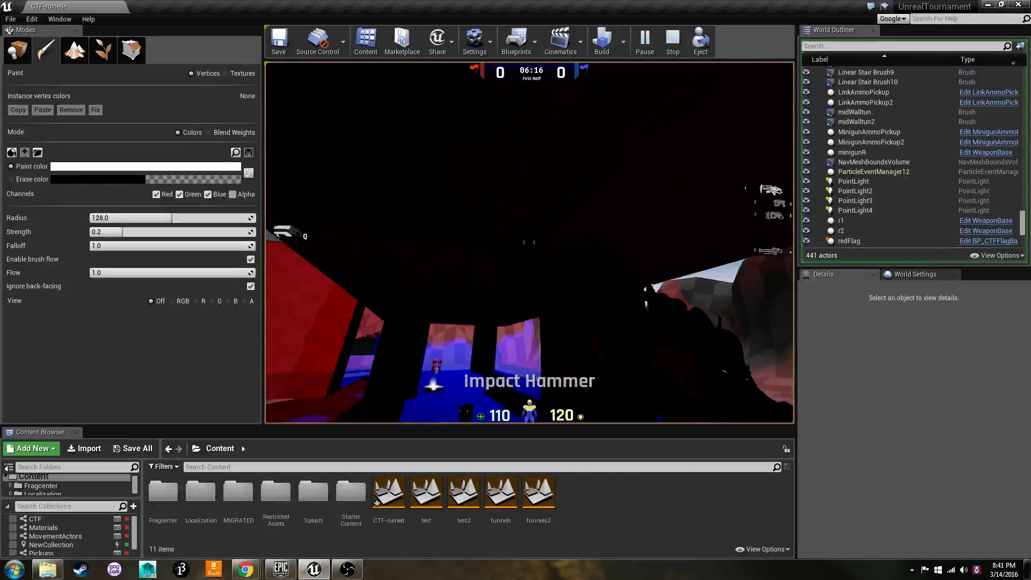
key("w")
key("q")
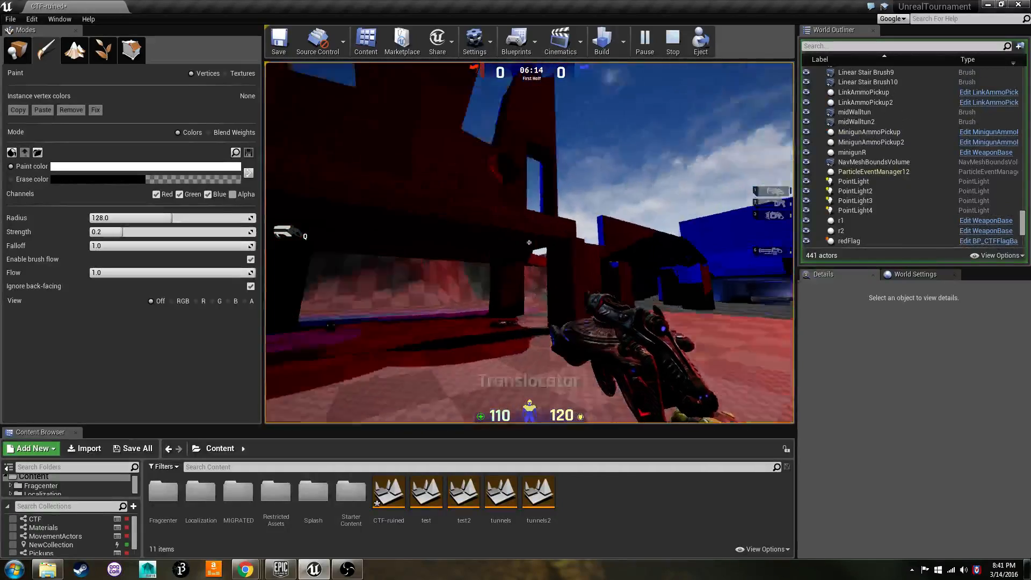
key("w")
key("w")
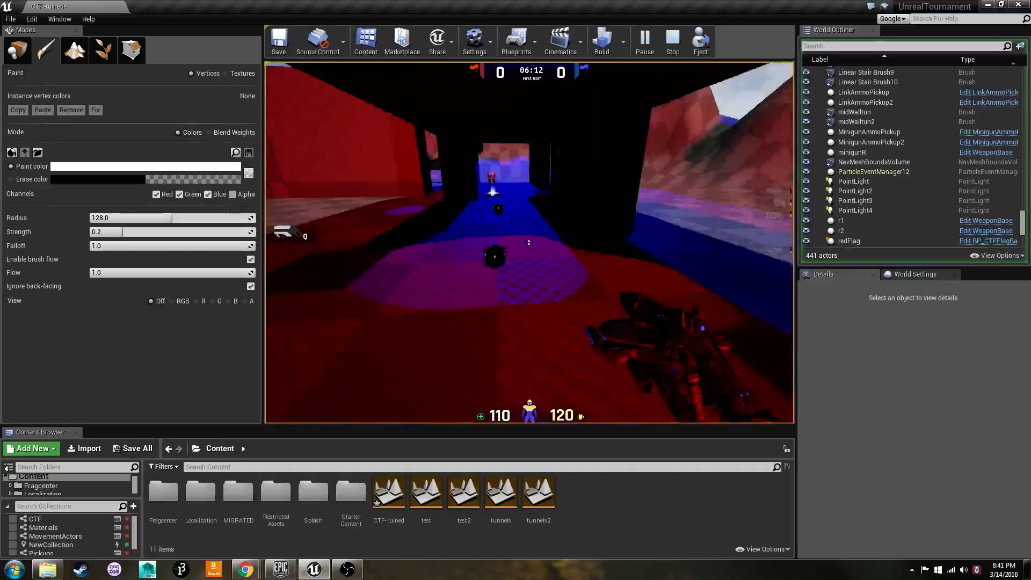
key("w")
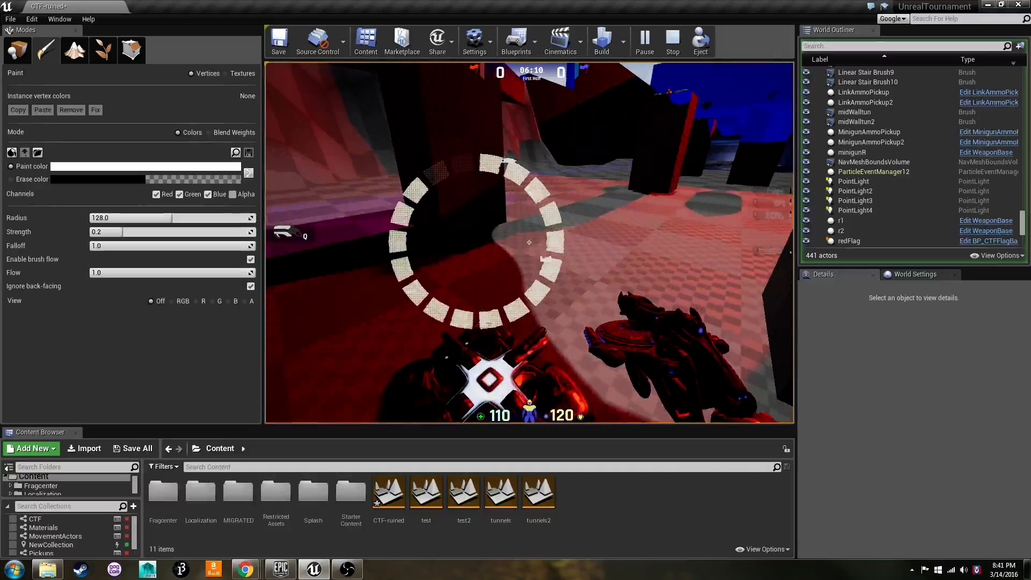
Step: Walk through the covered passage from its red entrance to the blue-lit far end, collecting the thighpads
key("w")
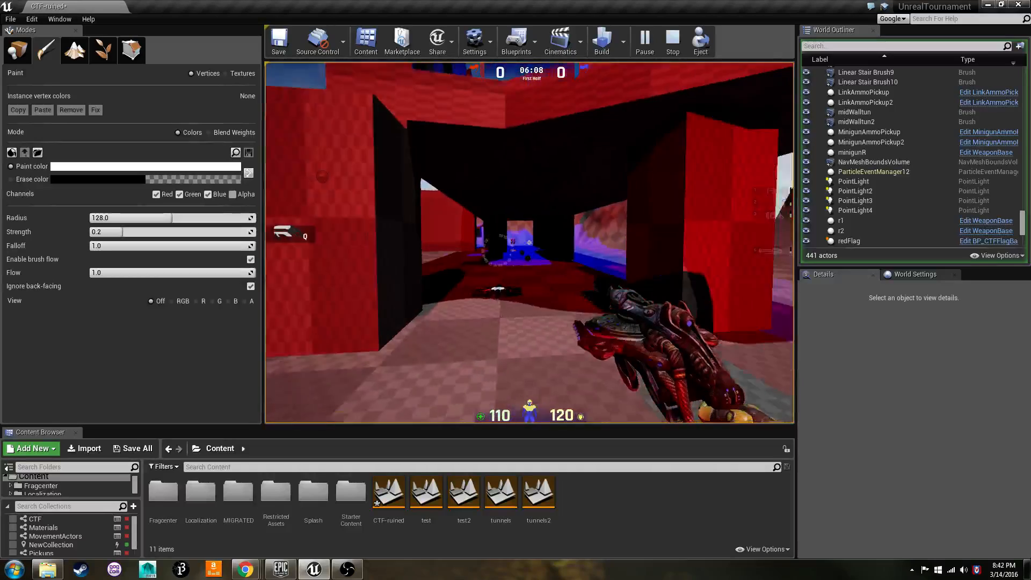
key("w")
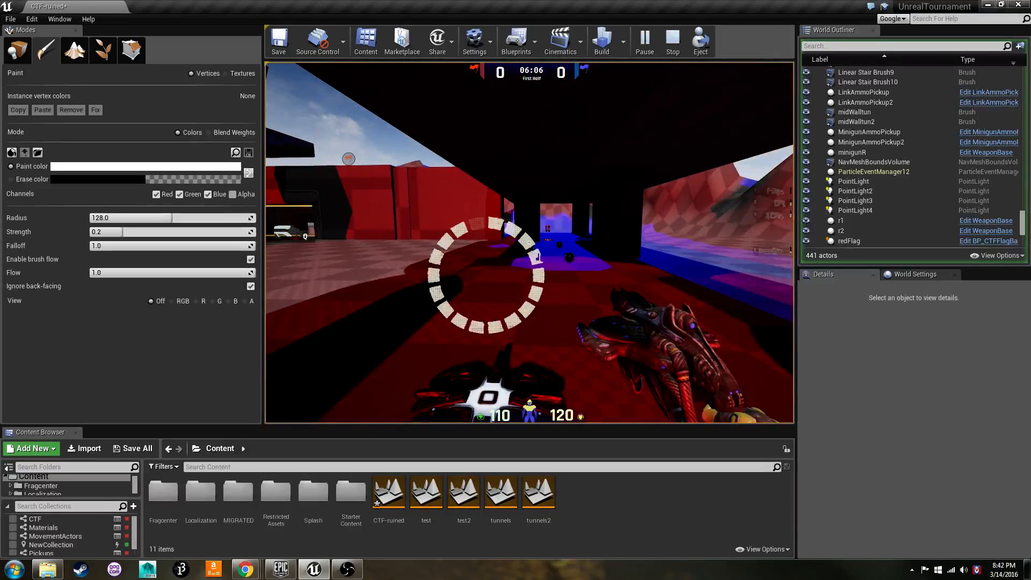
key("w")
key("w")
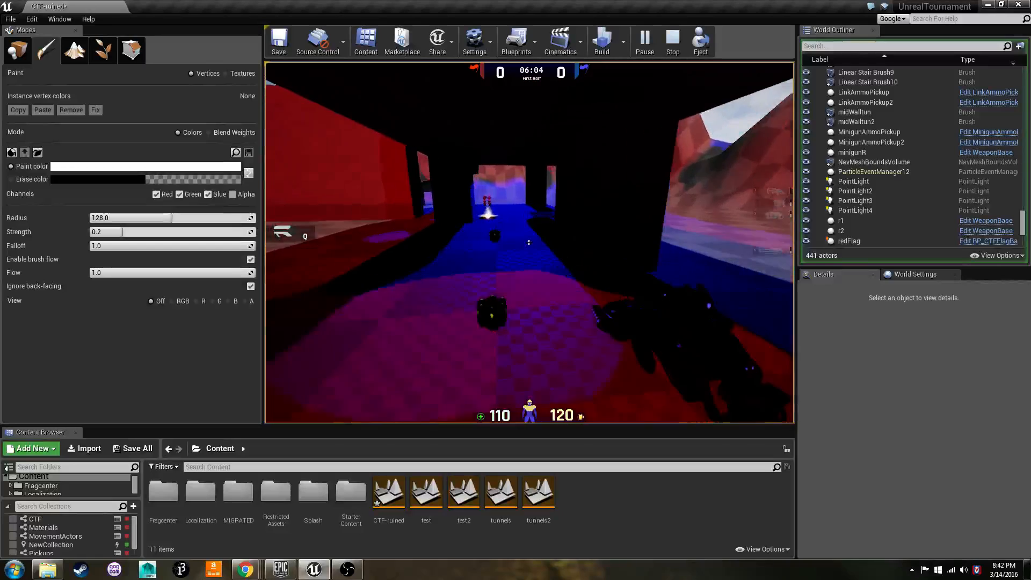
key("w")
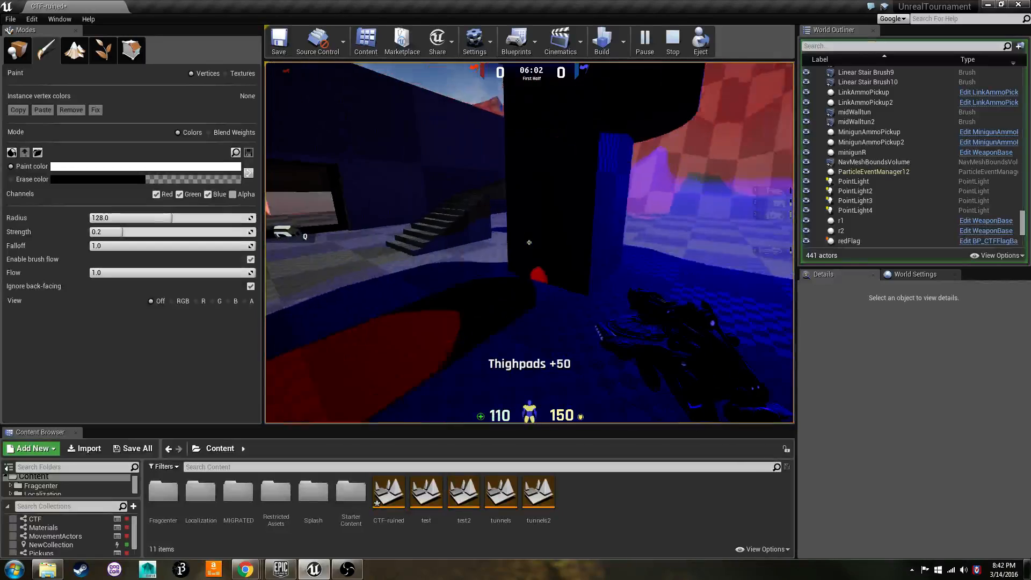
Step: Turn around past the staircase and walk back through the covered passage to the tall midfield pillar
key("w")
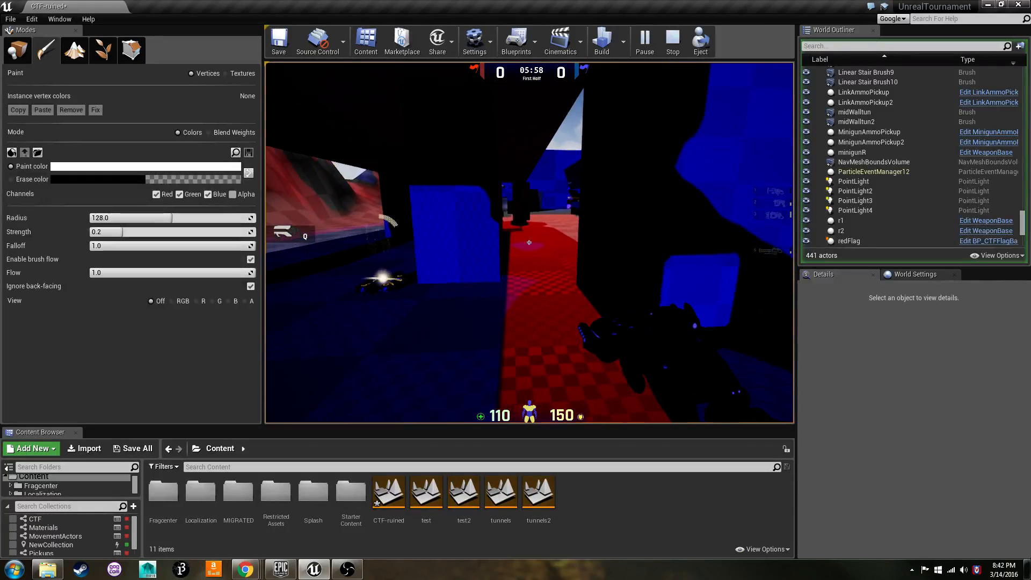
key("w")
key("w")
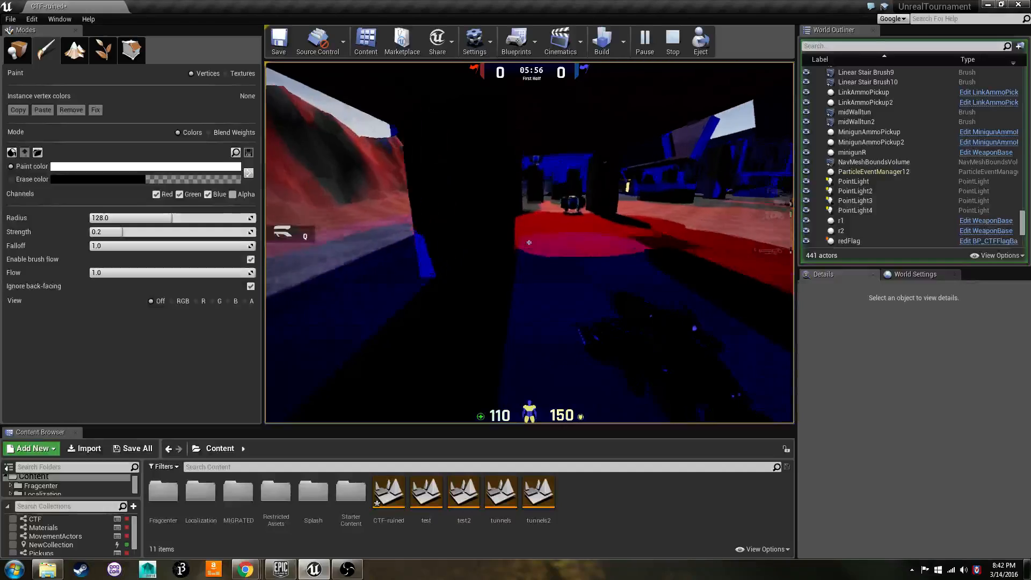
key("w")
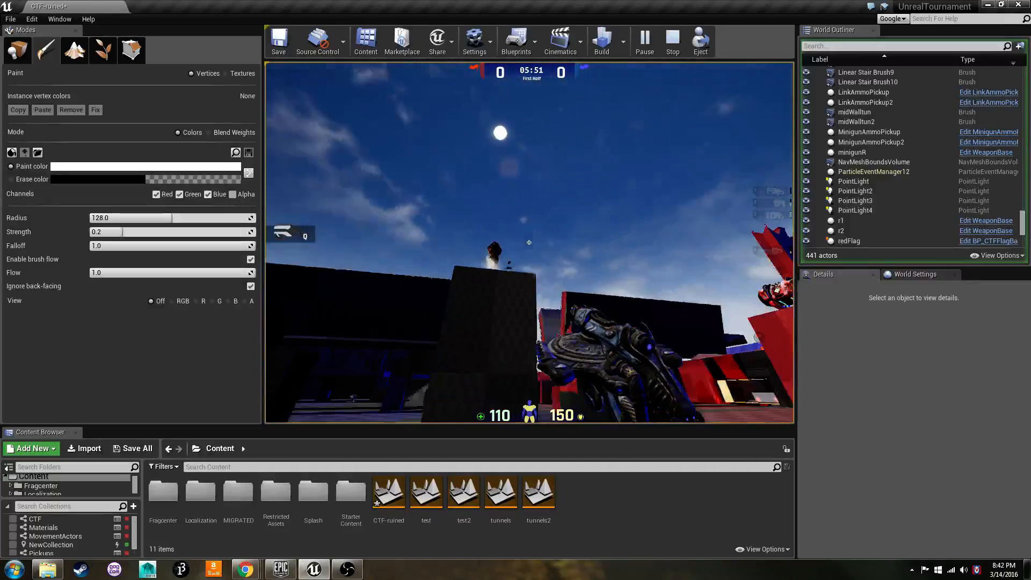
Step: Translocate to the top of the tall midfield pillar and collect the weapon floating above it
key("w")
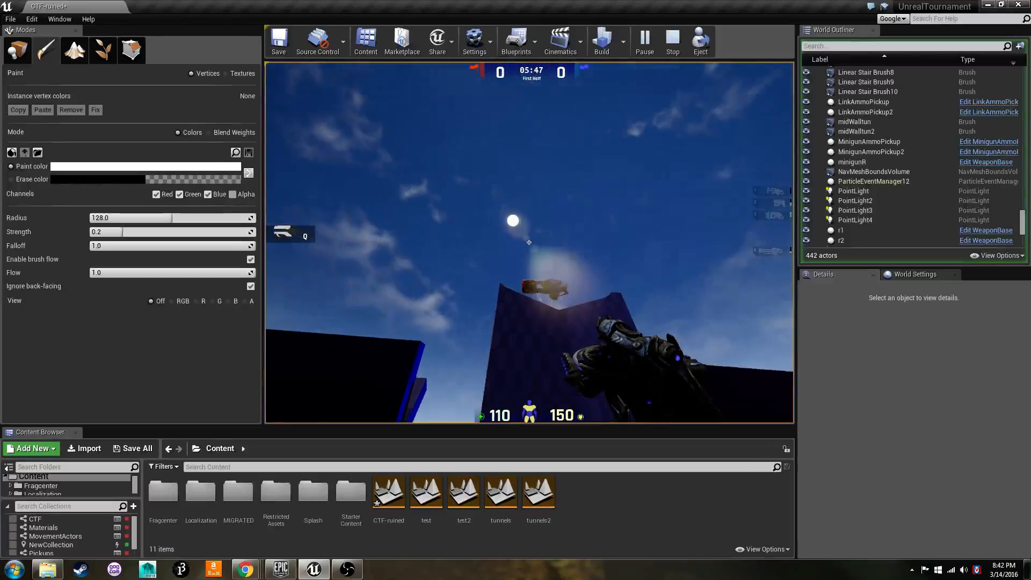
right_click(529, 242)
key("w")
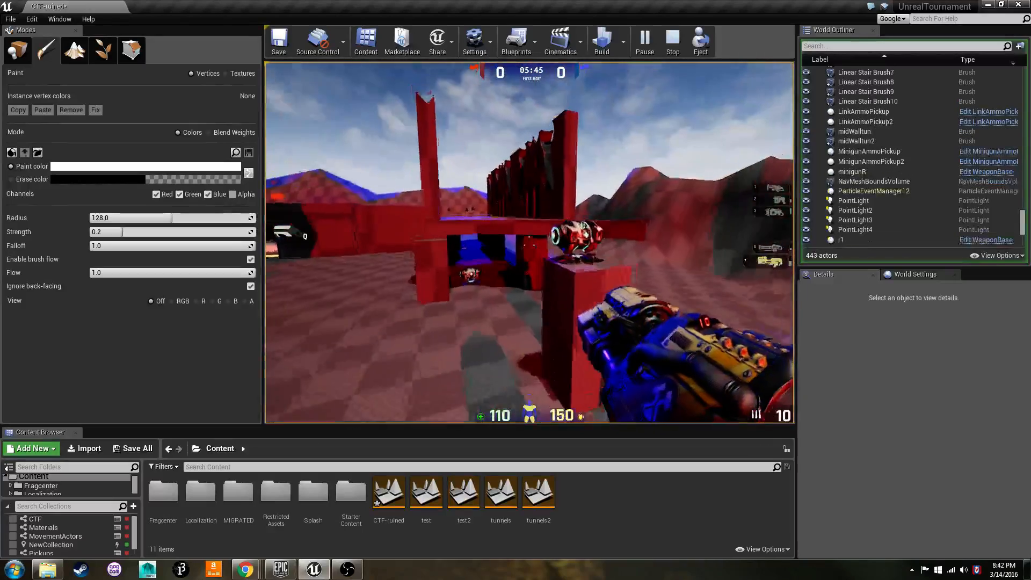
Step: Translocate to the upper path between the ruined red and blue walls and collect the helmet along it
key("w")
right_click(528, 242)
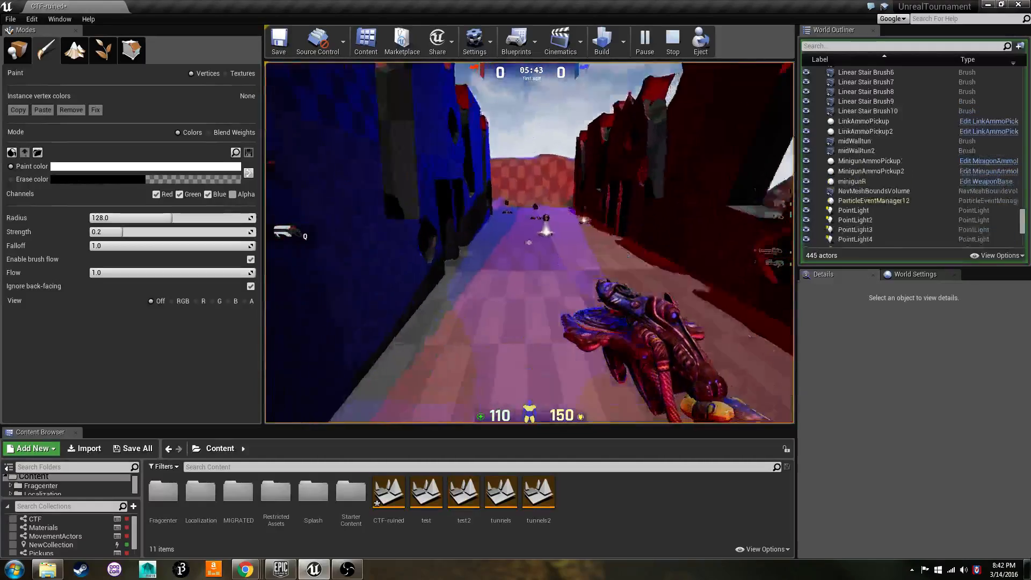
key("w")
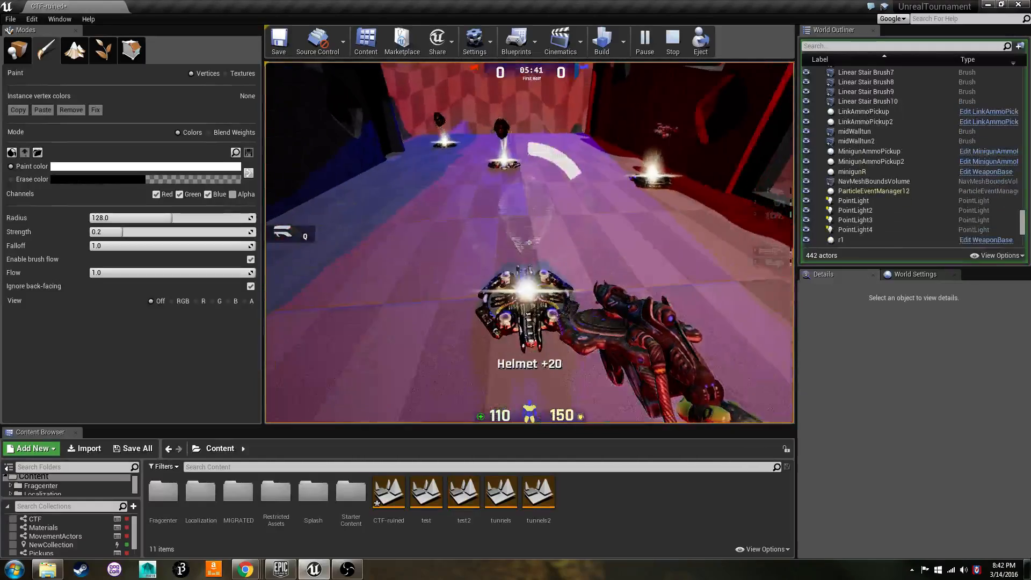
key("w")
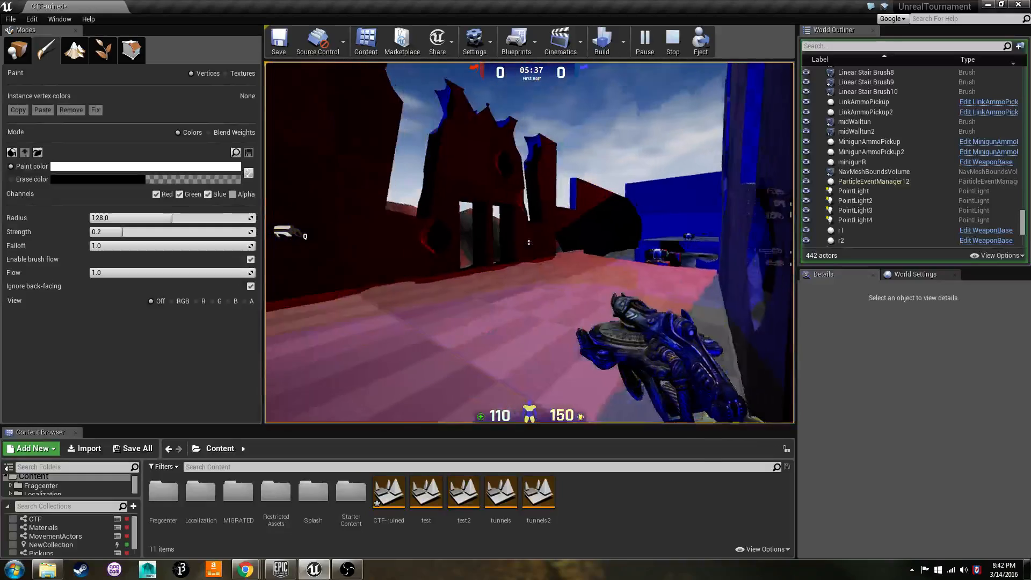
Step: Translocate through a window of the ruined red wall, collect the Link Gun and re-equip the Translocator
key("w")
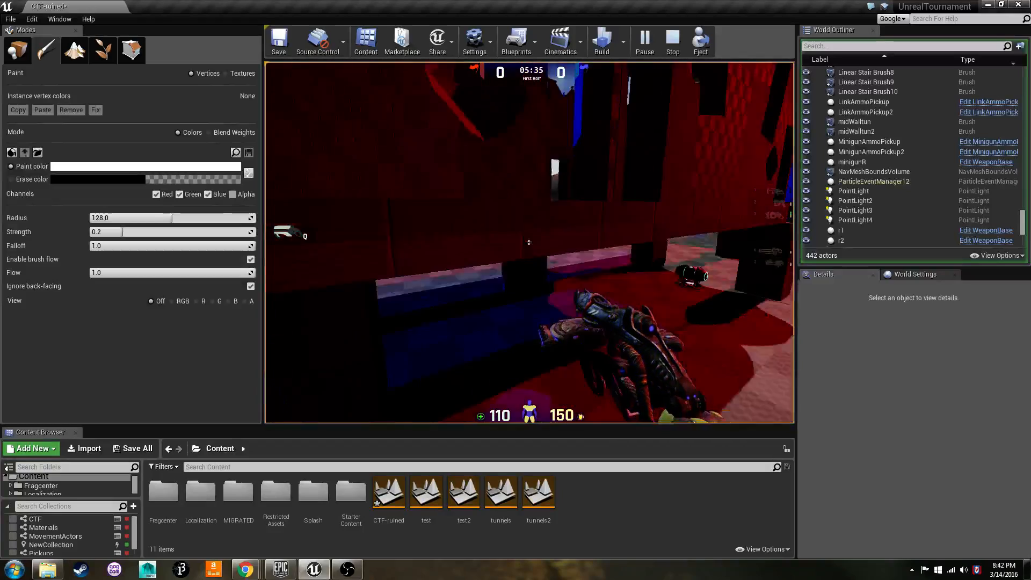
left_click(529, 242)
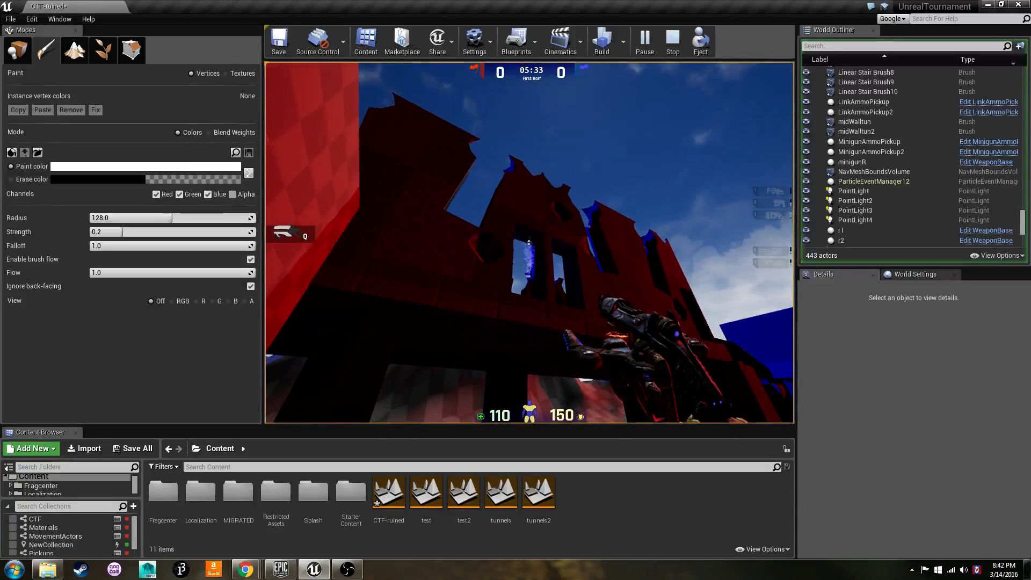
key("w")
key("w")
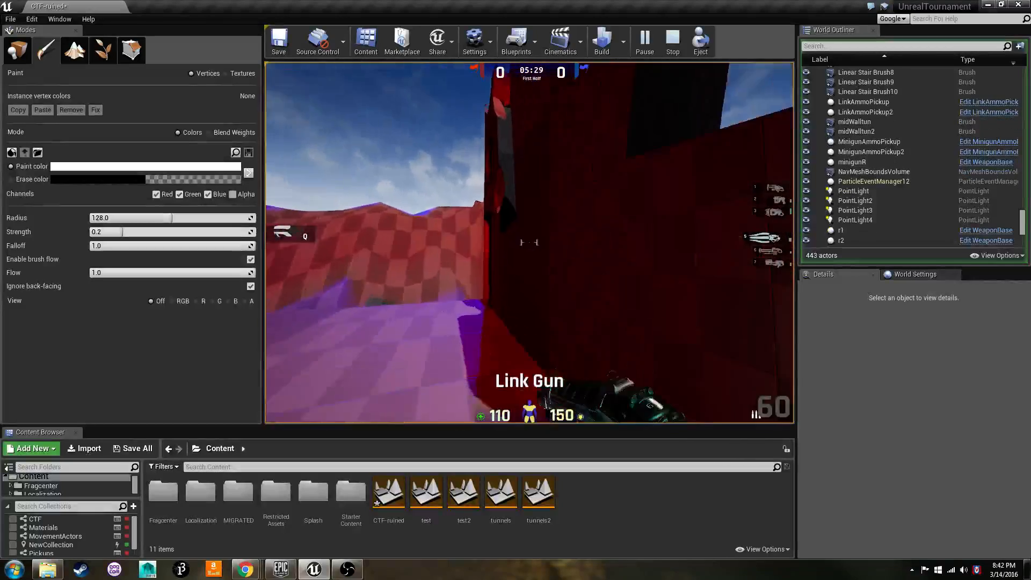
key("q")
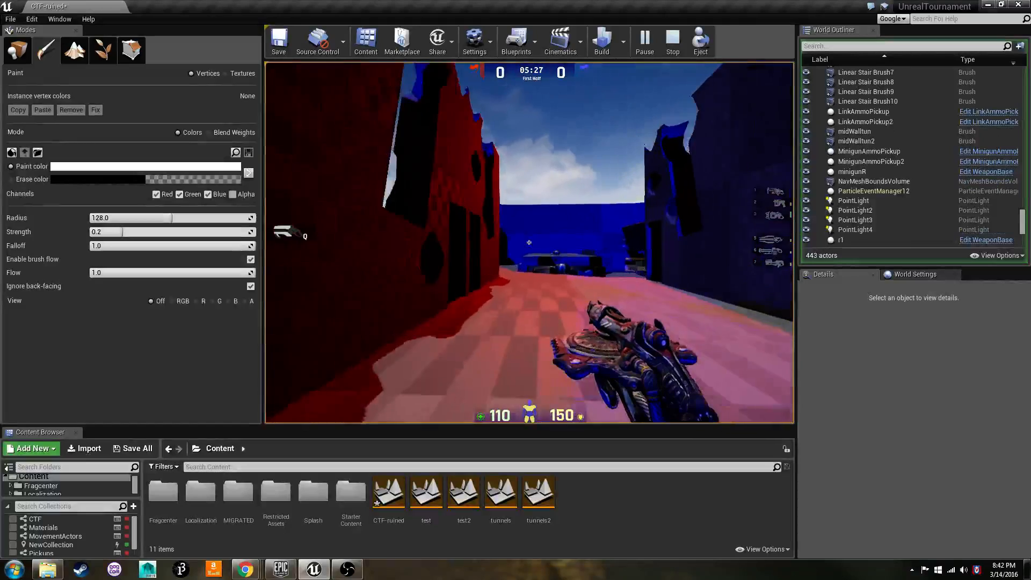
Step: Follow the upper path back to midfield and translocate onto the flat blue-side rooftop
key("w")
key("w")
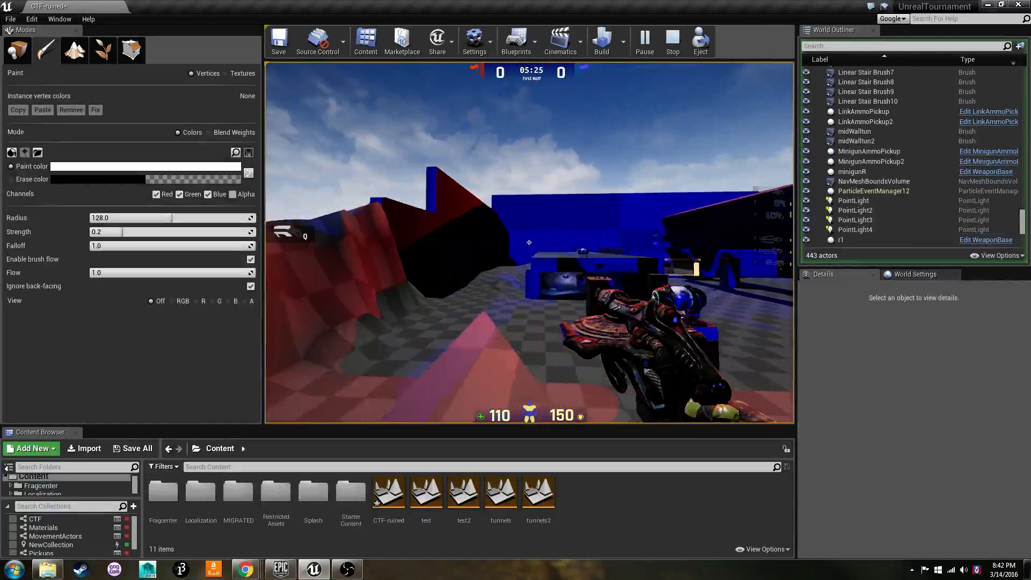
left_click(528, 242)
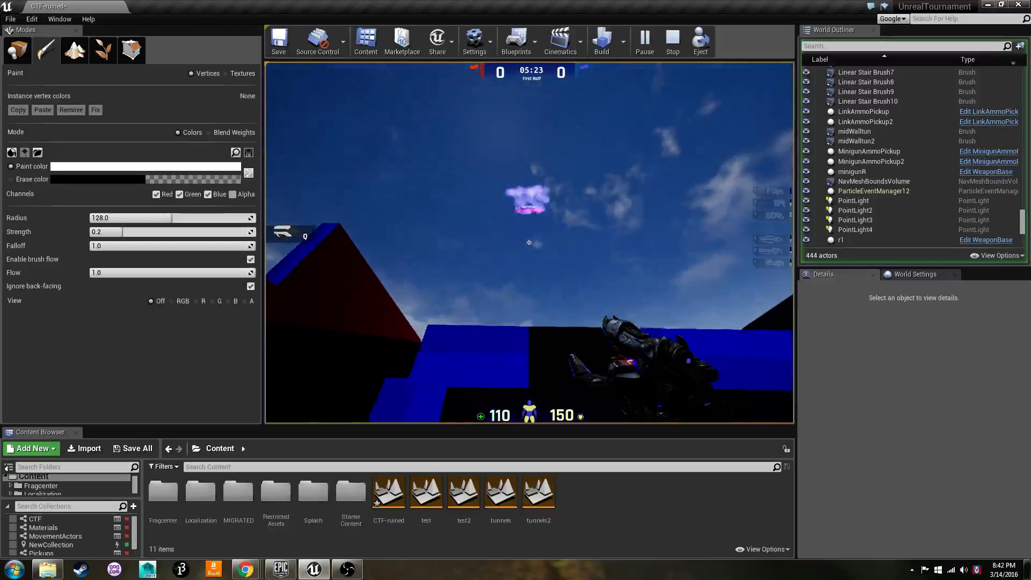
right_click(528, 242)
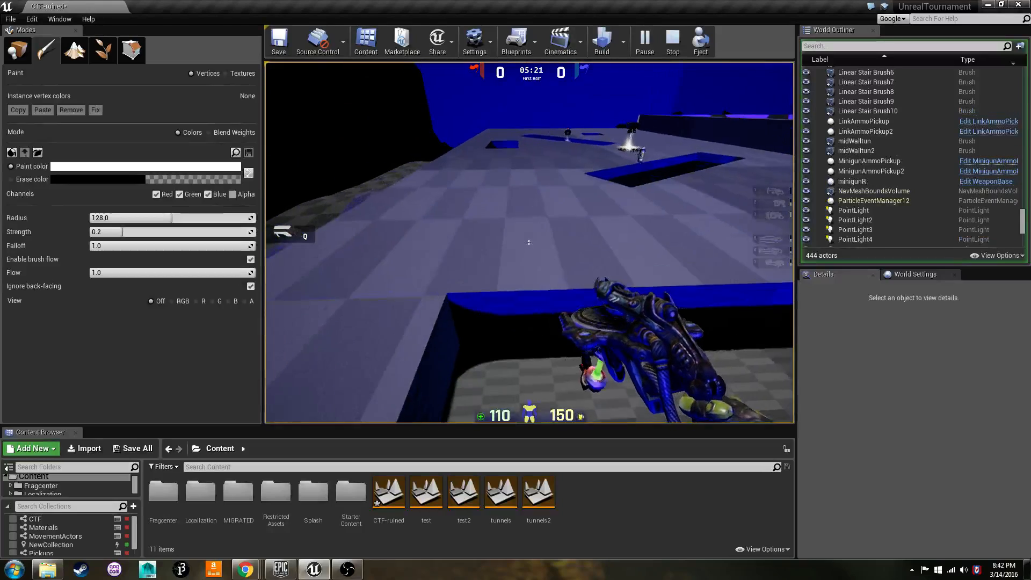
Step: Walk around the near rooftop openings, collecting the health vials and Link ammo
key("w")
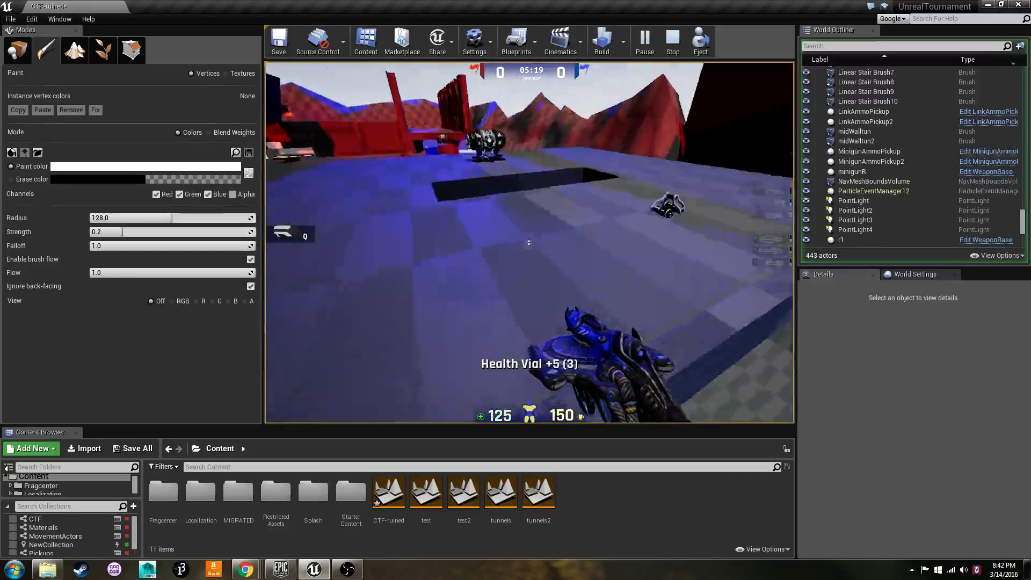
key("w")
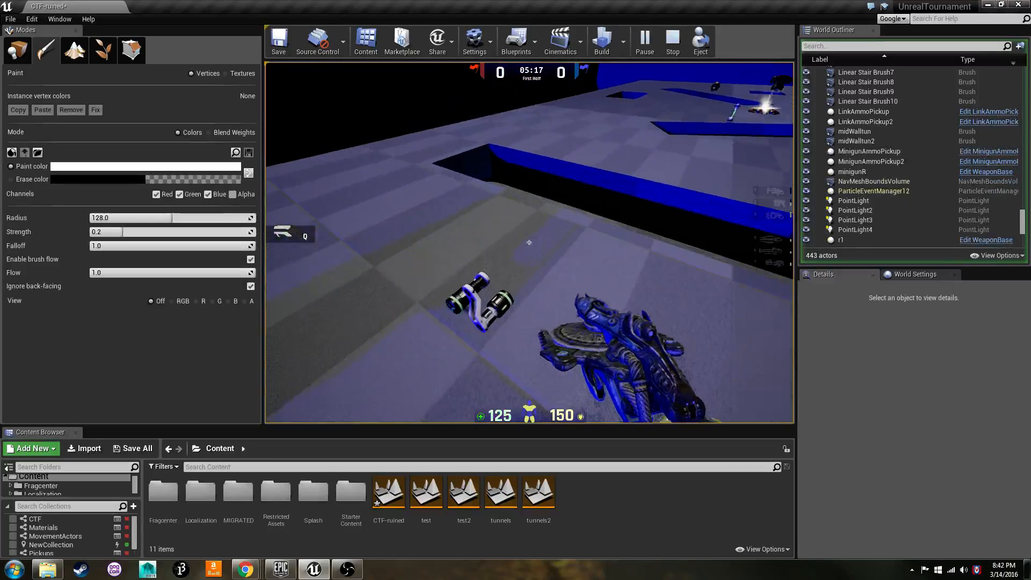
key("w")
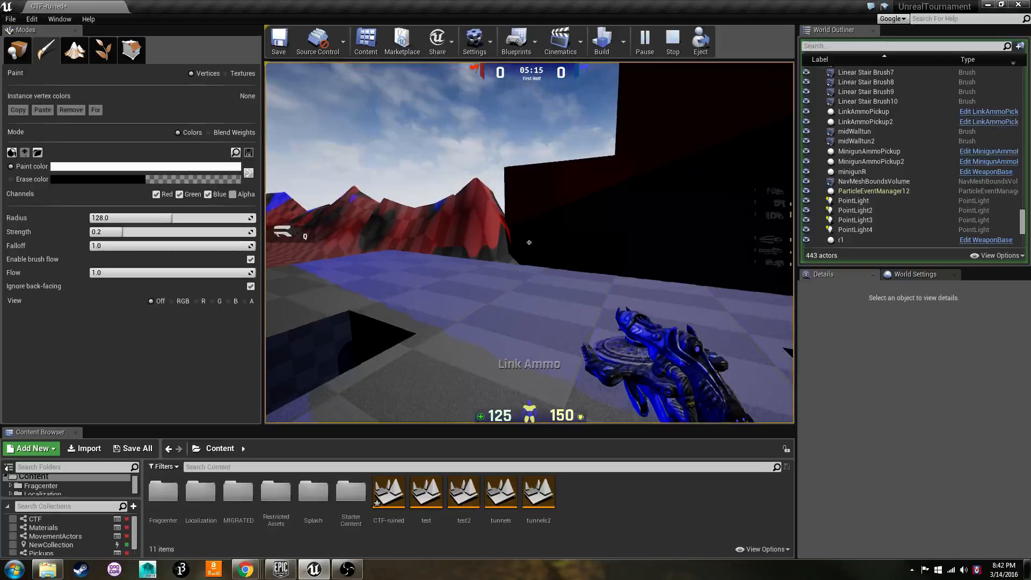
key("s")
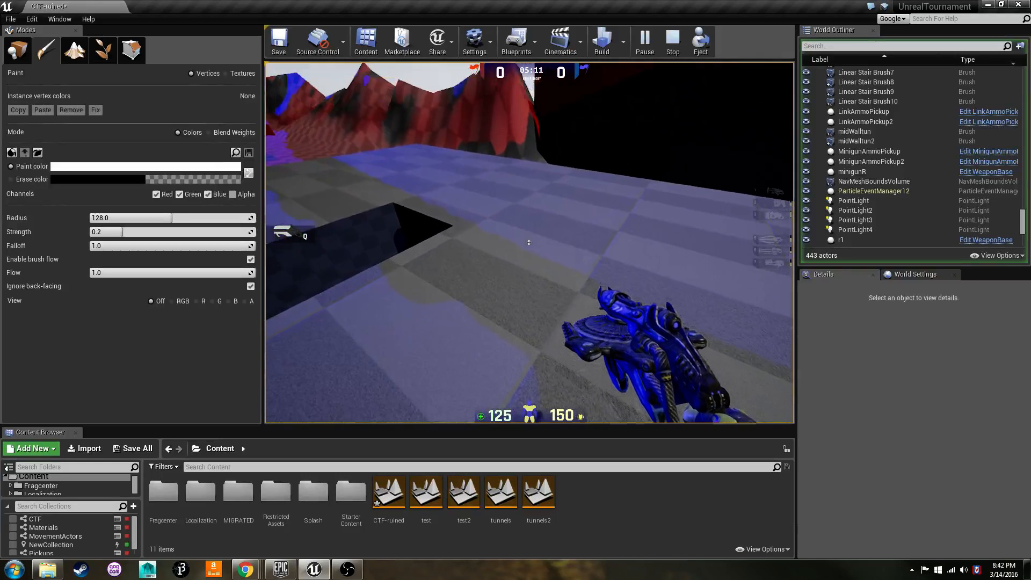
Step: Look out over midfield from the roof edge and cross the rooftop past its floor openings and central pickup
key("w")
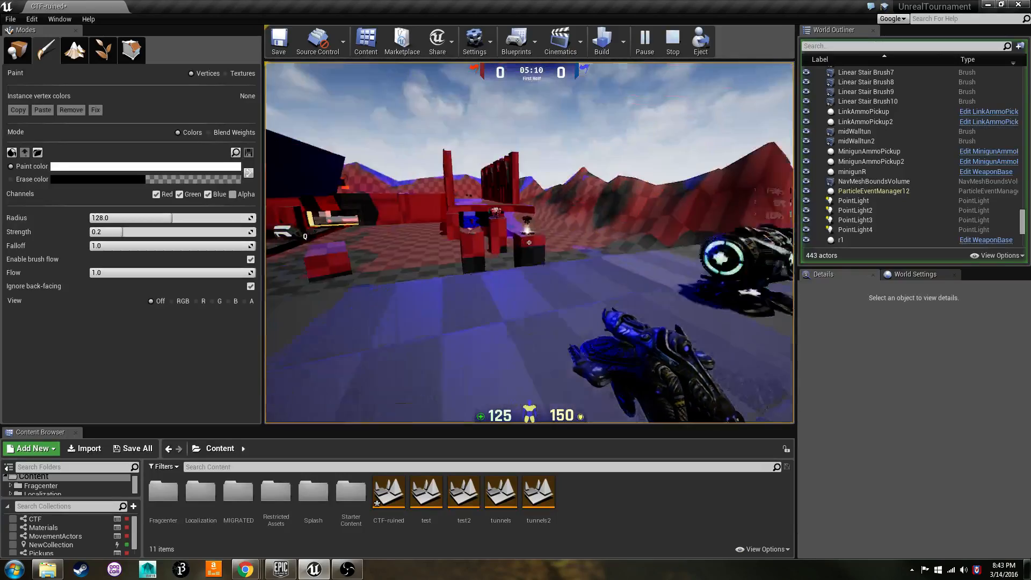
key("w")
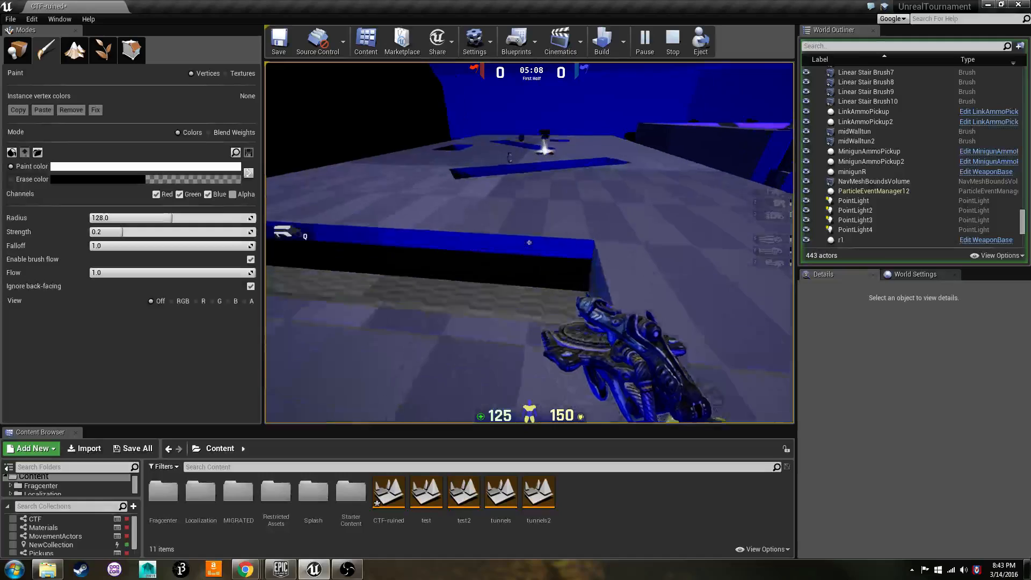
key("w")
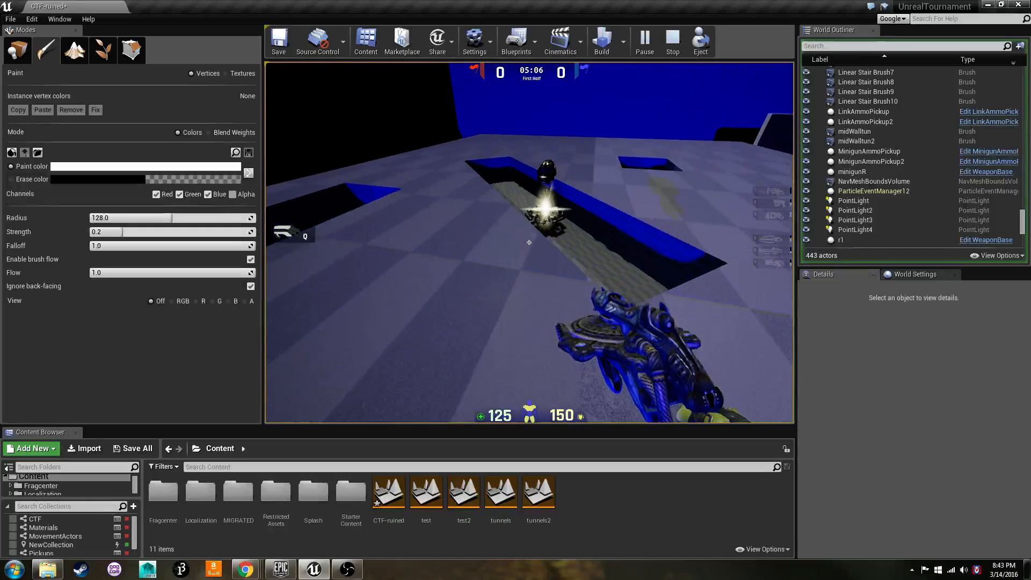
key("w")
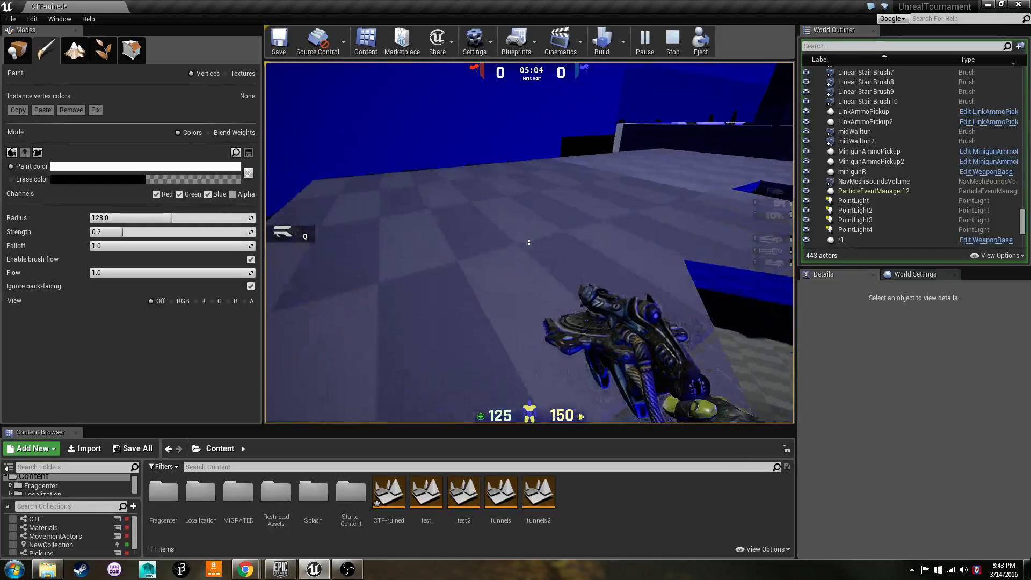
Step: Approach the dark blue wall at the far end of the roof and get on top beside the stepped platform
key("a")
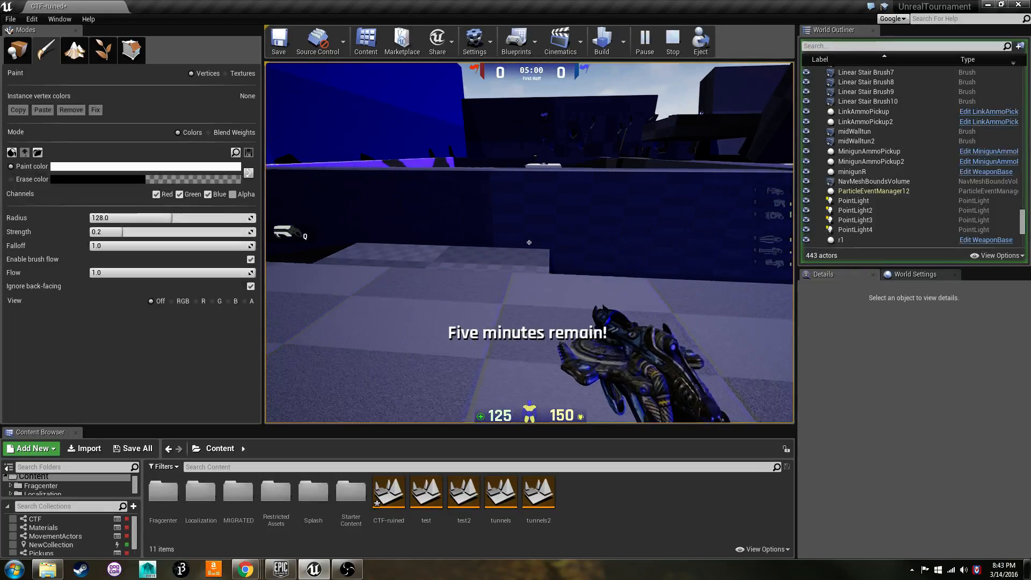
key("w")
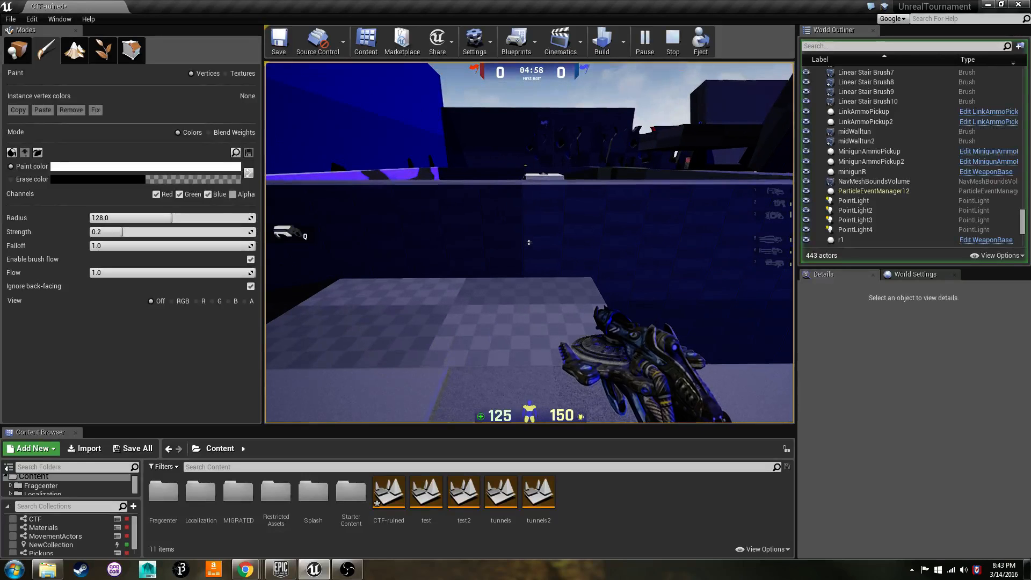
key("w")
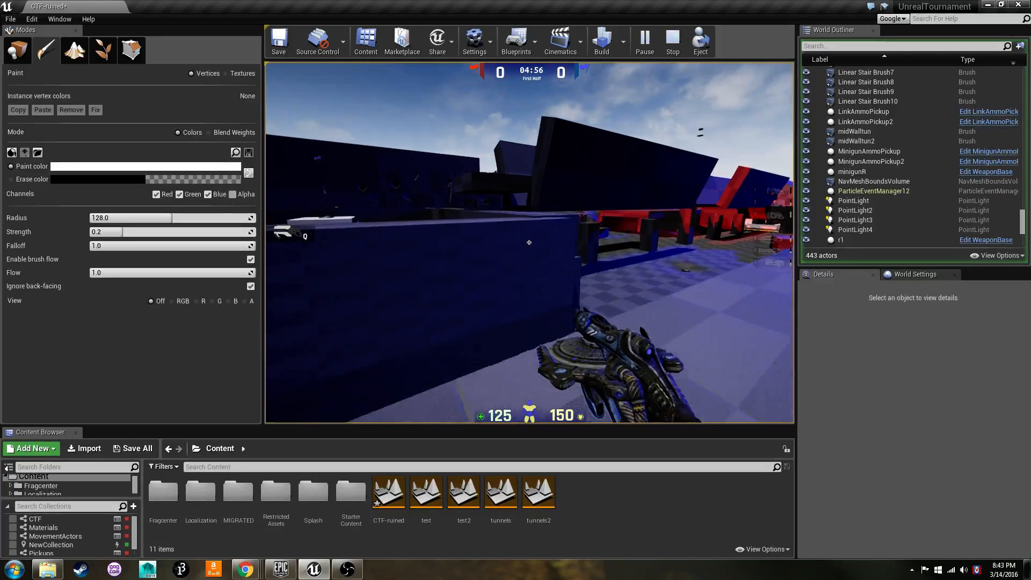
key("w")
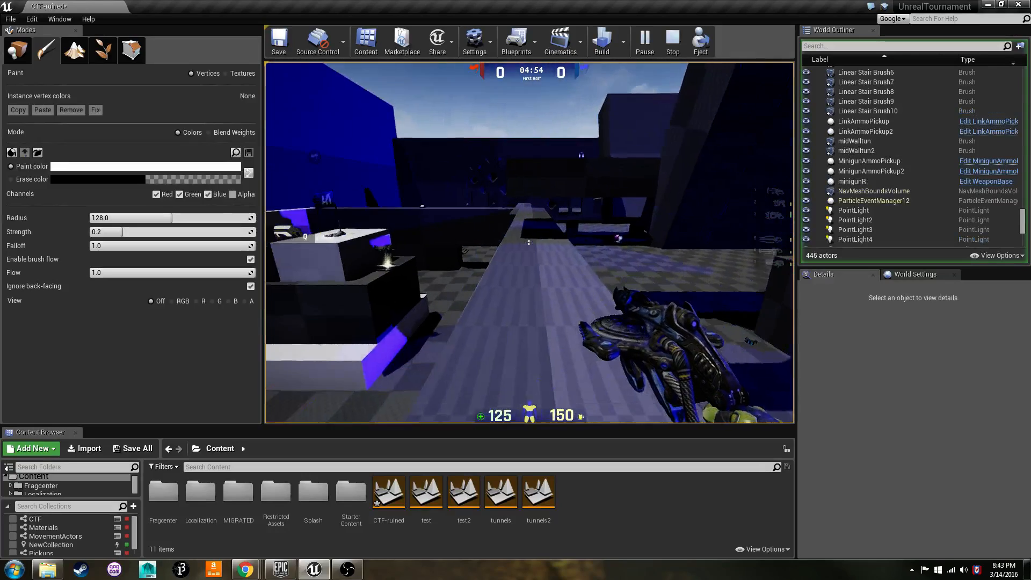
Step: Walk along the narrow wall top past the stepped platform toward the upper ledge near the curved staircase
key("w")
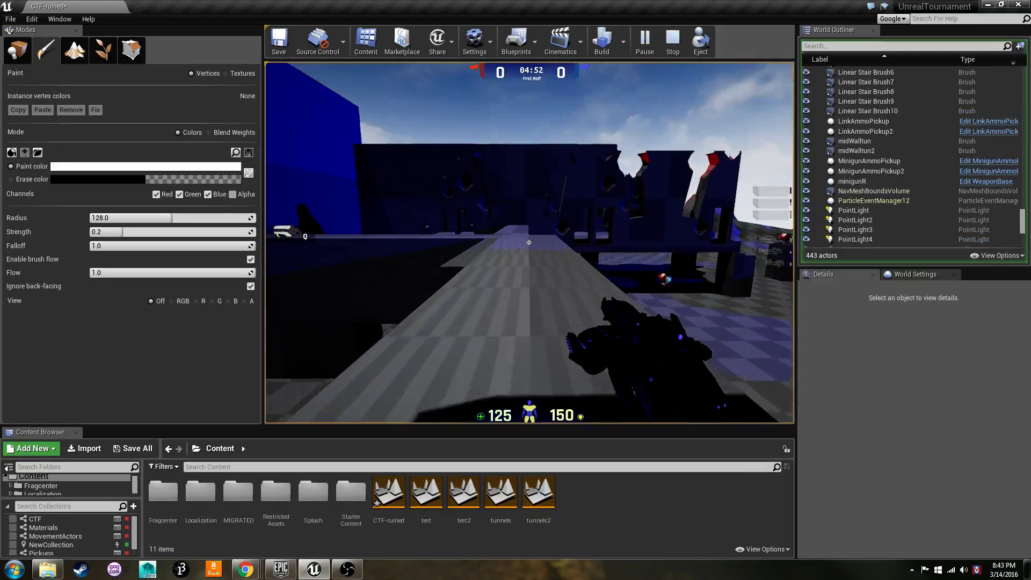
key("w")
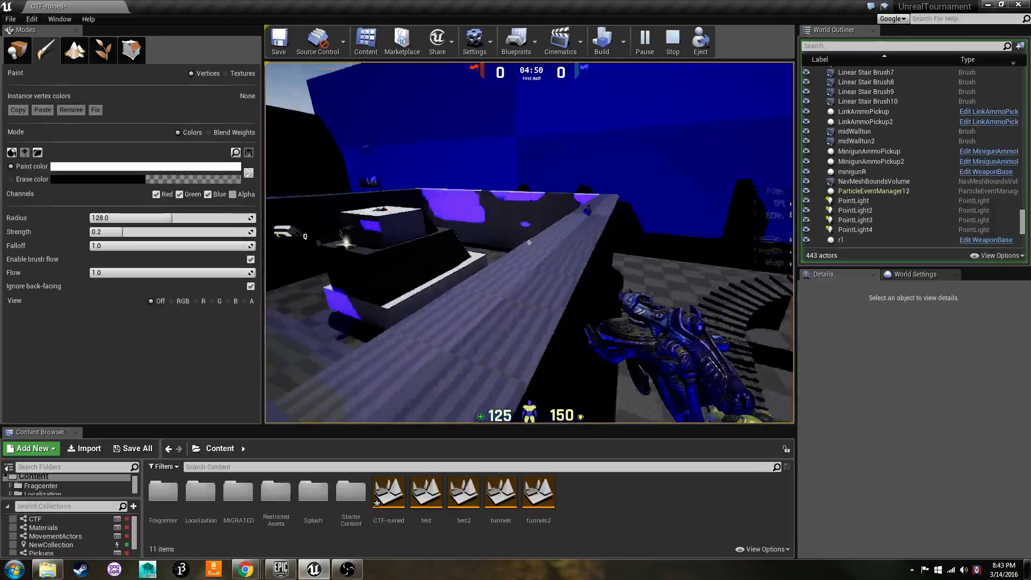
key("w")
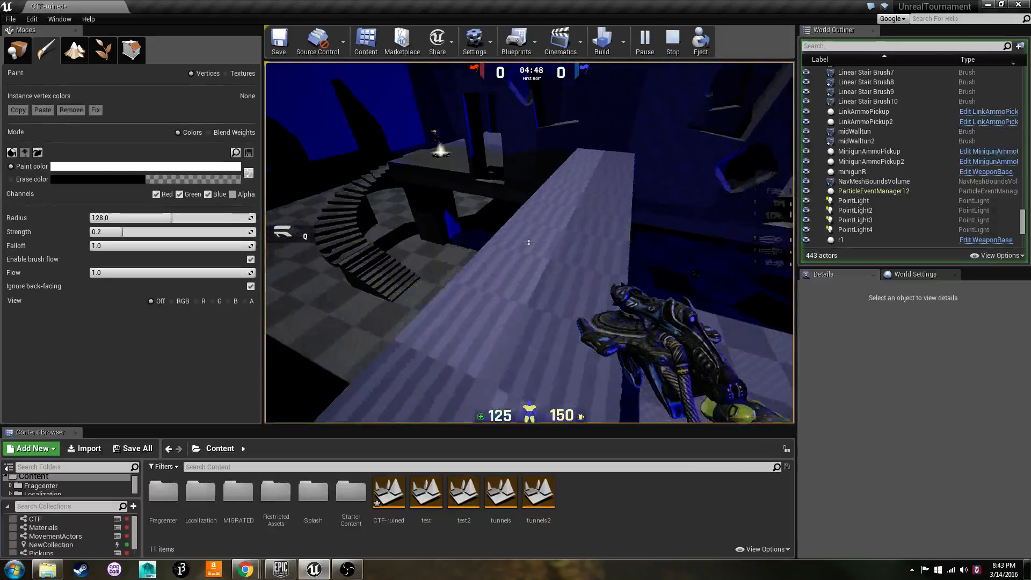
key("w")
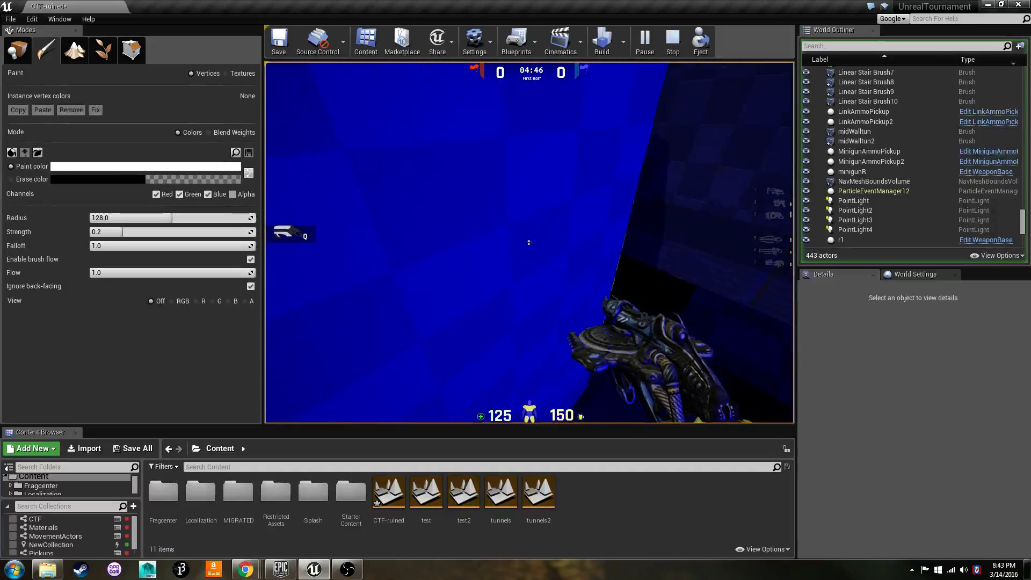
key("w")
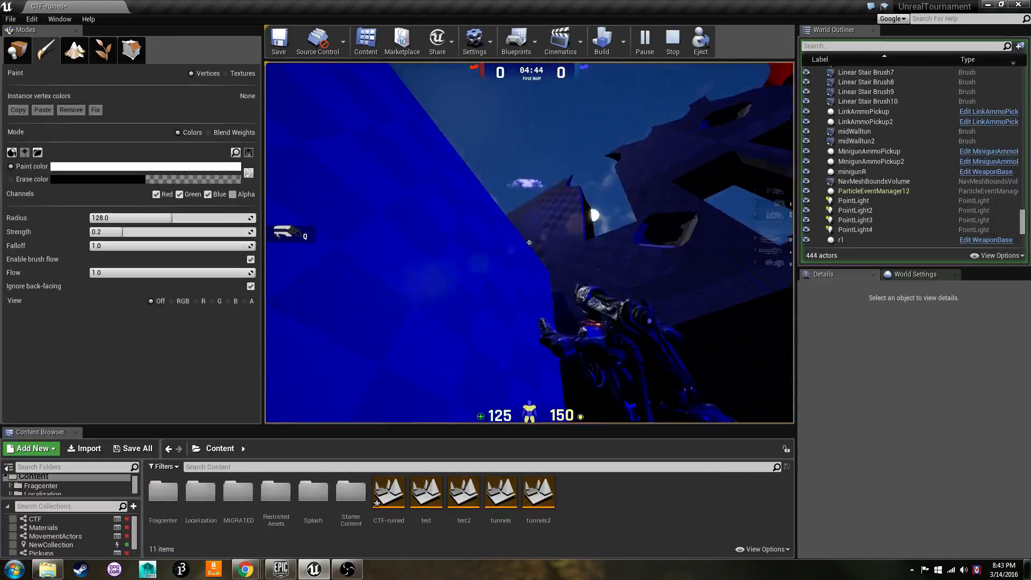
Step: Pass through the broken upper openings, collect the helmet, and return along the walkway to overlook midfield
key("w")
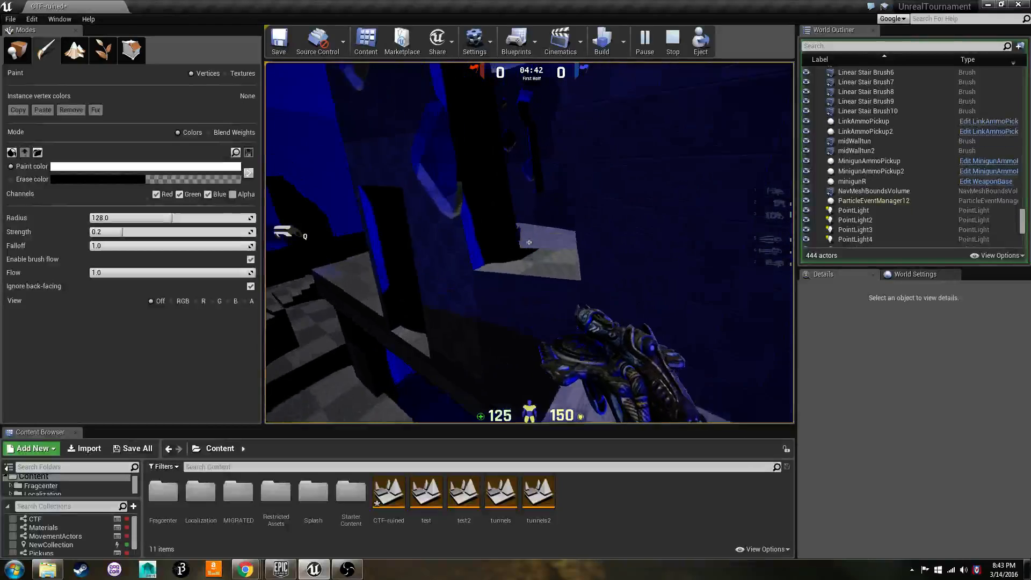
key("w")
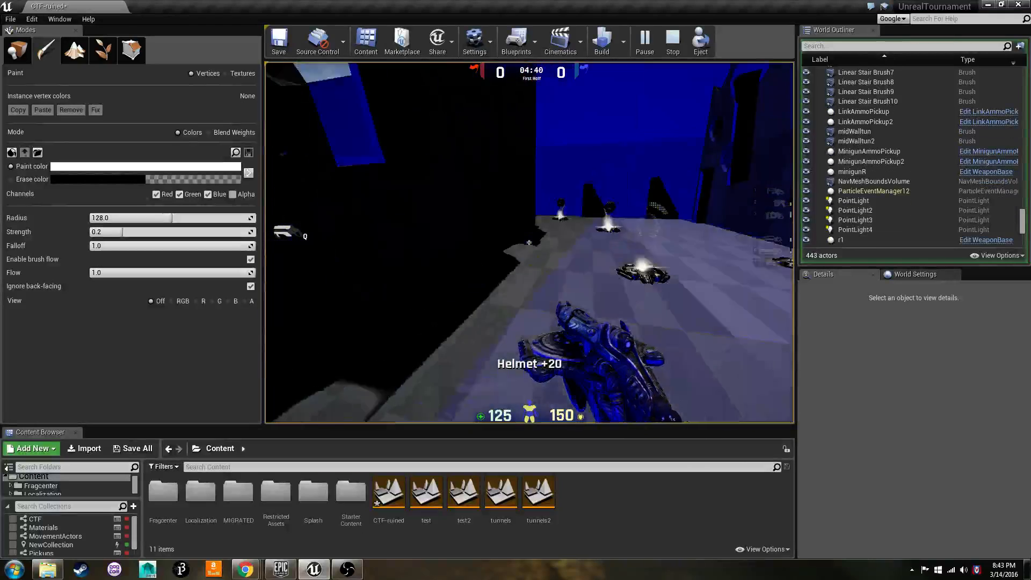
key("w")
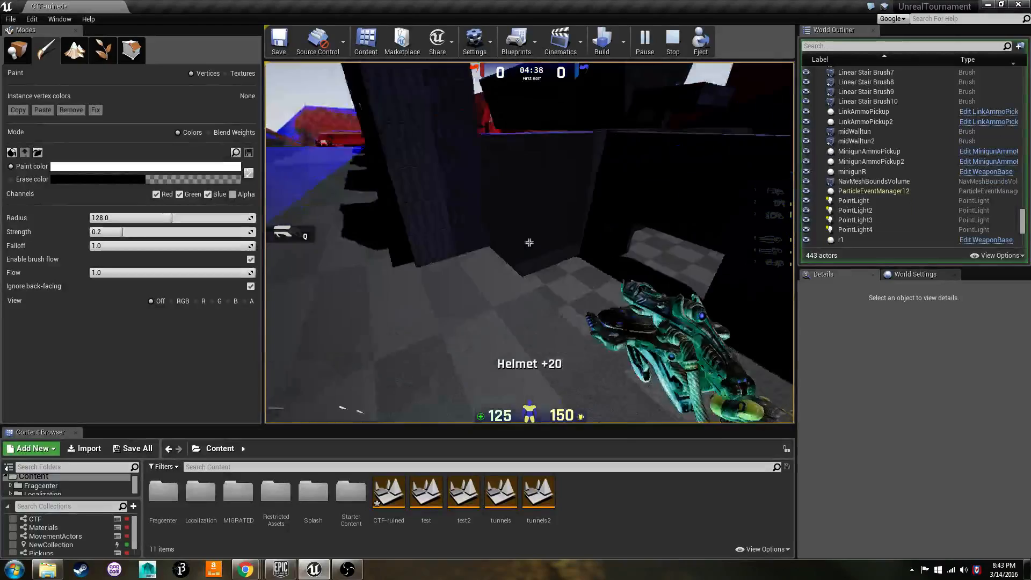
key("w")
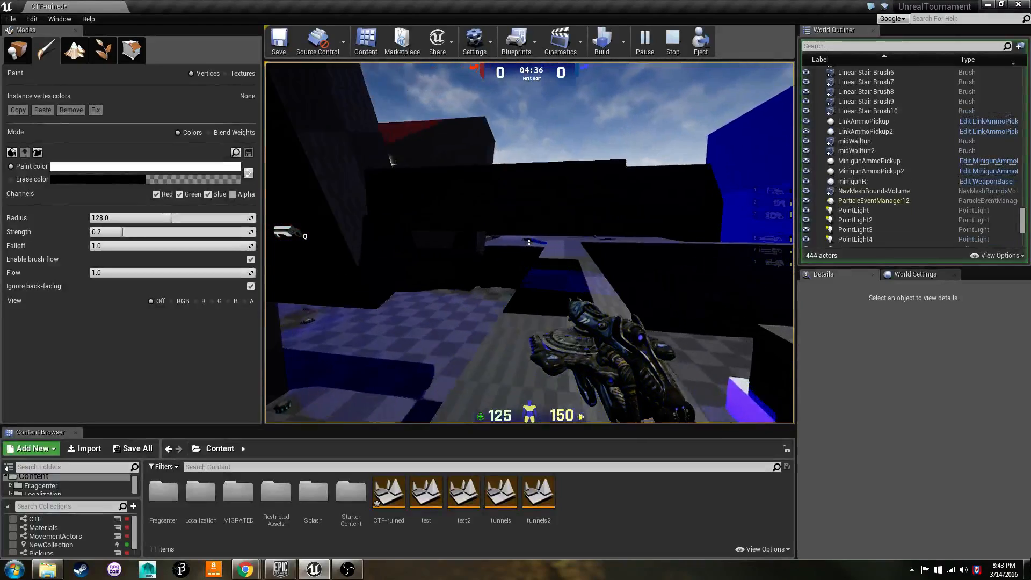
key("w")
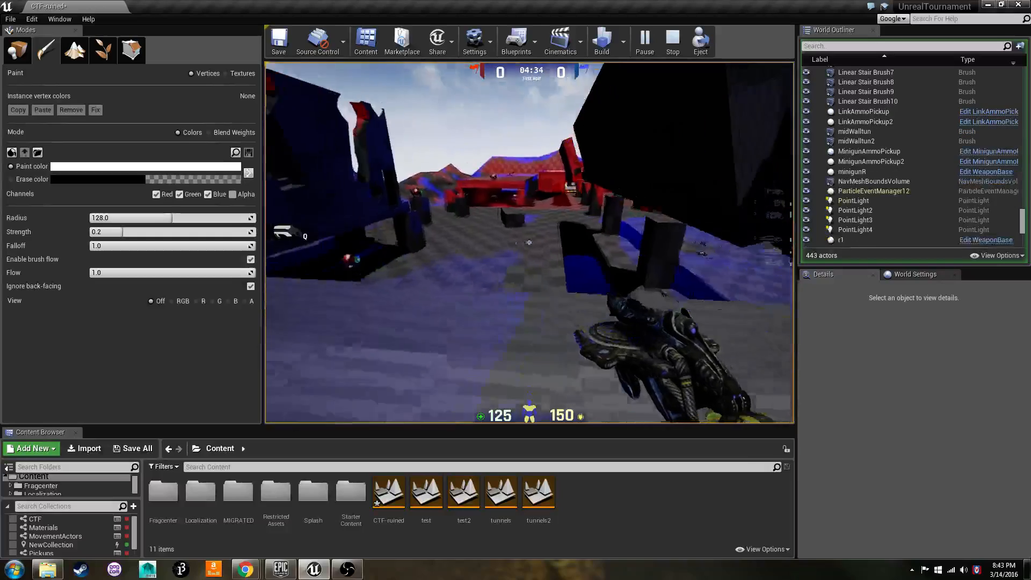
Step: Translocate up from the walkway onto the slanted structure above midfield and approach its floating pickup
key("w")
left_click(528, 242)
right_click(529, 242)
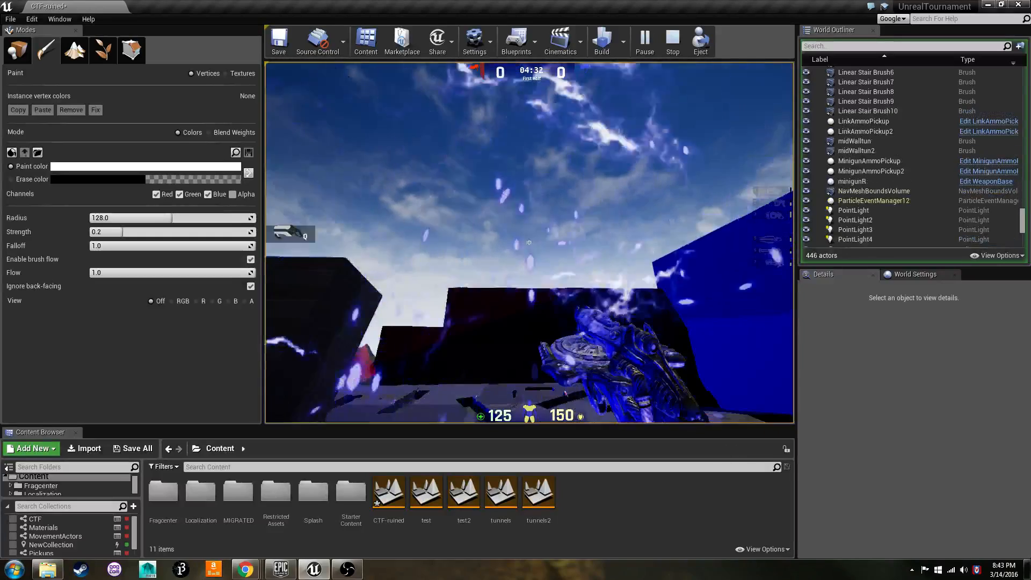
key("w")
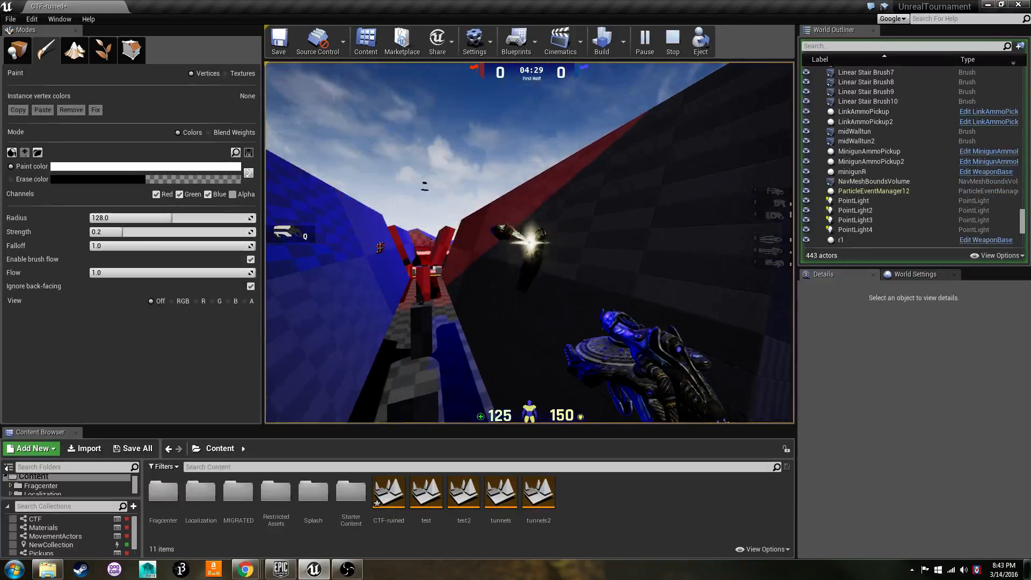
Step: Switch briefly to the Flak Cannon and back to the Translocator, and collect the helmet, health vials and Sniper Rifle along the slanted walls
key("q")
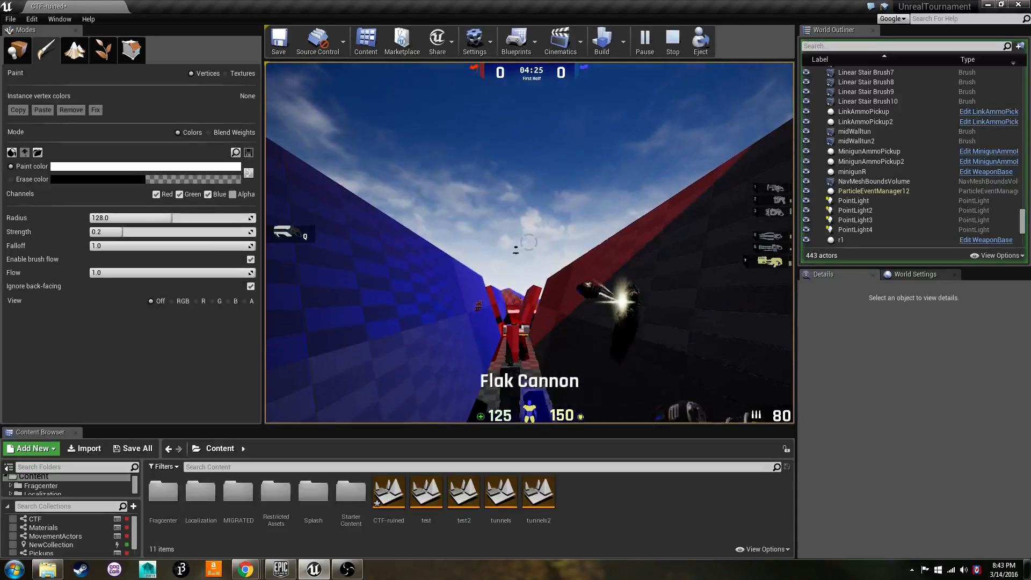
key("q")
key("w")
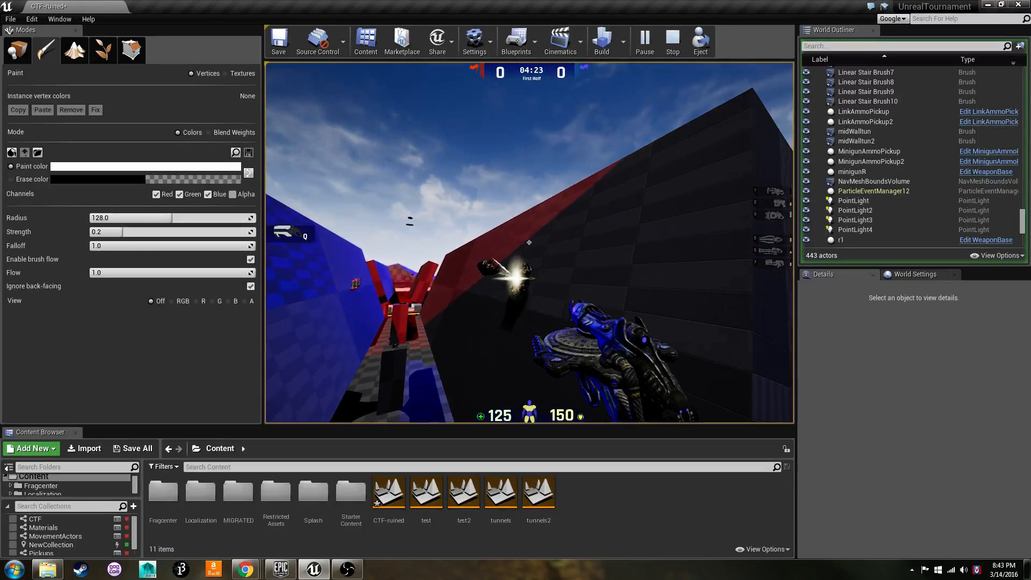
key("w")
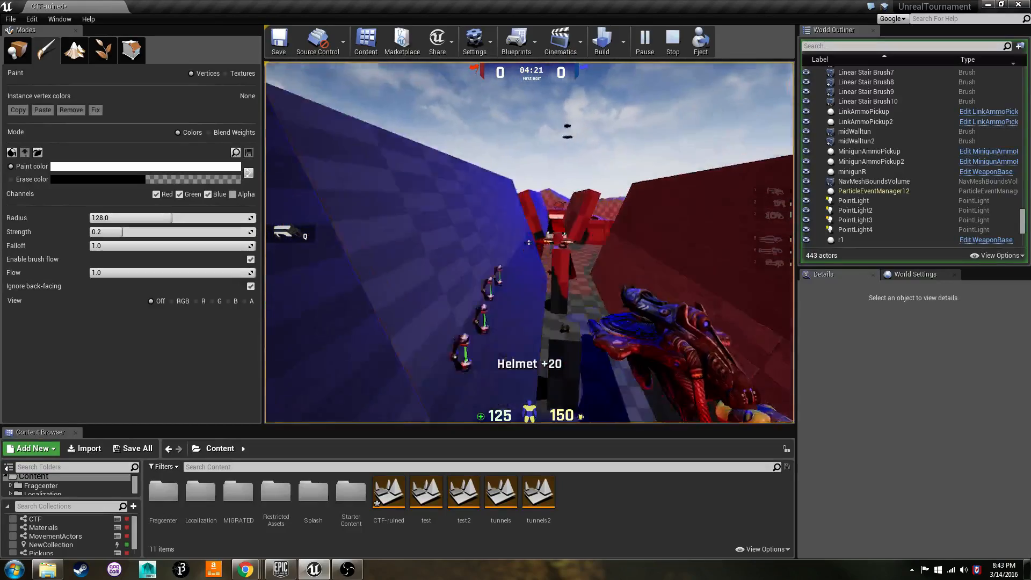
key("w")
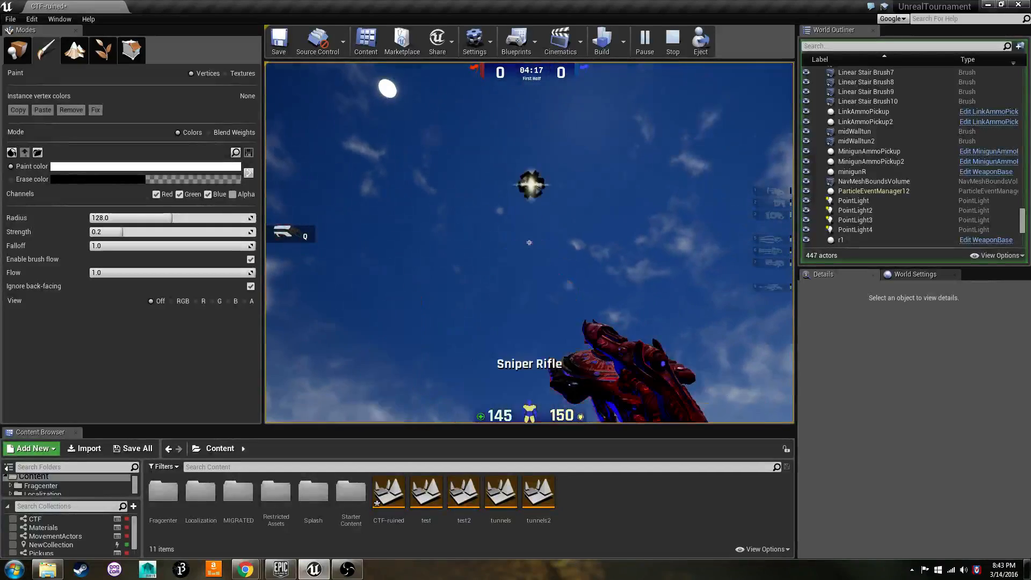
Step: Equip the Sniper Rifle and zoom in on the pickup floating high in the sky, ending with the scope closed
scroll(528, 242, "down", 2)
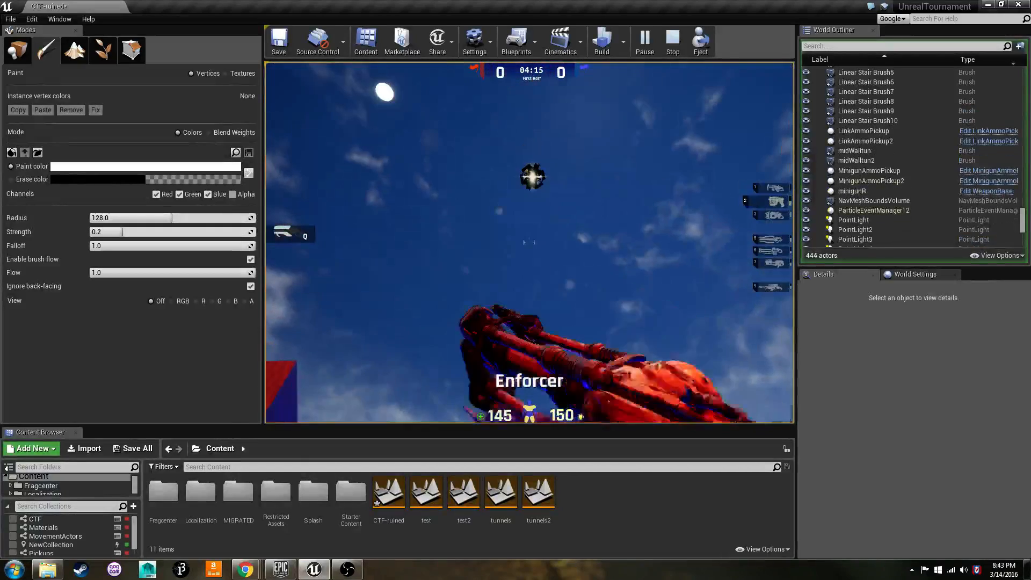
scroll(529, 242, "down", 1)
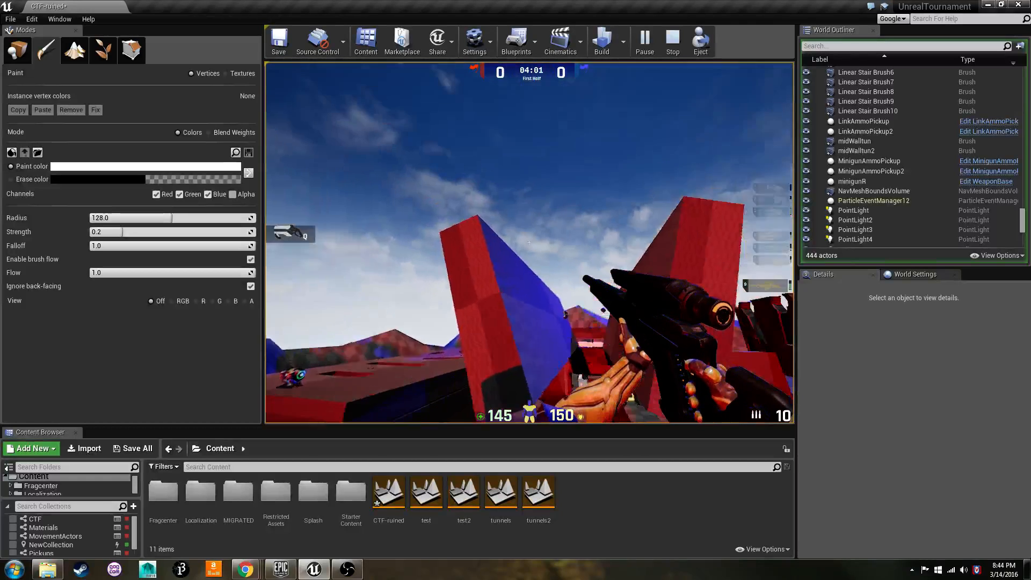
right_click(529, 242)
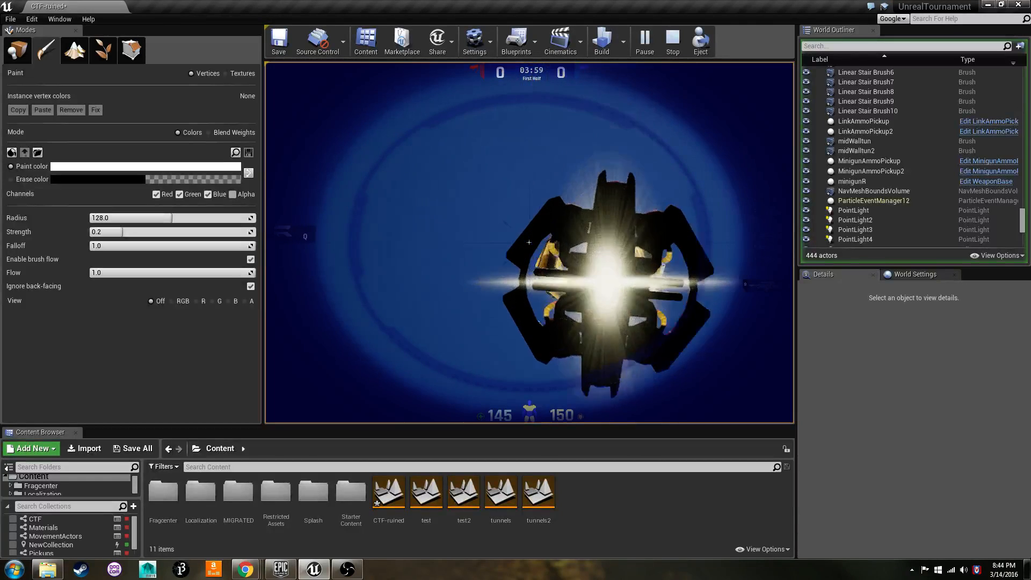
right_click(529, 242)
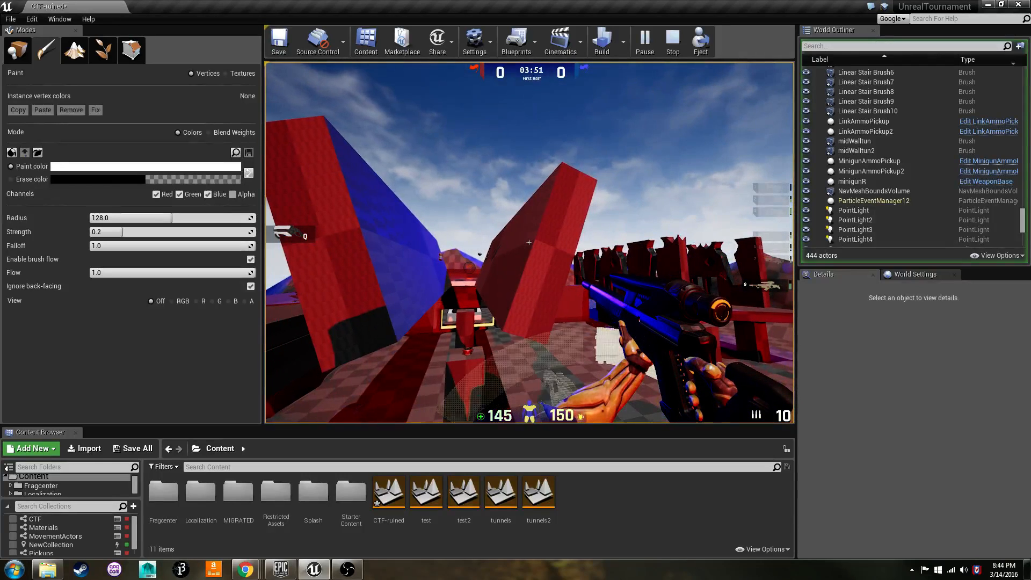
Step: Switch to the Translocator and fire its disc straight up toward the floating pickup
key("q")
left_click(529, 242)
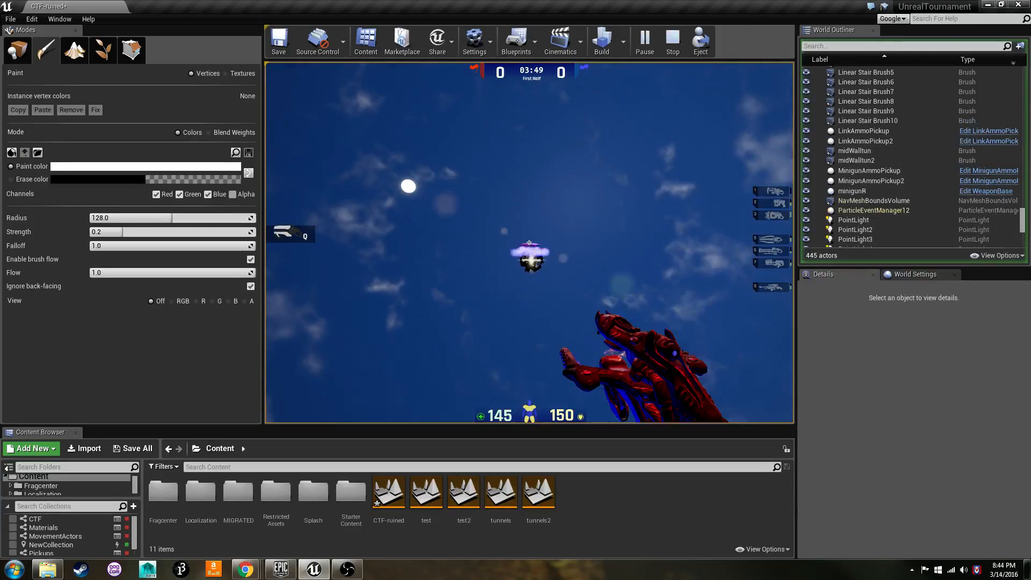
left_click(529, 242)
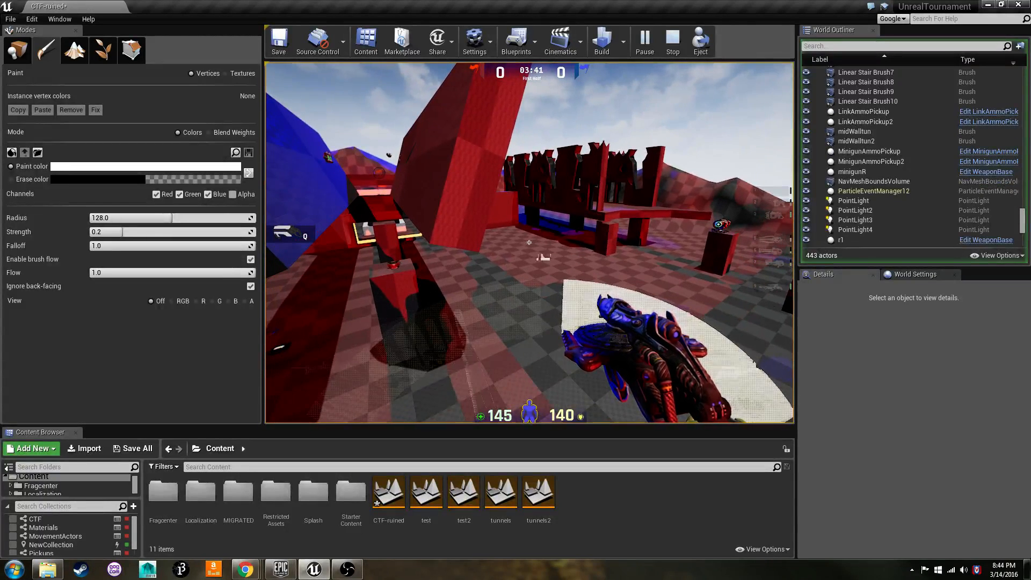
Step: Move toward the glowing framed window and launch the Translocator disc toward the high red and blue structures
scroll(529, 242, "down", 1)
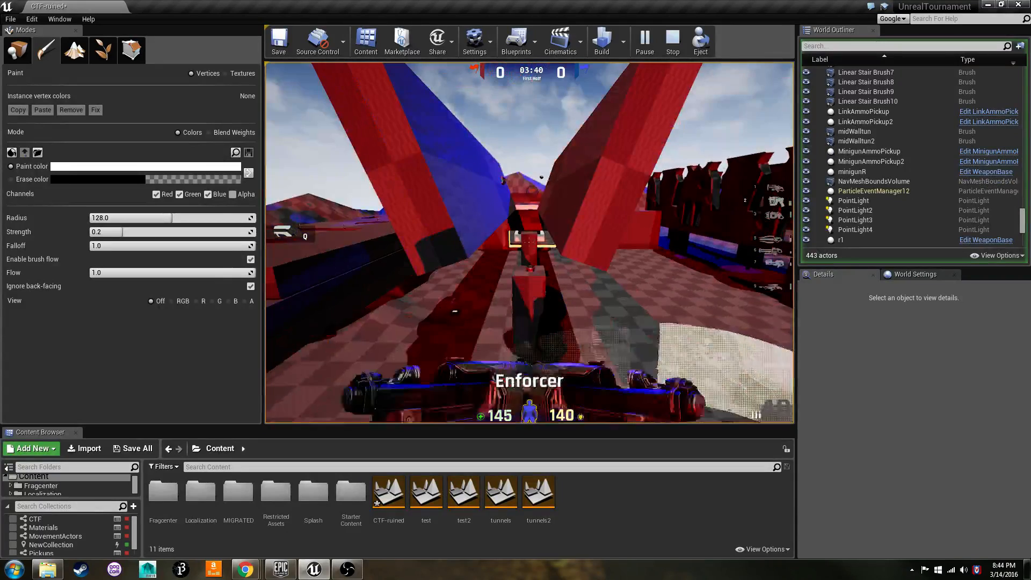
key("w")
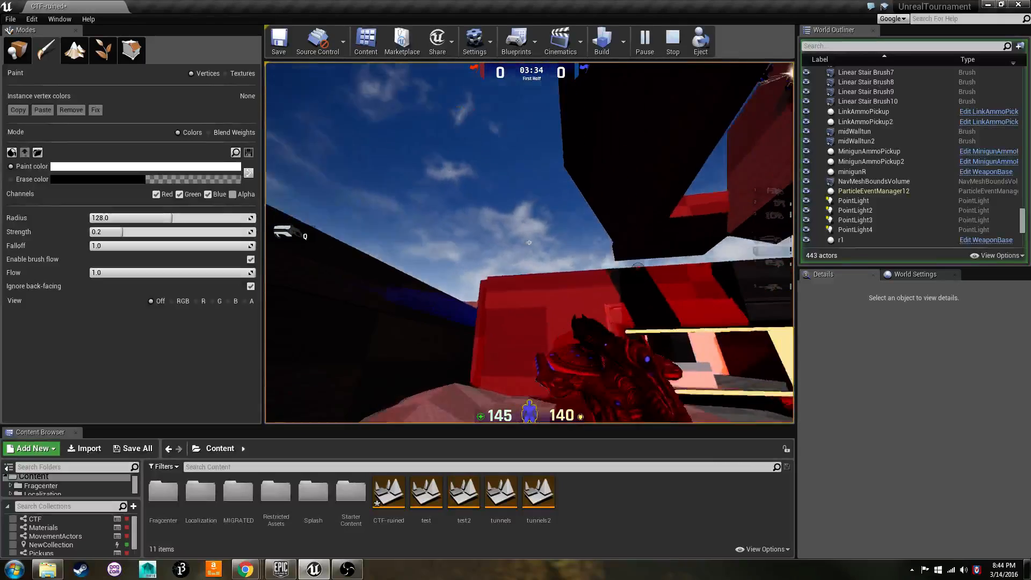
right_click(529, 242)
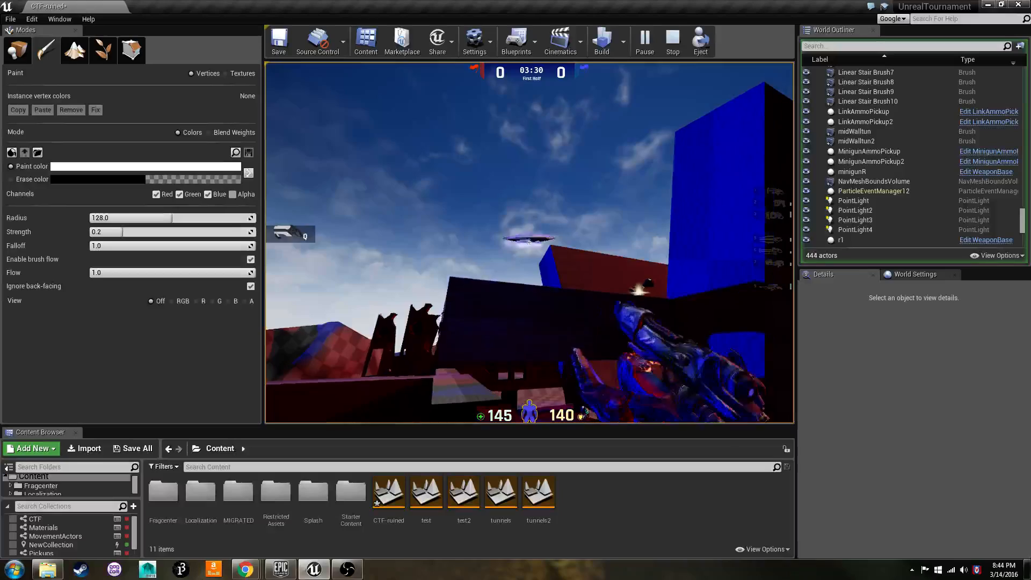
right_click(529, 242)
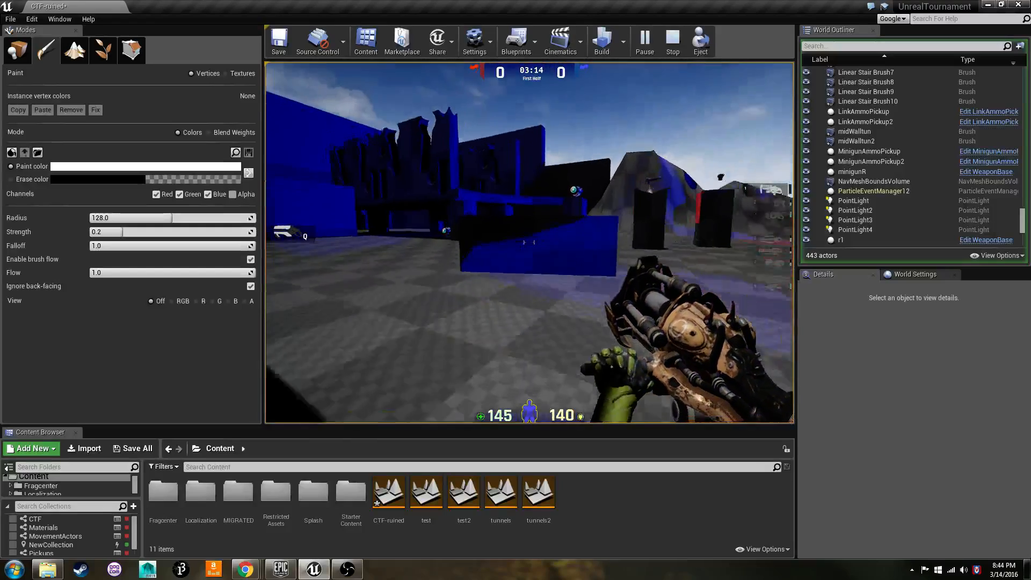
Step: Walk across the midfield ground around the dark blocks and pillars beneath the slanted central structure
key("w")
key("w")
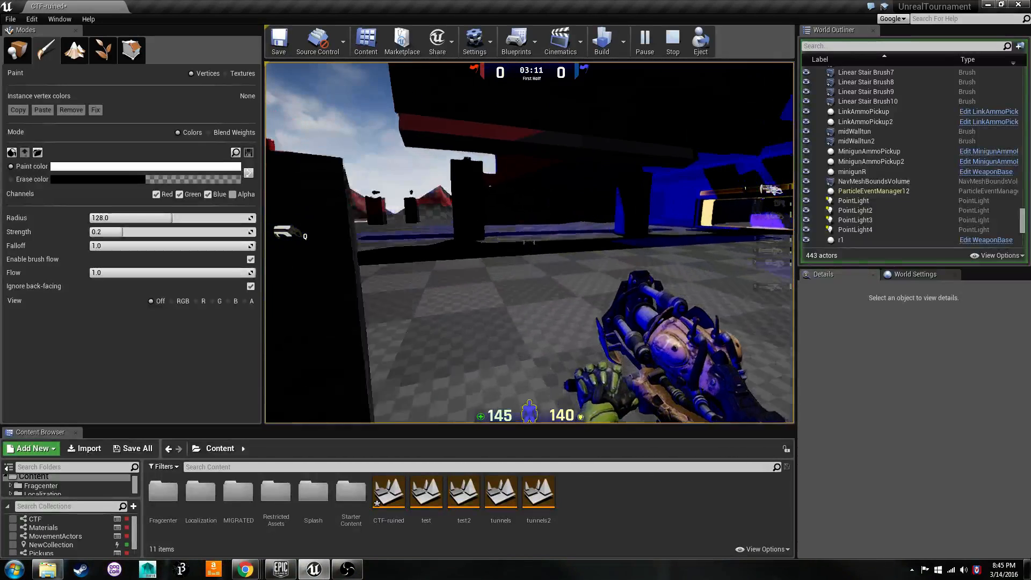
key("w")
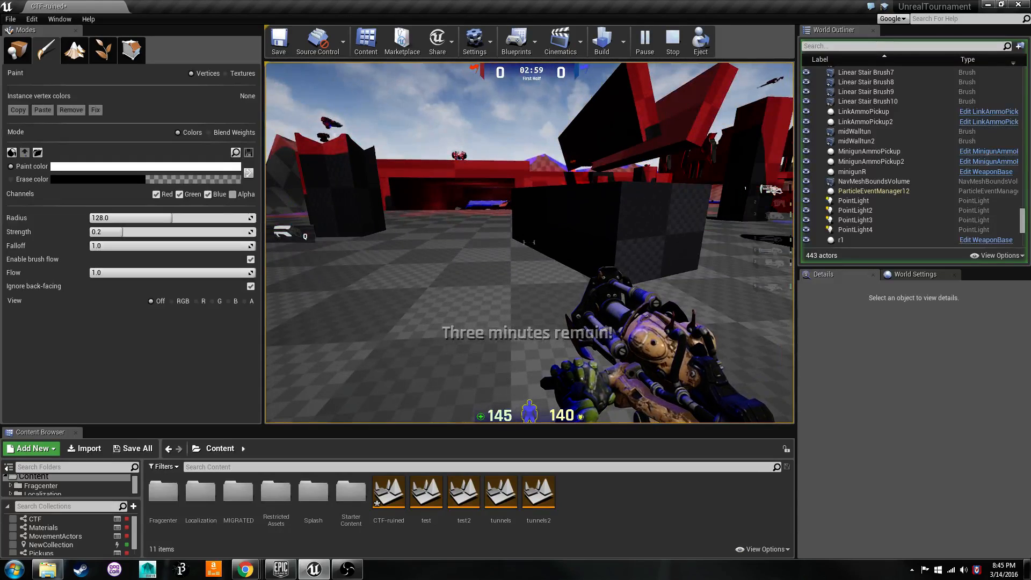
key("w")
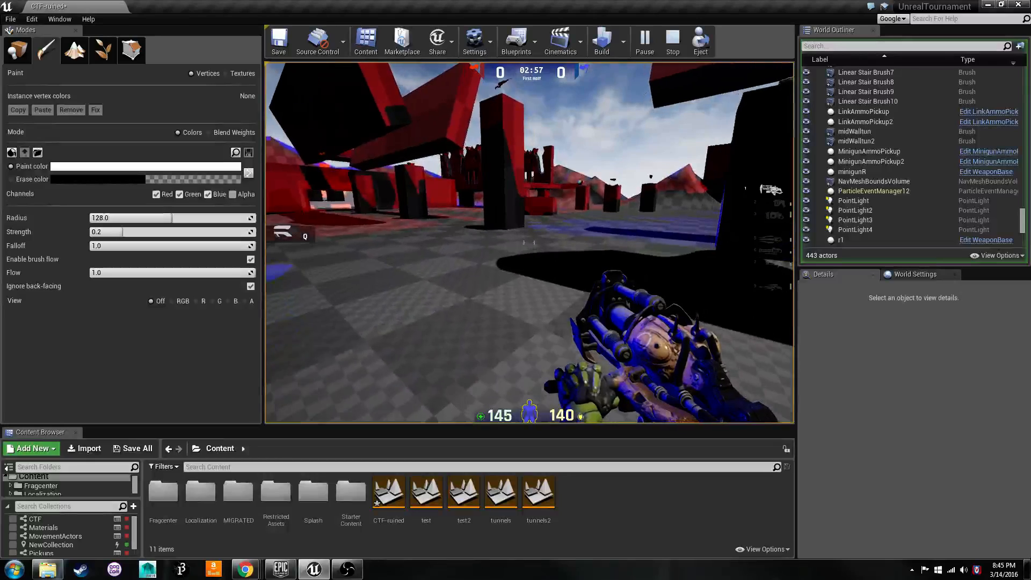
Step: Cross to the blue side, enter the passage behind the yellow-framed window, and look back through it
key("w")
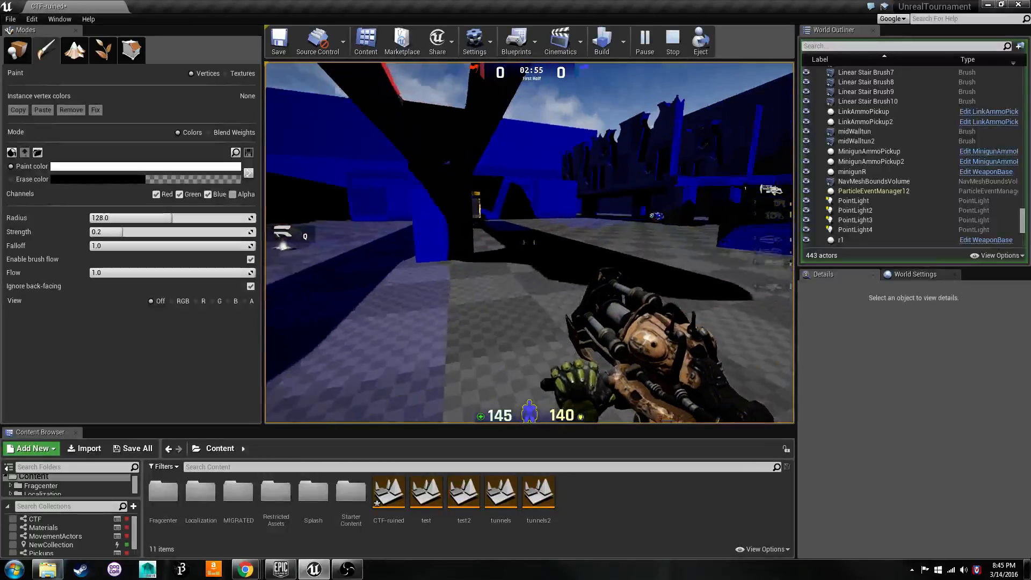
key("w")
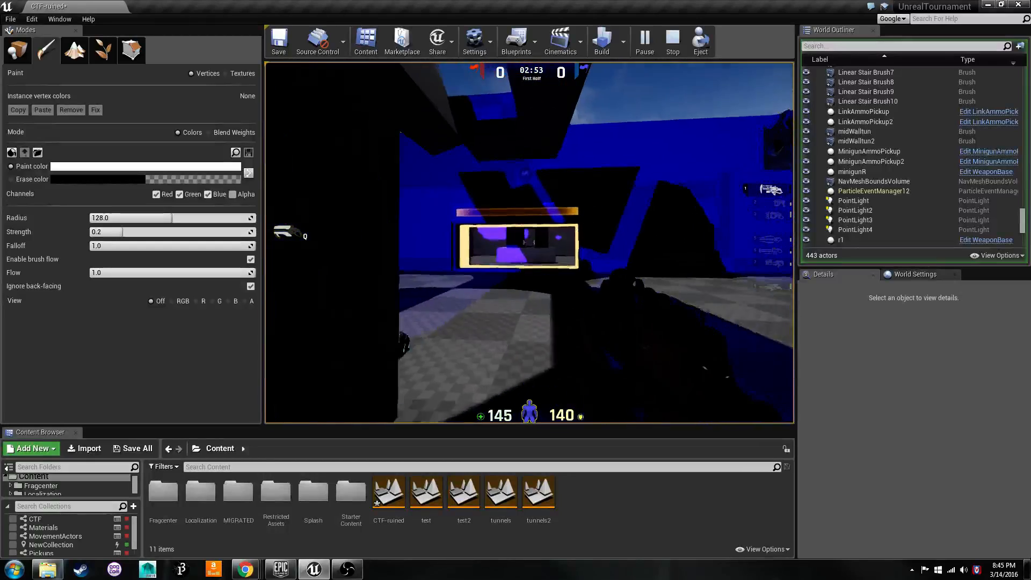
key("w")
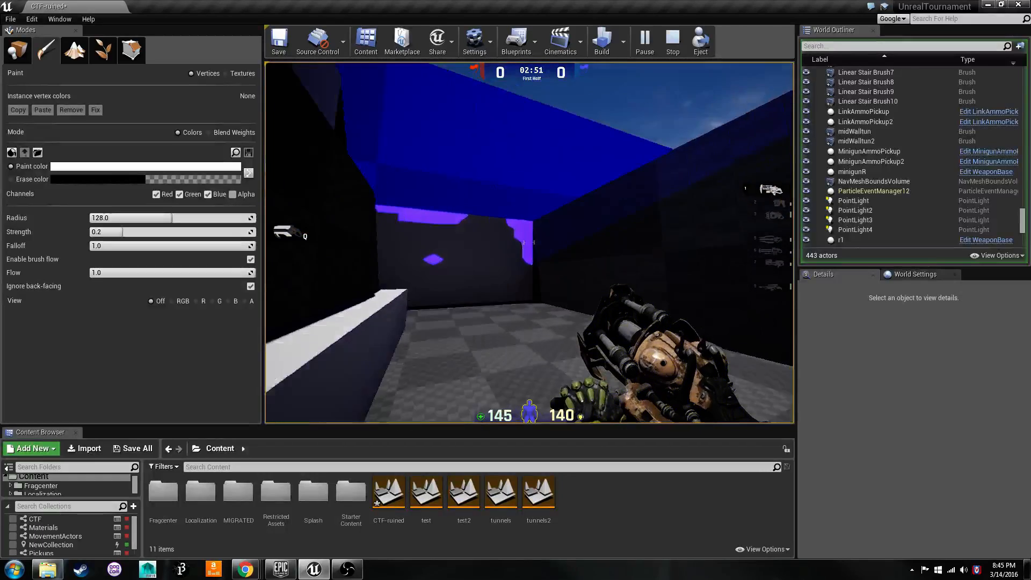
key("w")
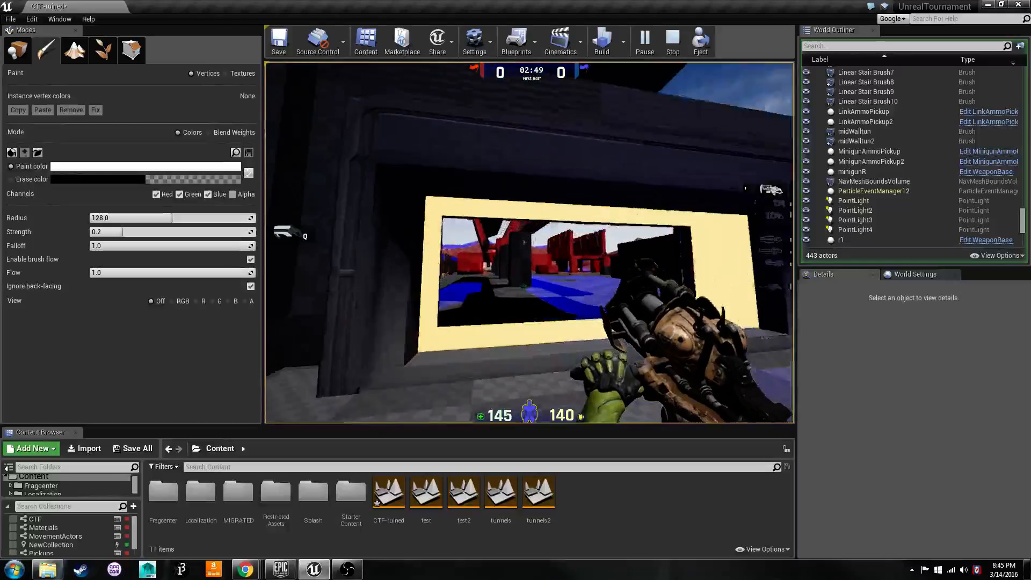
Step: Return to midfield and move around the dark block to view the red side
key("w")
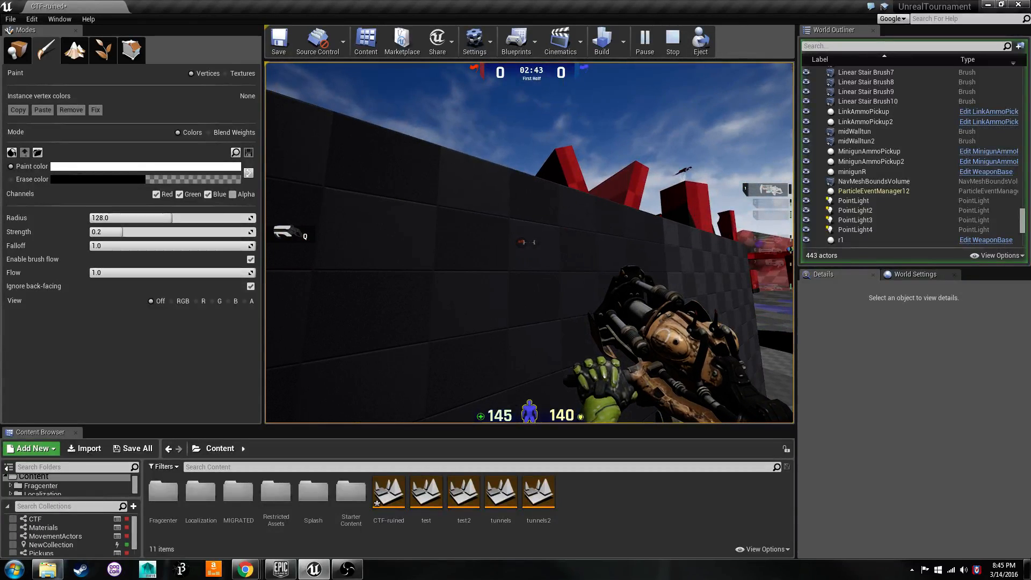
key("d")
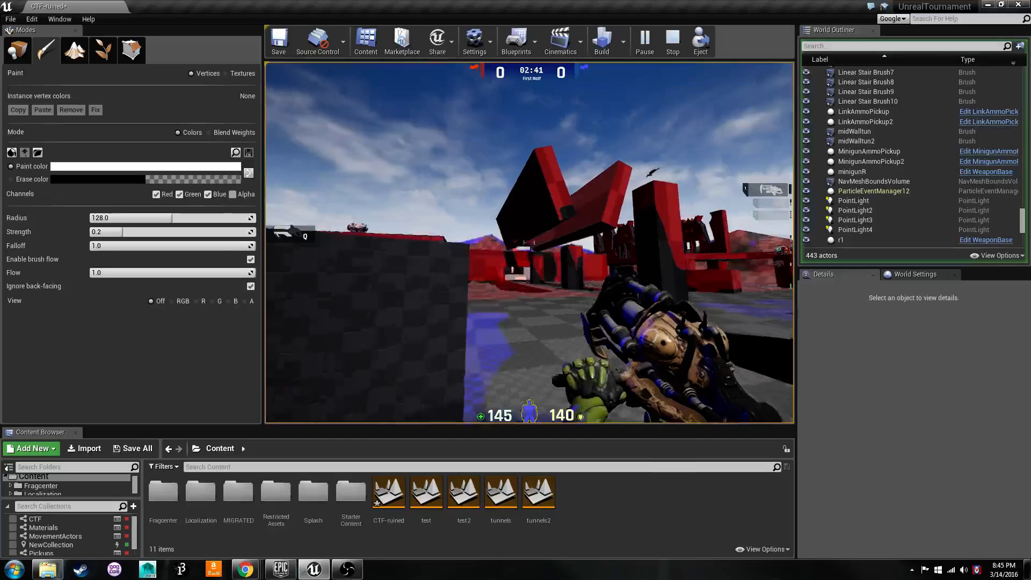
Step: Cross from midfield into the dark passage on the blue side and collect the Big Keg O' Health
key("w")
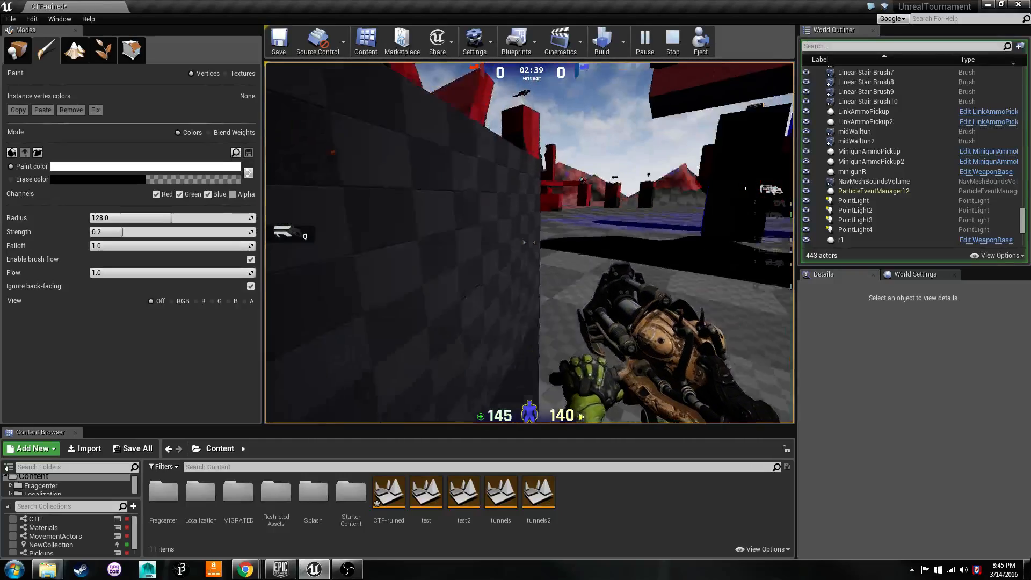
key("w")
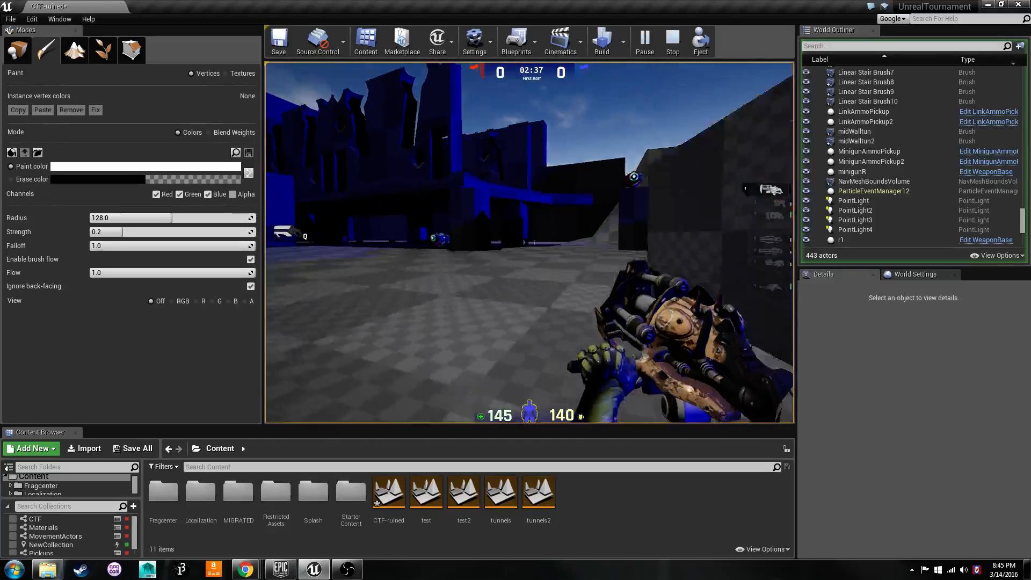
key("w")
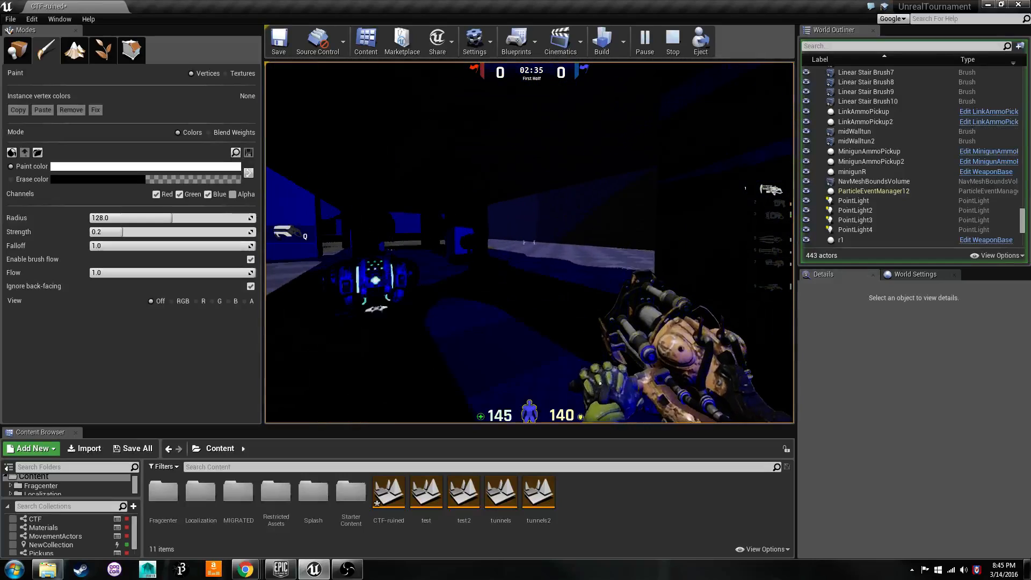
key("w")
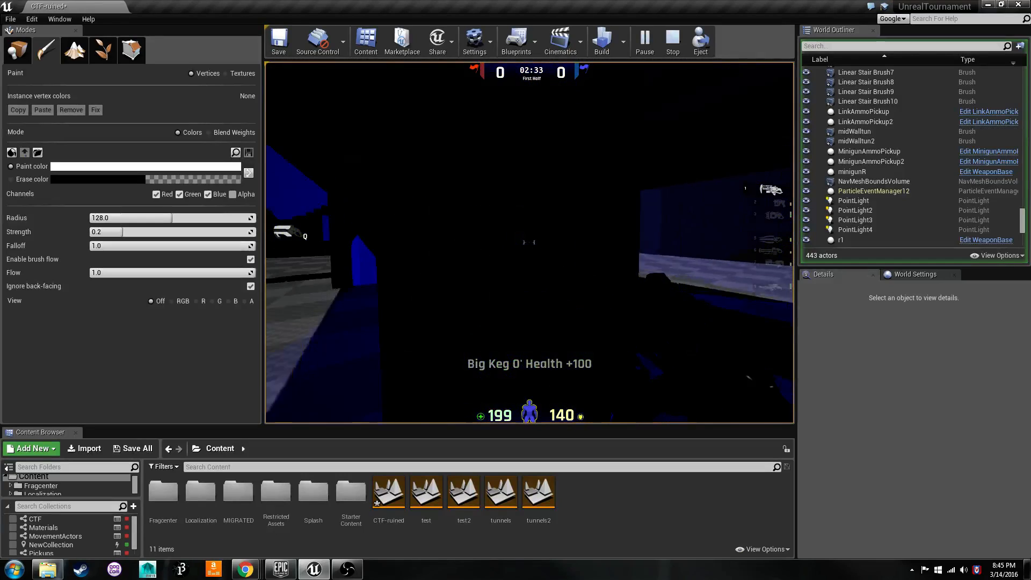
Step: Leave the blue-side passage and return to the dark midfield block beneath the slanted structures facing the red side
key("w")
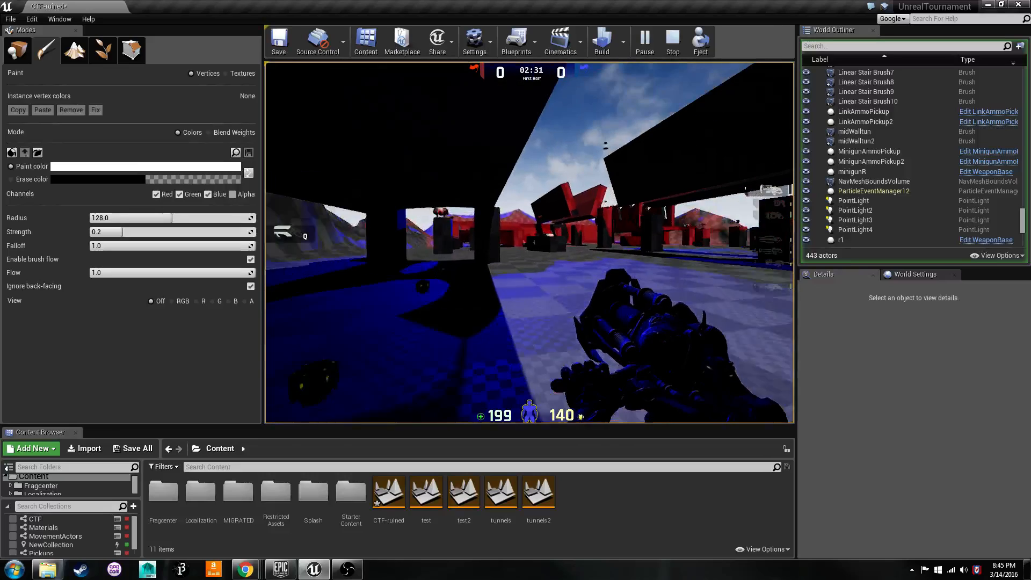
key("w")
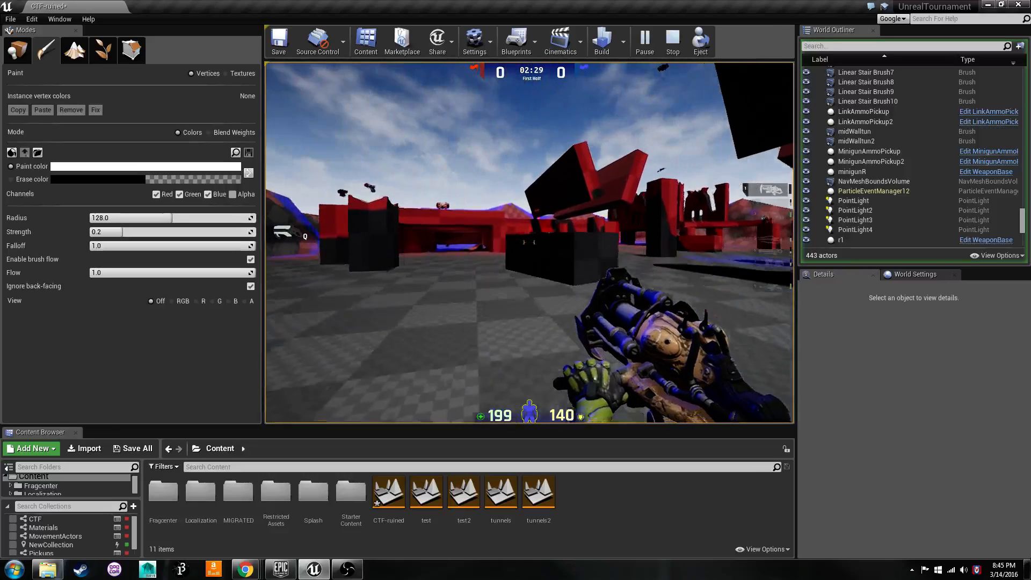
key("w")
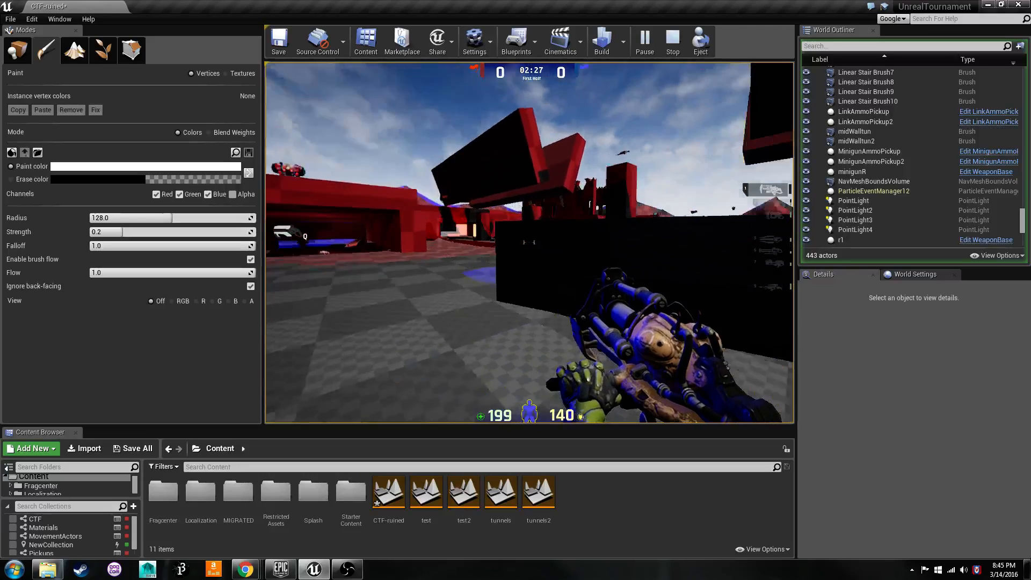
key("w")
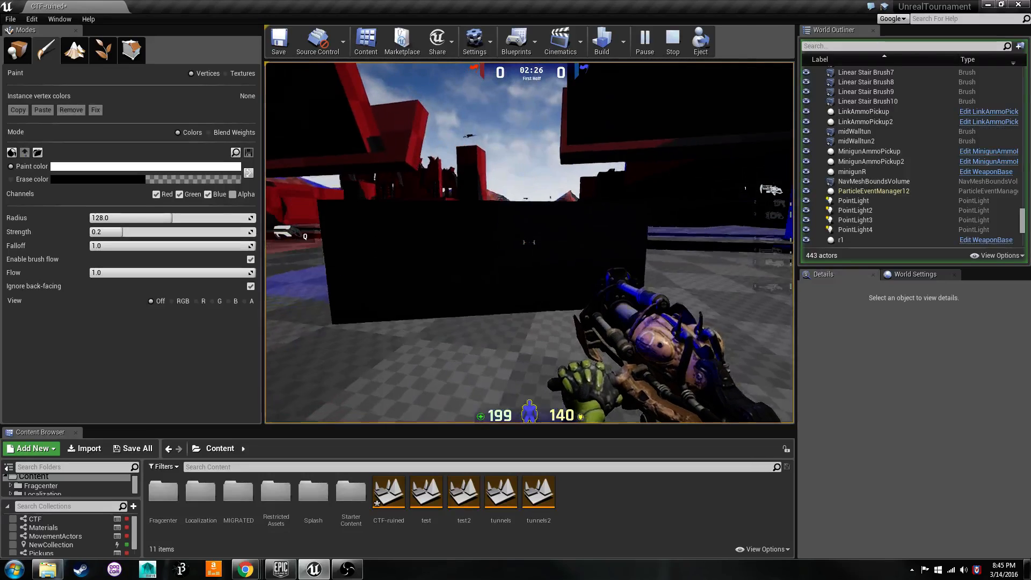
key("w")
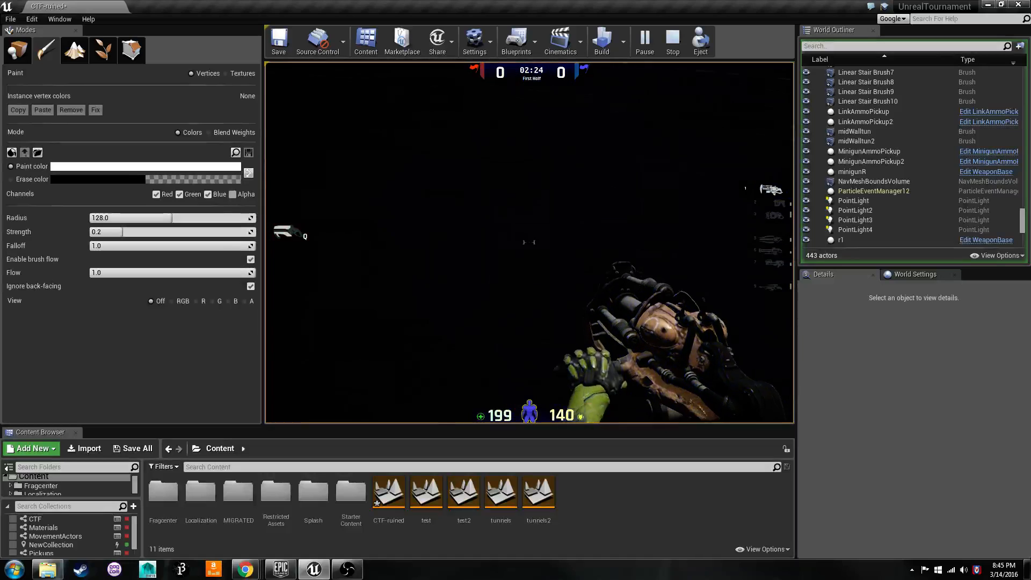
Step: Move around the dark midfield block while switching between the Impact Hammer and the Translocator
key("q")
key("w")
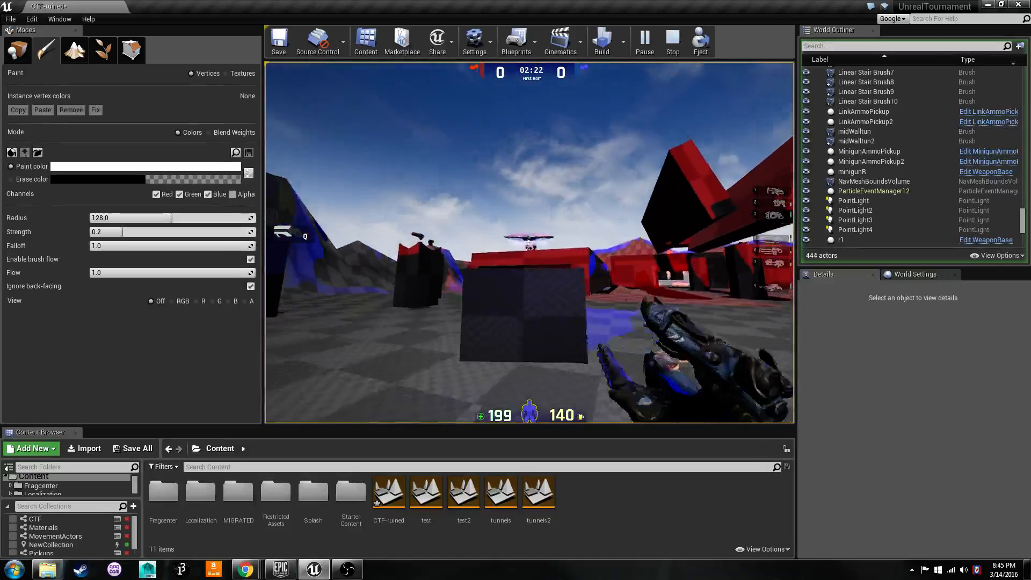
key("q")
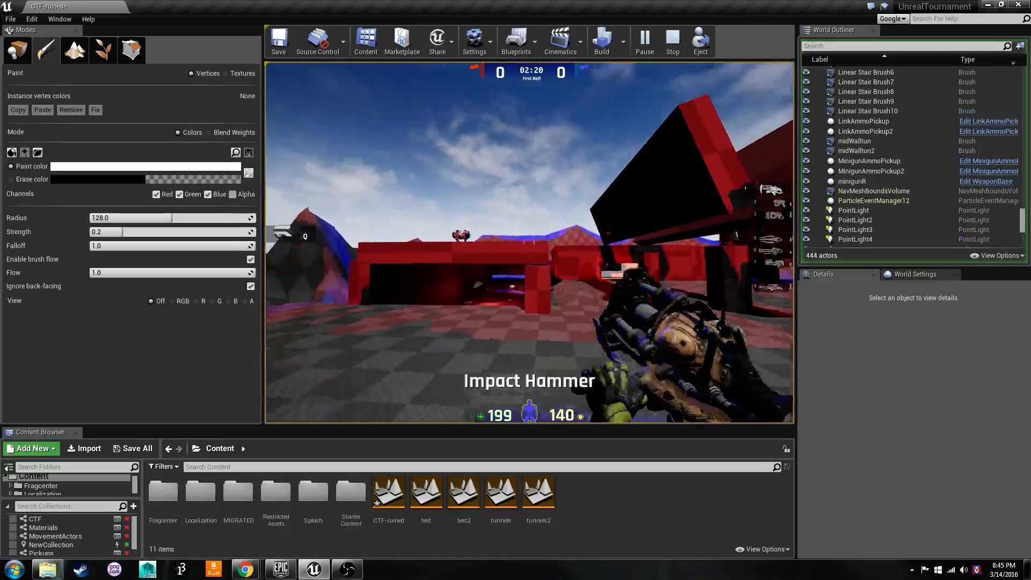
key("q")
Step: Launch Translocator discs upward near the midfield pillar, teleport to one, and switch back to the Impact Hammer
left_click(529, 242)
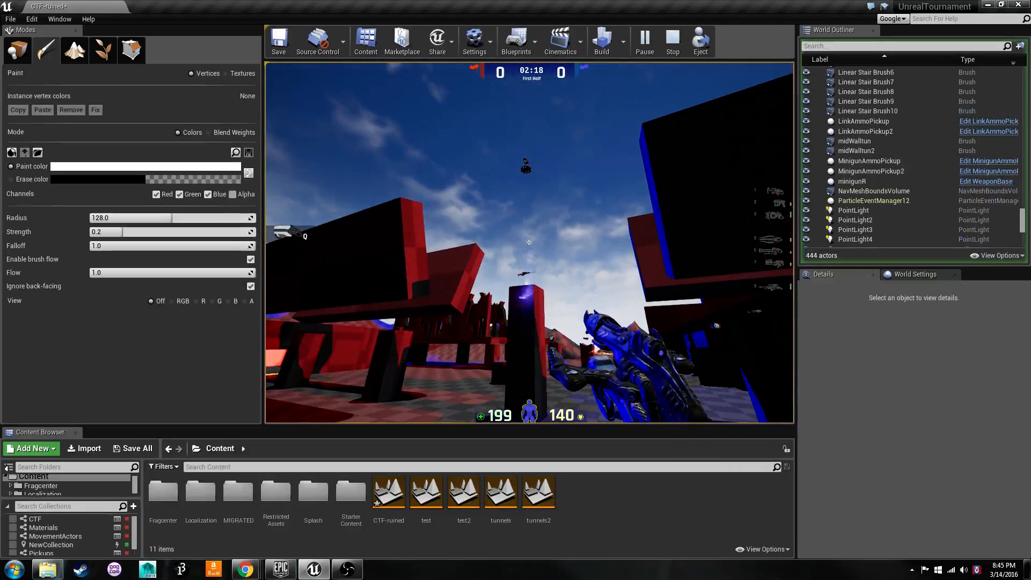
left_click(529, 242)
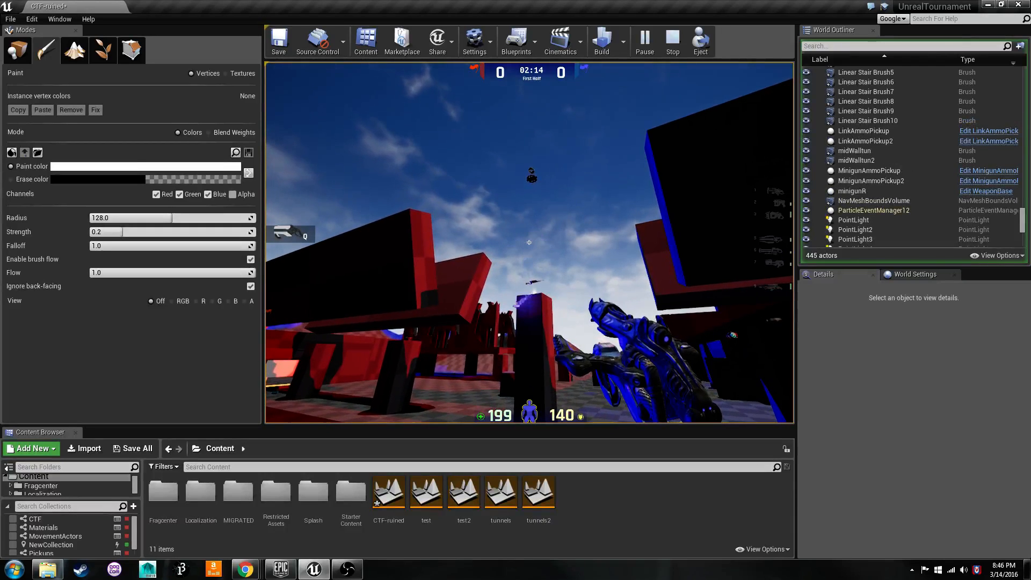
left_click(529, 242)
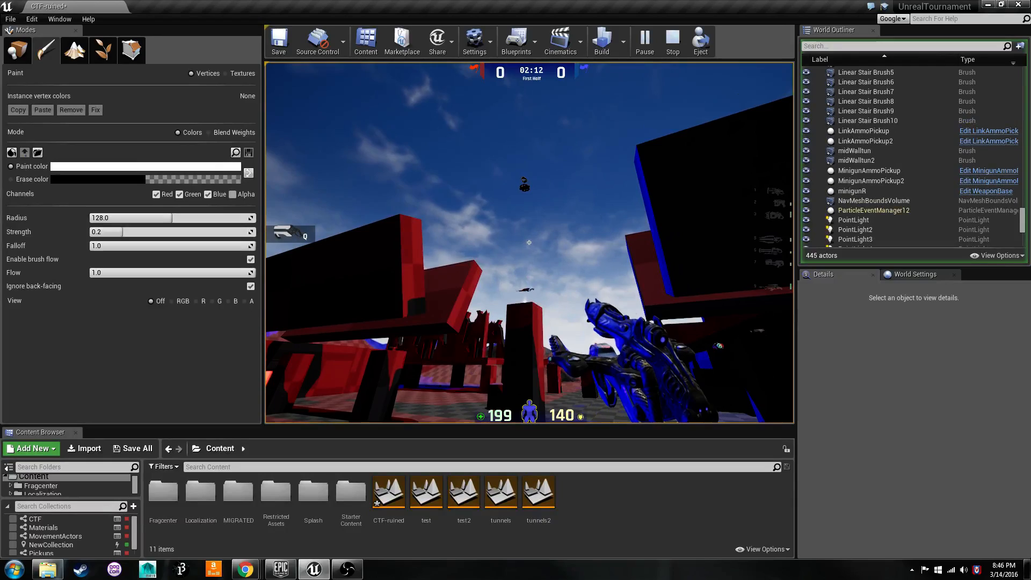
right_click(529, 242)
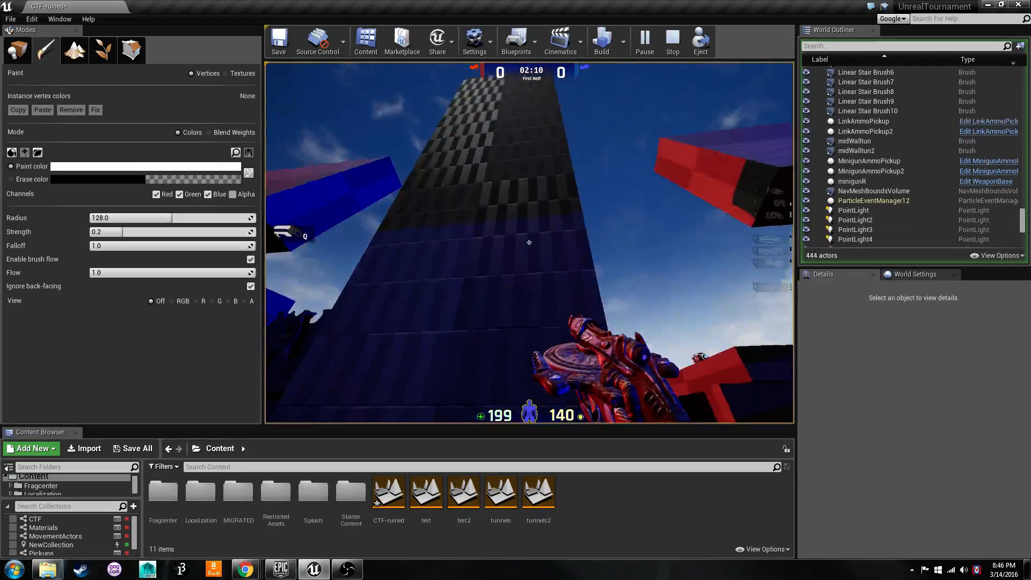
left_click(529, 242)
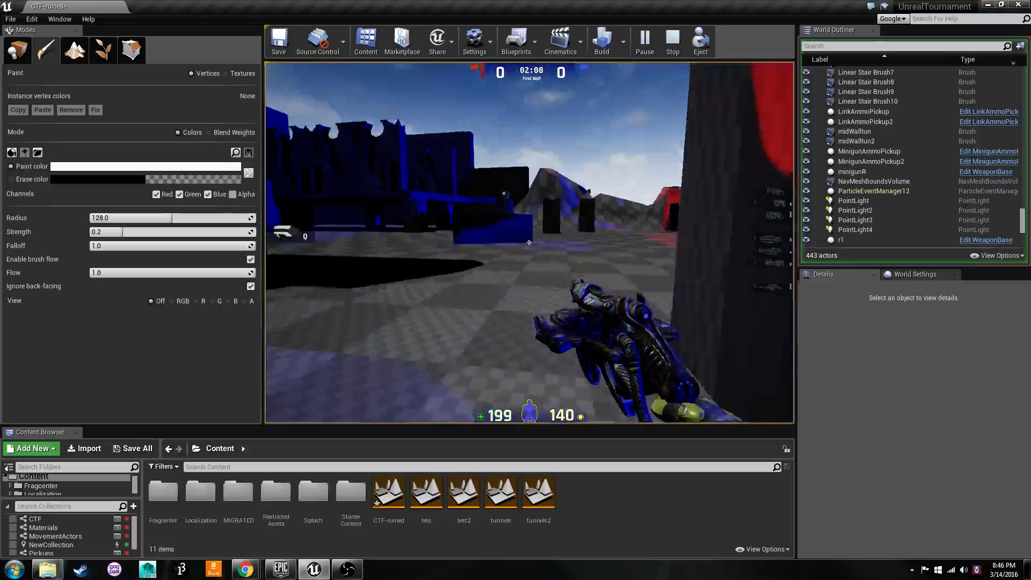
key("1")
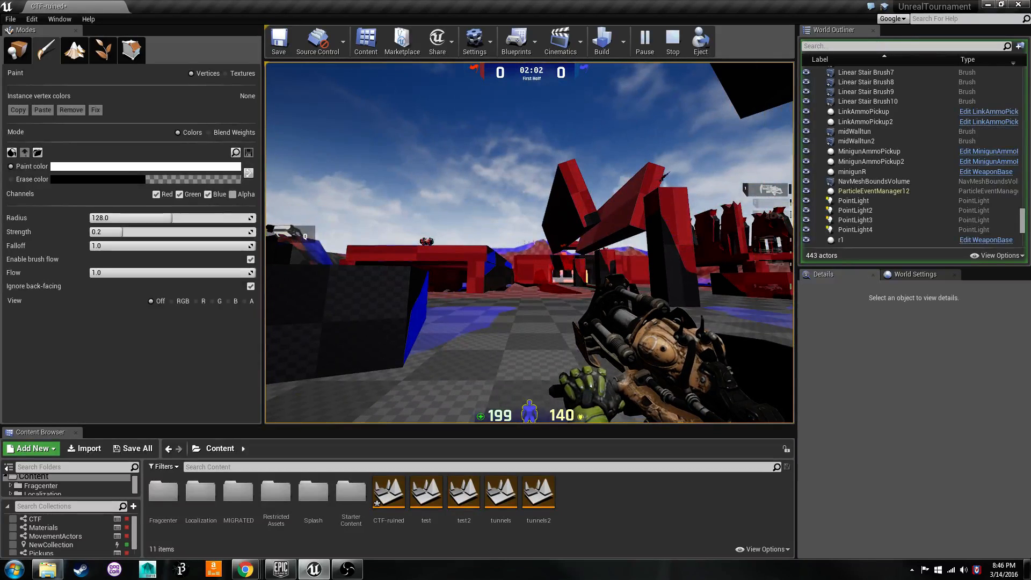
Step: End the play session and fly the editor camera over the red base and blue-side structures to examine the layout
key("Escape")
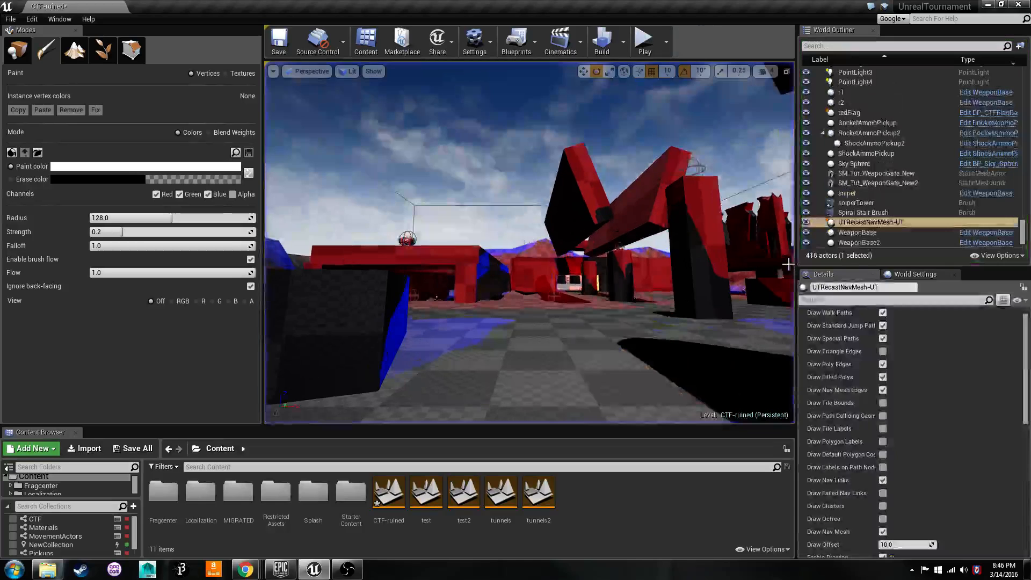
left_click(666, 41)
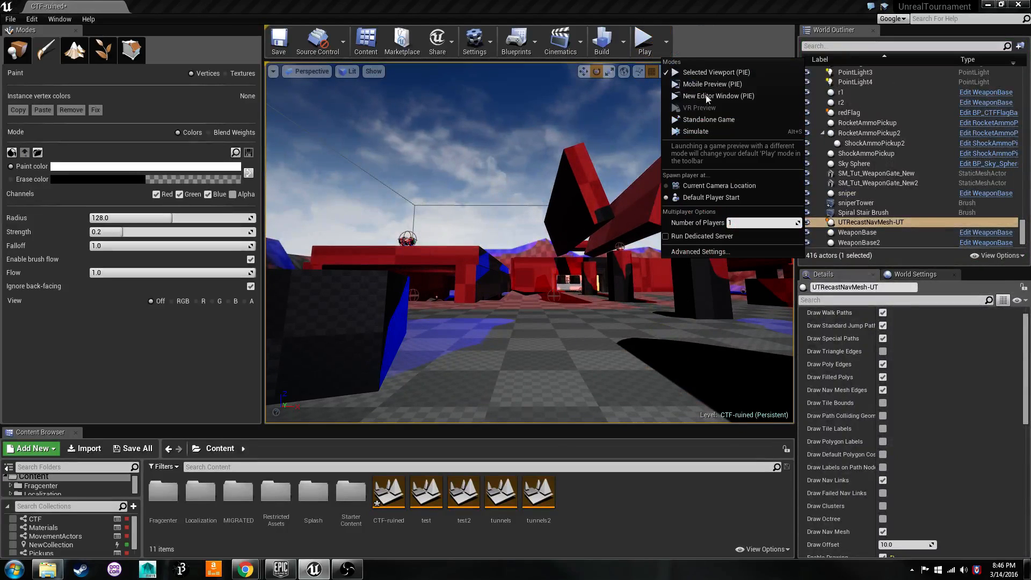
key("Escape")
key("Escape")
key("w")
right_click_drag(528, 243, 563, 266)
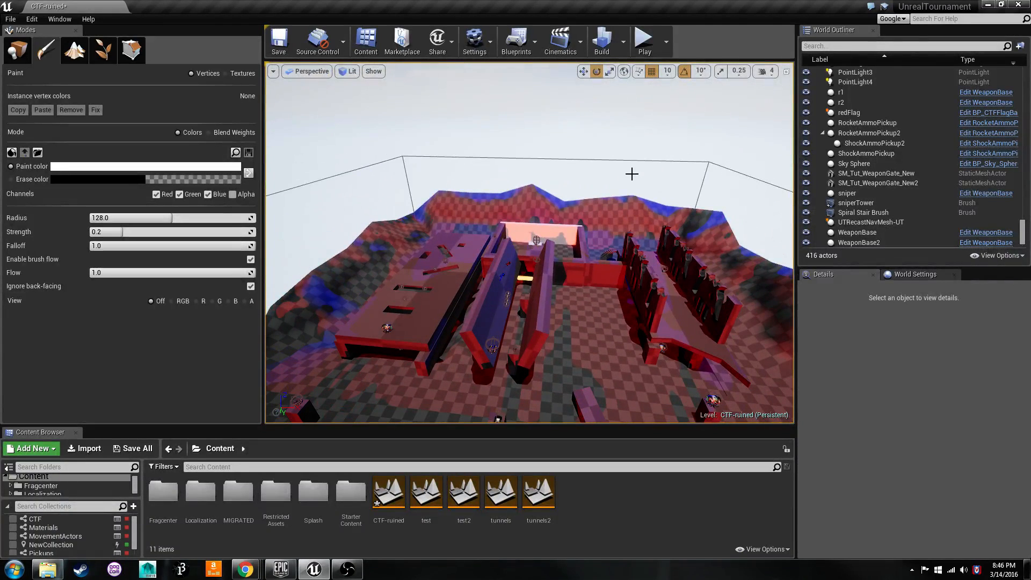
mouse_move(567, 192)
right_mouse_down()
mouse_move(563, 206)
mouse_move(456, 196)
mouse_move(473, 209)
mouse_move(441, 209)
mouse_move(456, 194)
mouse_move(475, 201)
mouse_move(453, 209)
mouse_move(441, 236)
mouse_move(443, 207)
mouse_move(429, 204)
mouse_move(445, 194)
mouse_move(570, 186)
mouse_move(484, 186)
mouse_move(569, 188)
right_mouse_up()
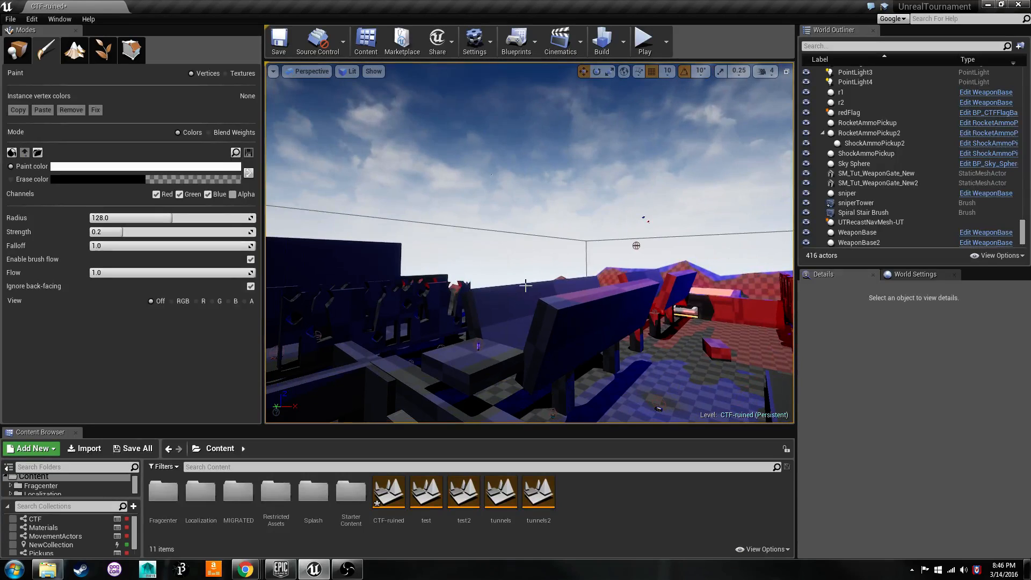
right_click_drag(526, 285, 643, 342)
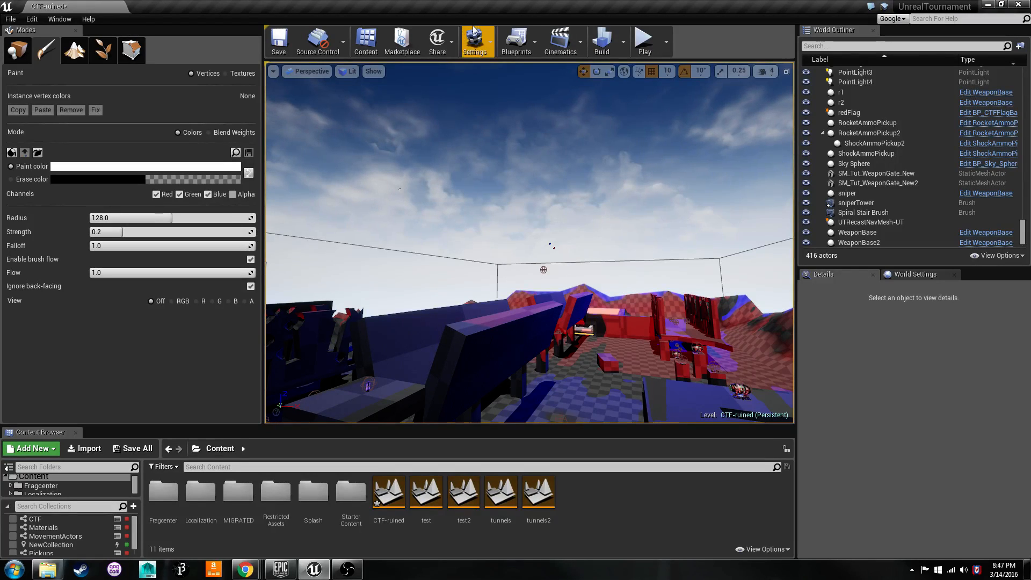
Step: Set the multiplayer Server Game Options in the Level Editor Play preferences to ?botfill=24?difficulty=7 and close the preferences
left_click(665, 41)
left_click(696, 252)
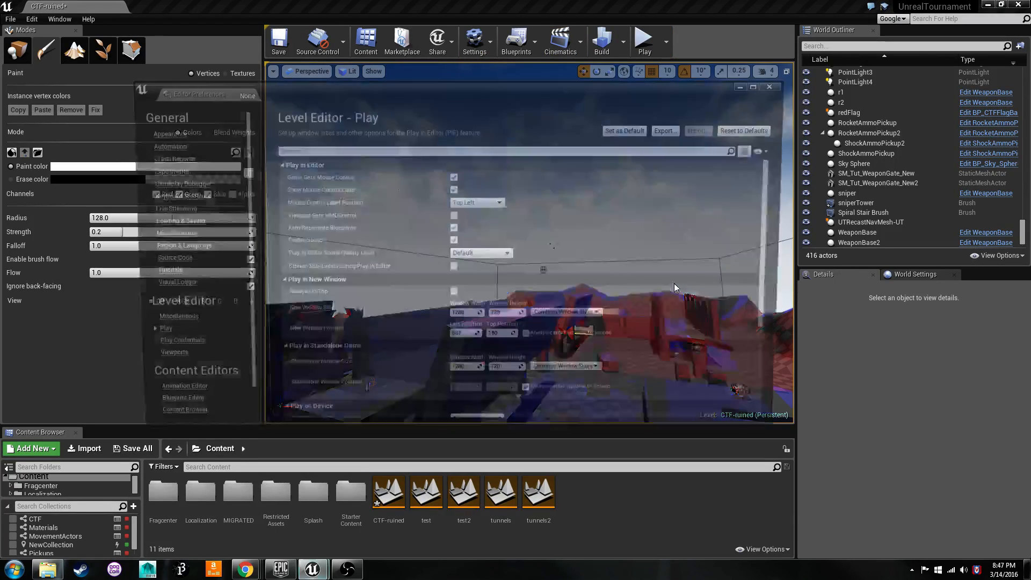
scroll(644, 268, "down", 3)
scroll(651, 268, "down", 1)
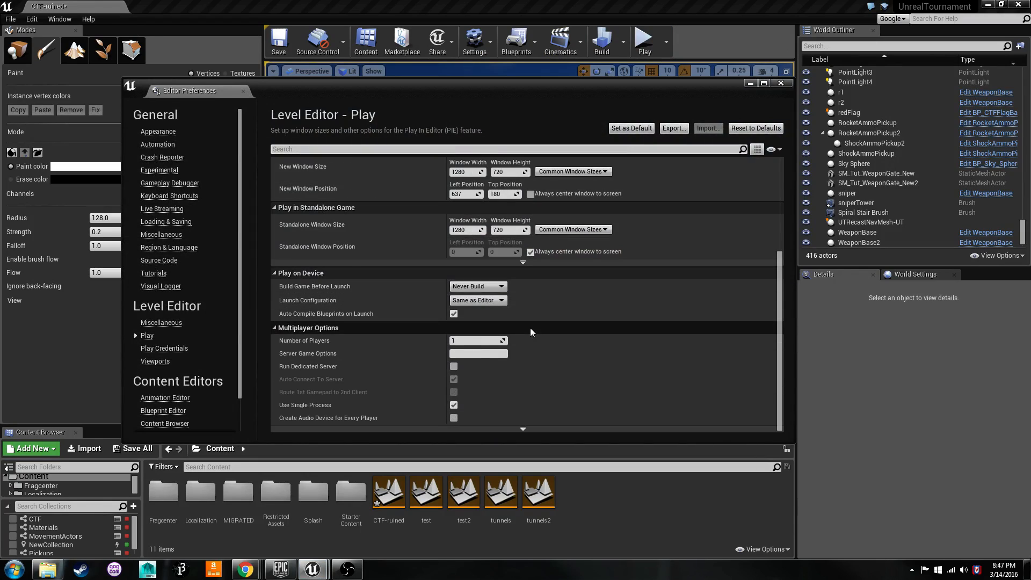
left_click(470, 353)
type("?botfill=24?difficulty=7")
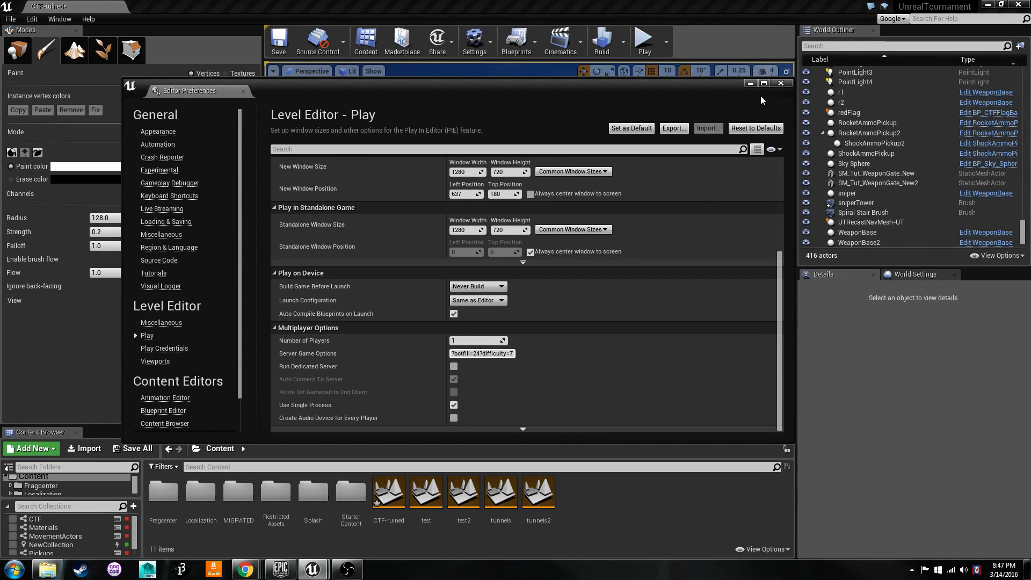
left_click(781, 84)
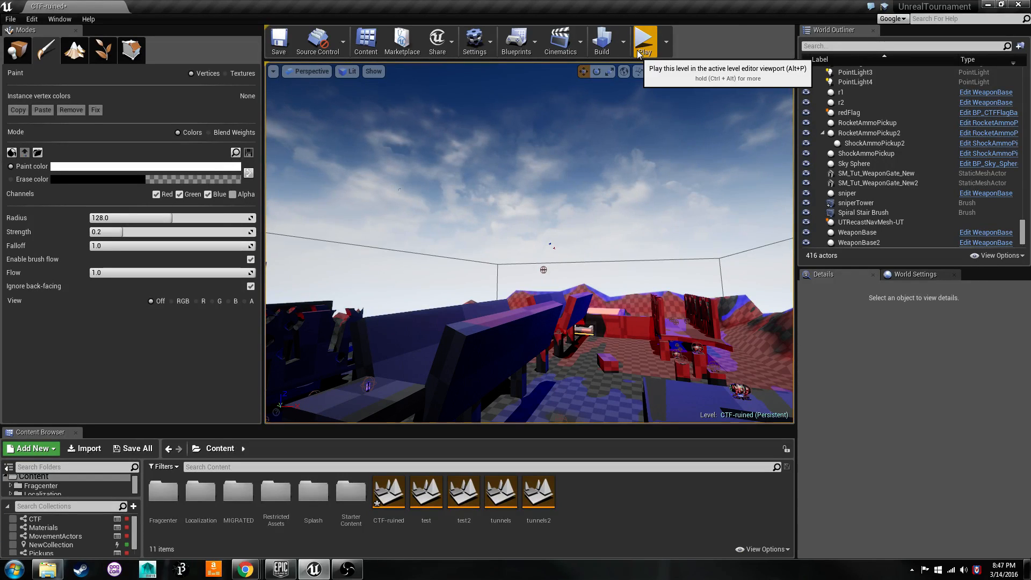
left_click(31, 19)
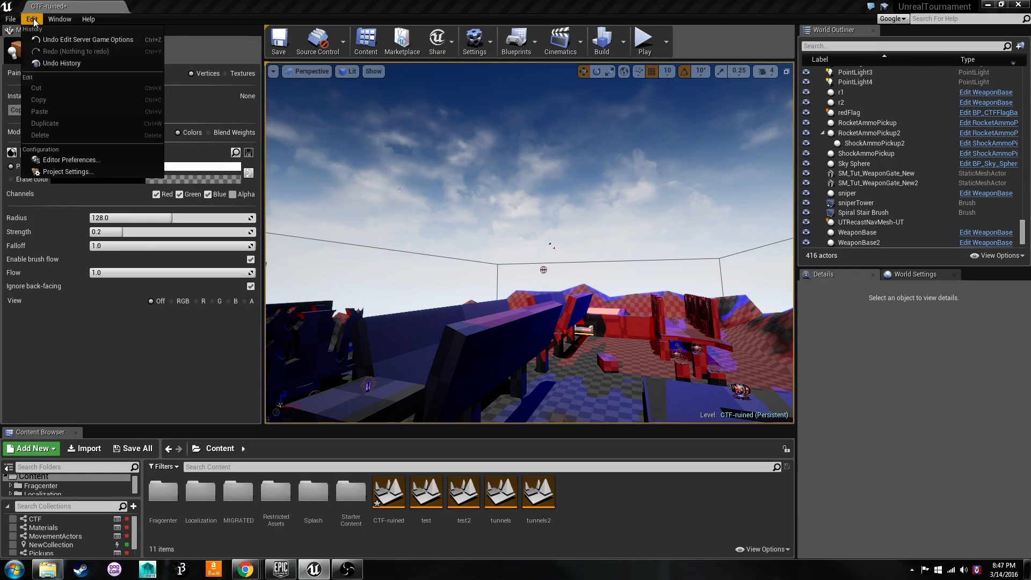
mouse_move(63, 20)
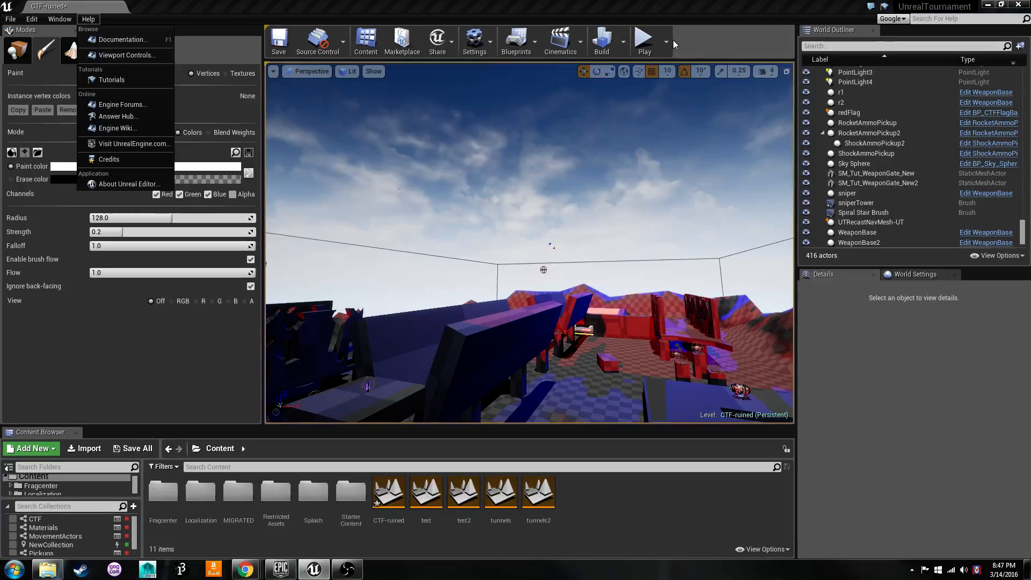
left_click(691, 40)
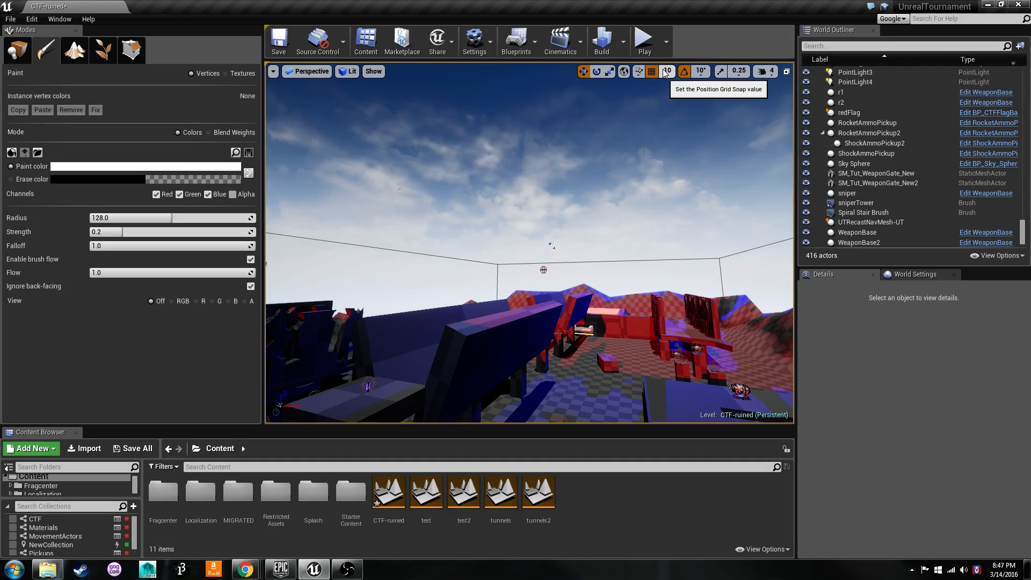
Step: Start a play session with bots in the viewport, pass the blue flag, and head across midfield with the Translocator
left_click(666, 47)
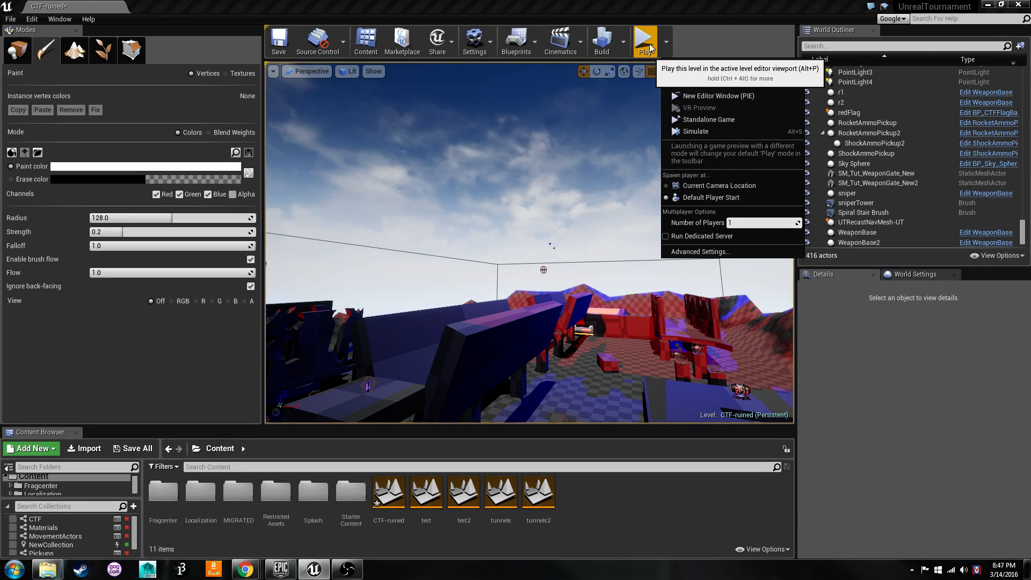
left_click(647, 49)
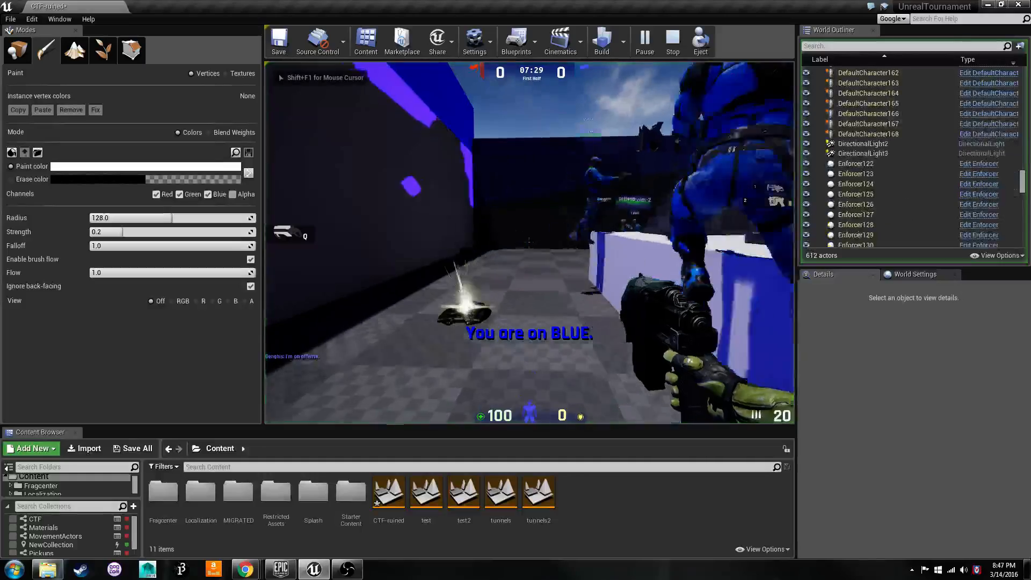
key("w")
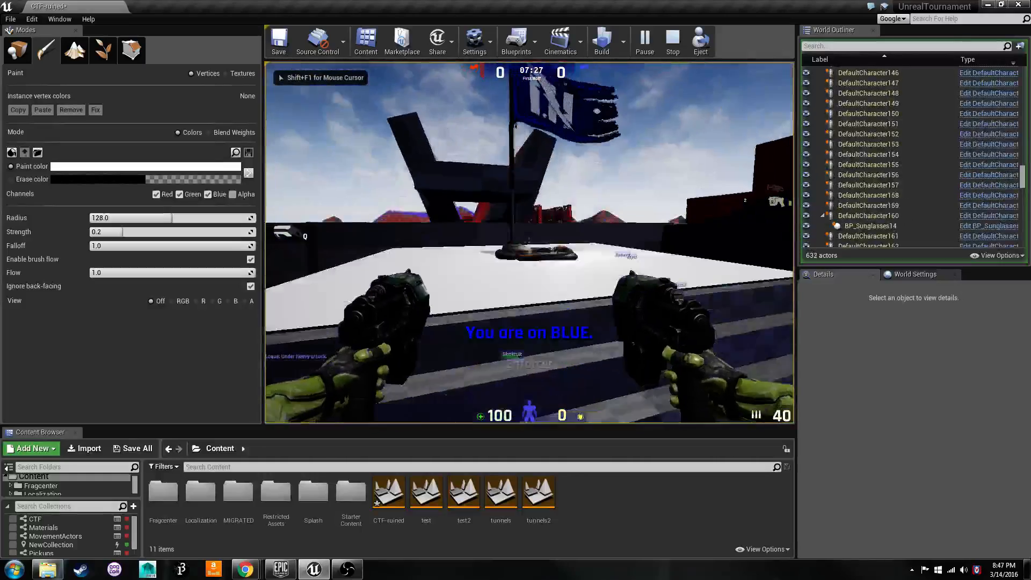
key("q")
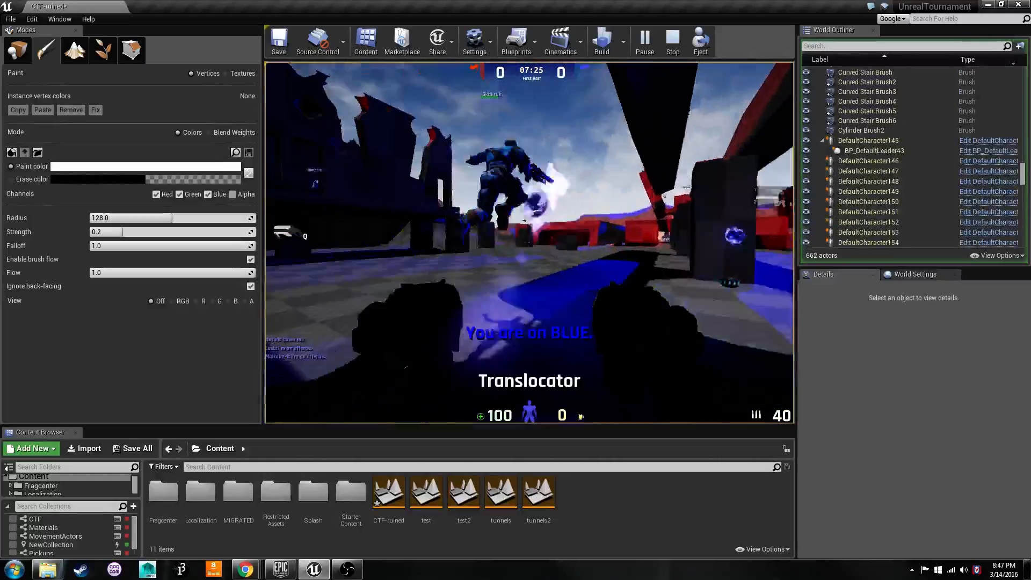
key("w")
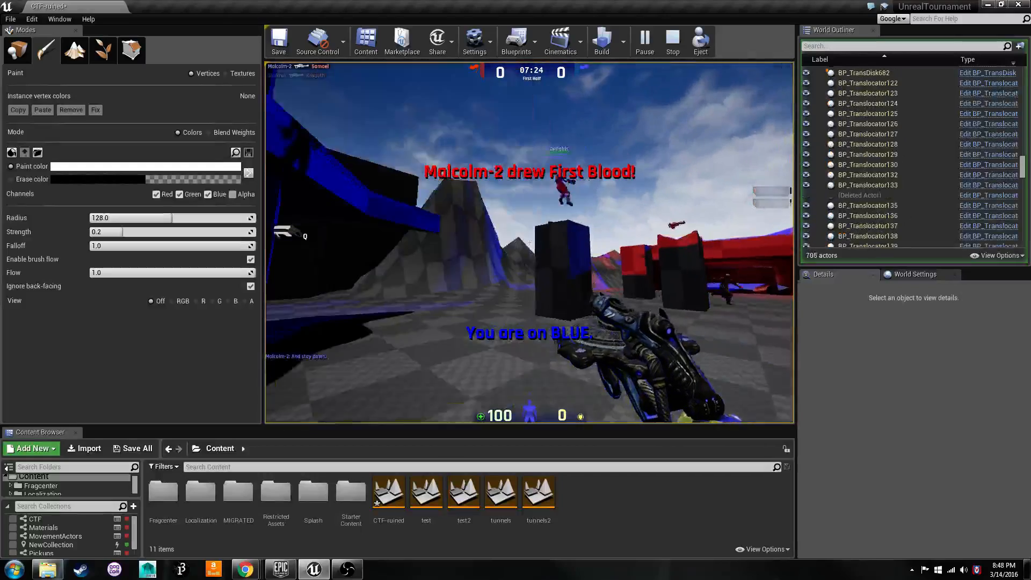
key("w")
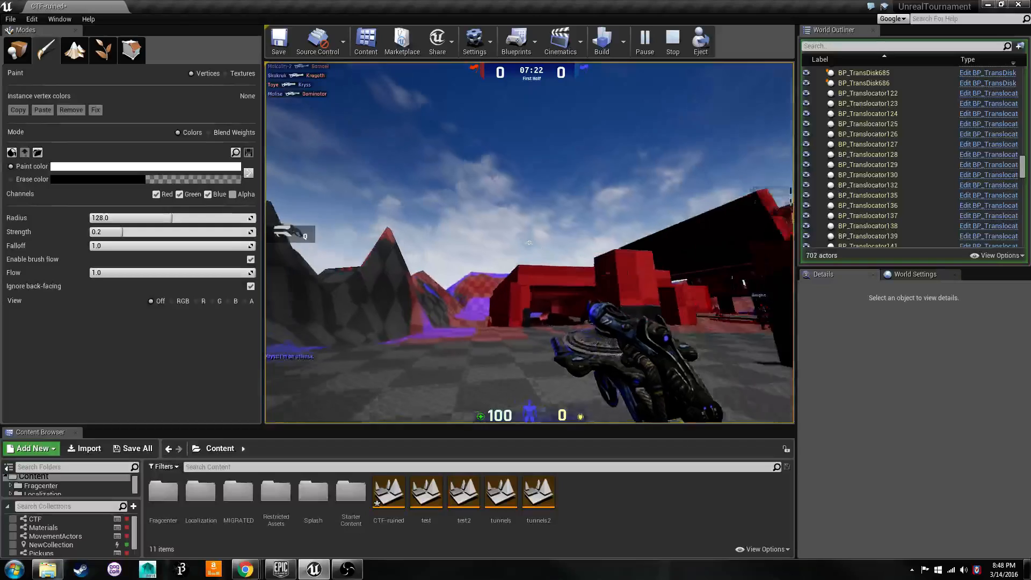
Step: Translocate out of midfield and run along the cliffside path beside the outer wall toward the red base
key("w")
right_click(529, 242)
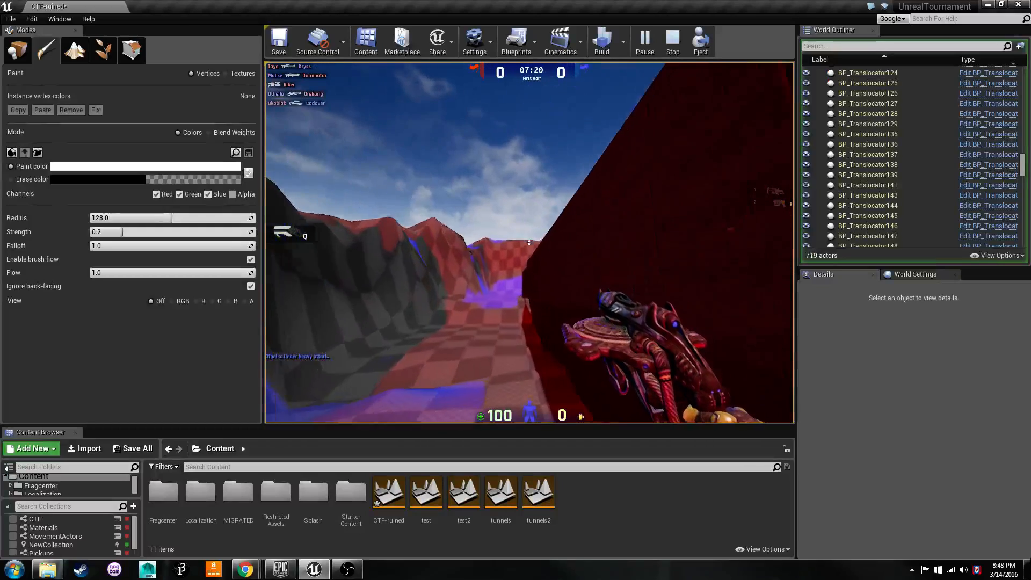
key("w")
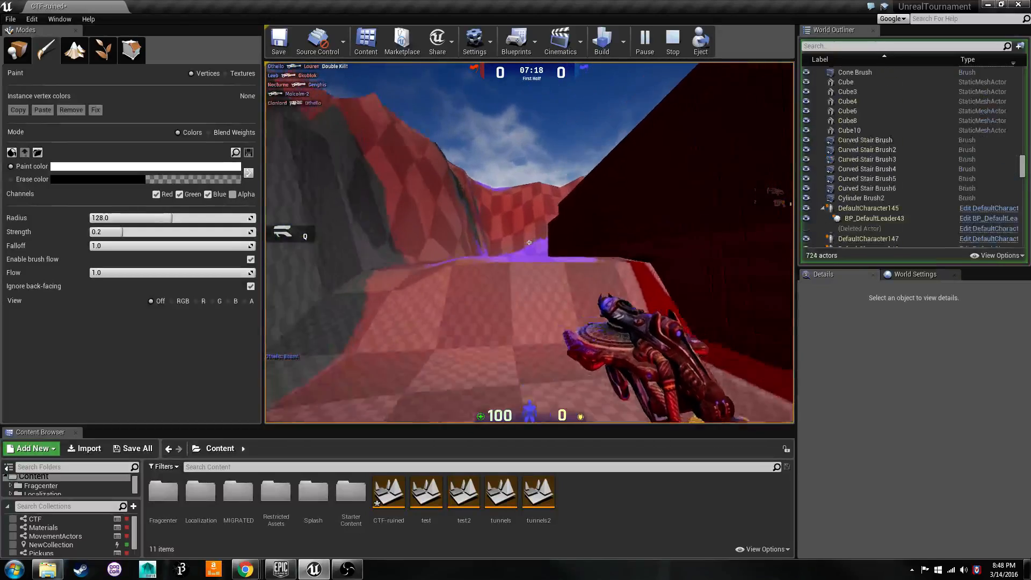
key("w")
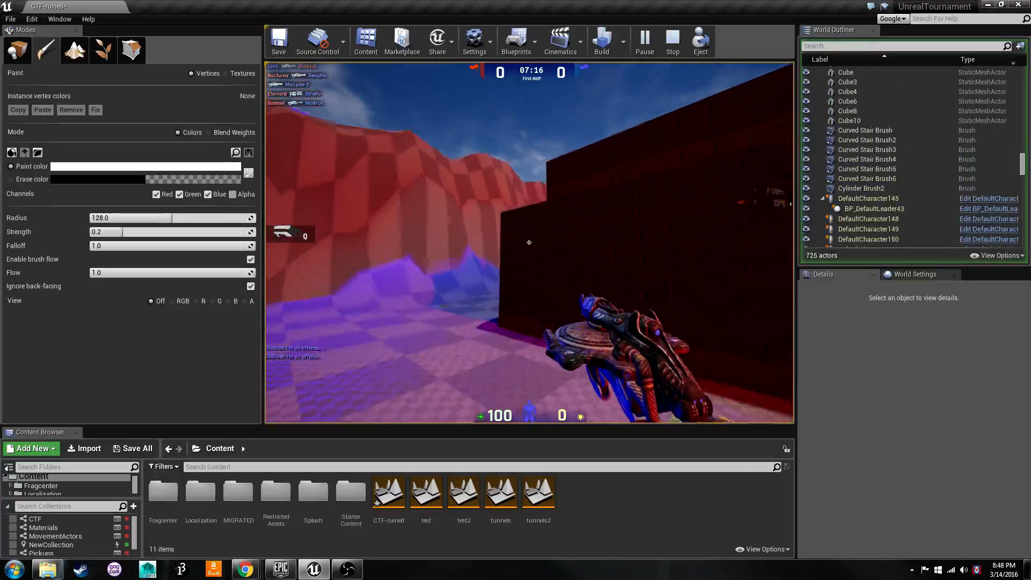
key("w")
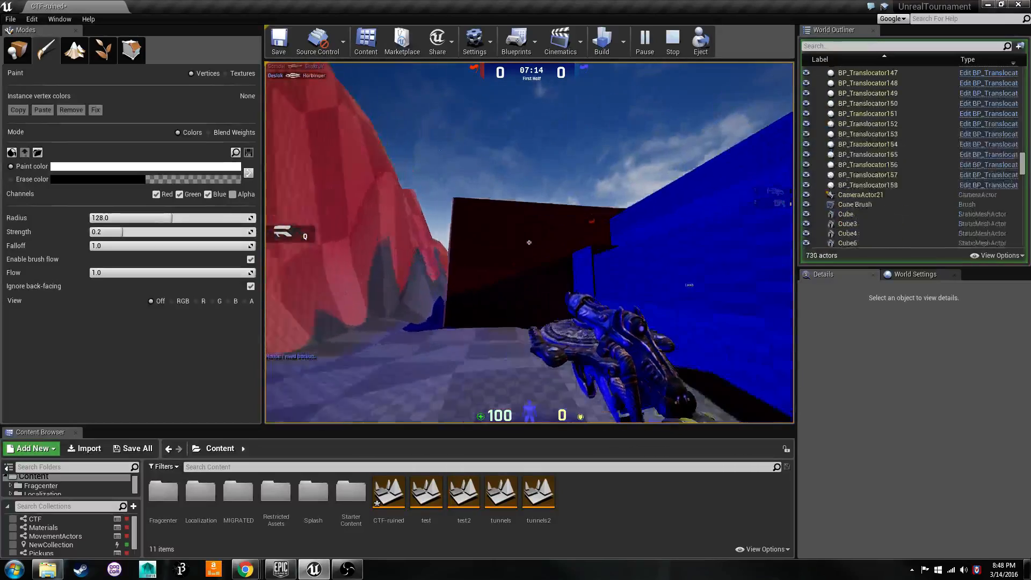
Step: Reach the red flag platform inside the red base, take the red flag, and translocate up to the base wall
left_click(529, 242)
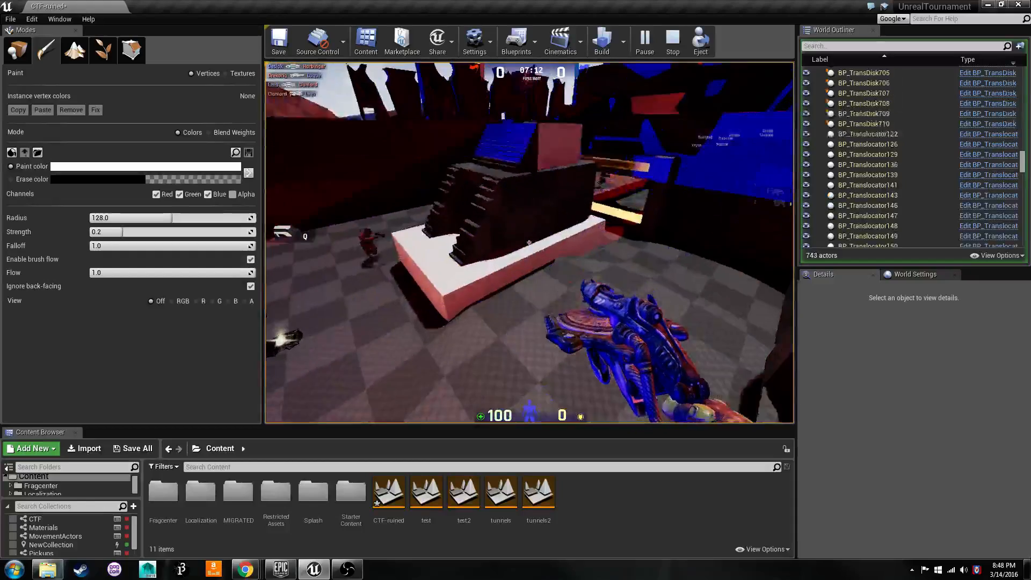
key("w")
left_click(529, 242)
right_click(528, 242)
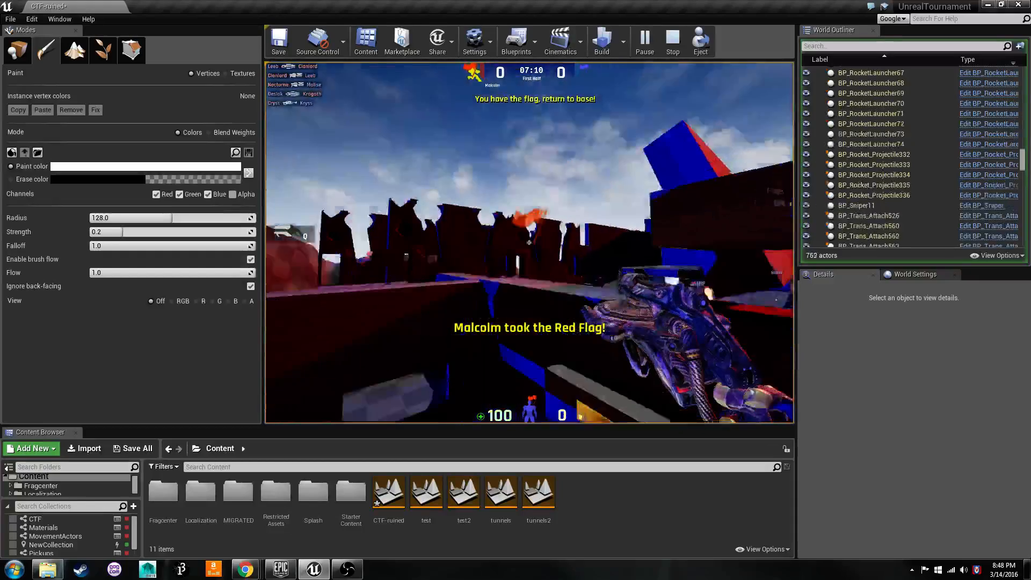
Step: Switch to the dual pistols and carry the red flag out of the base and across midfield into the blue-side tunnel
key("q")
key("w")
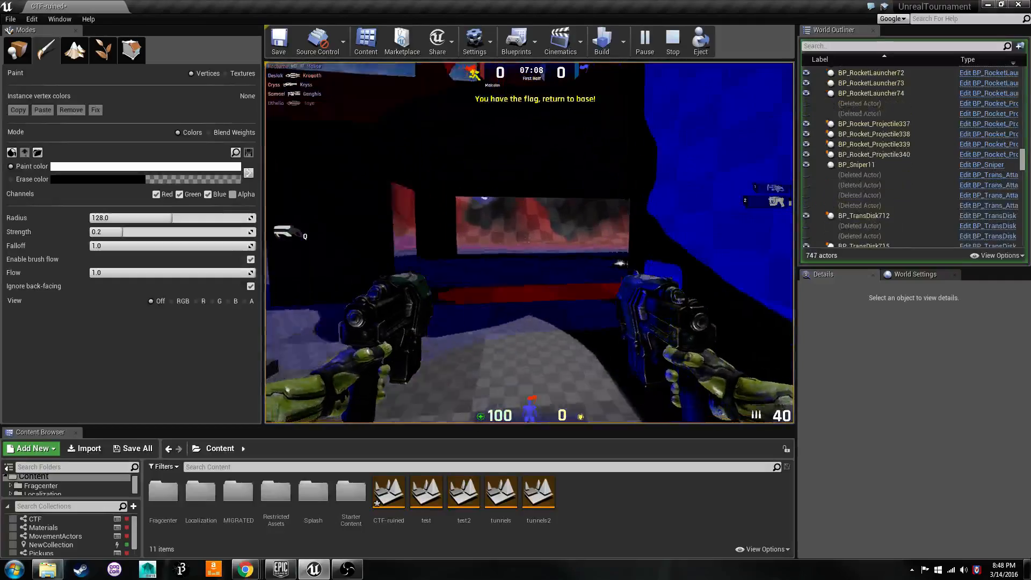
key("w")
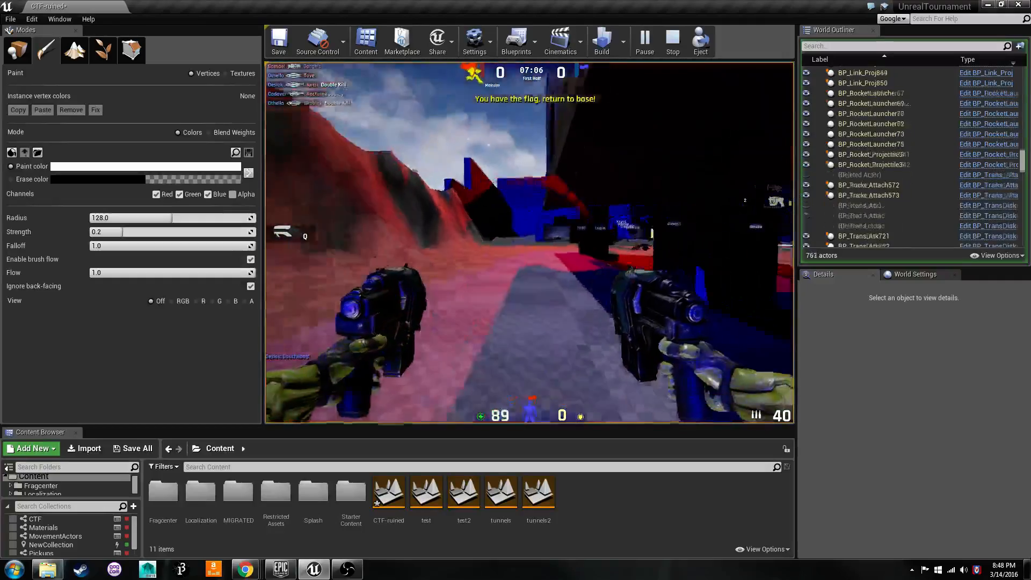
key("w")
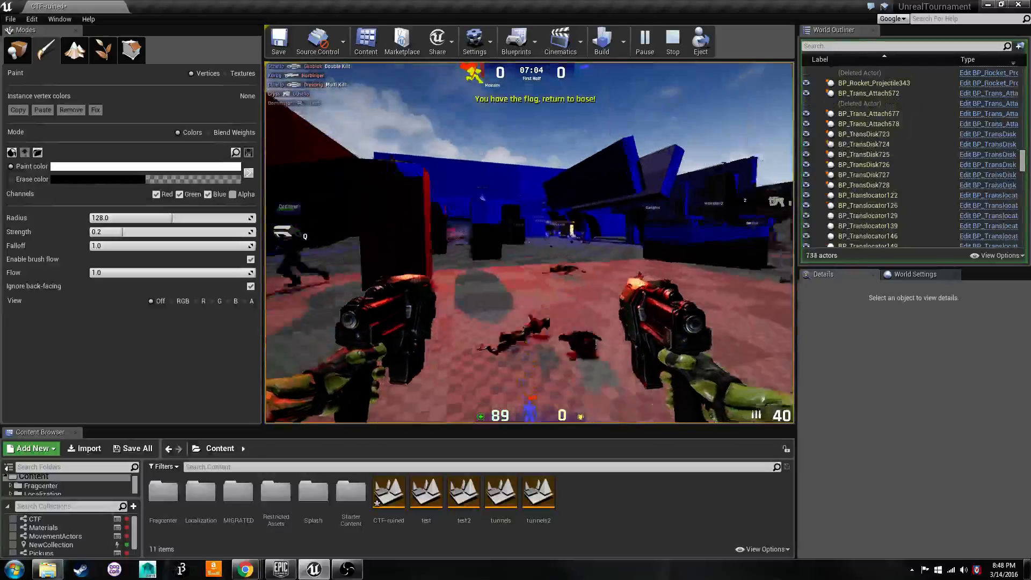
key("w")
key("w")
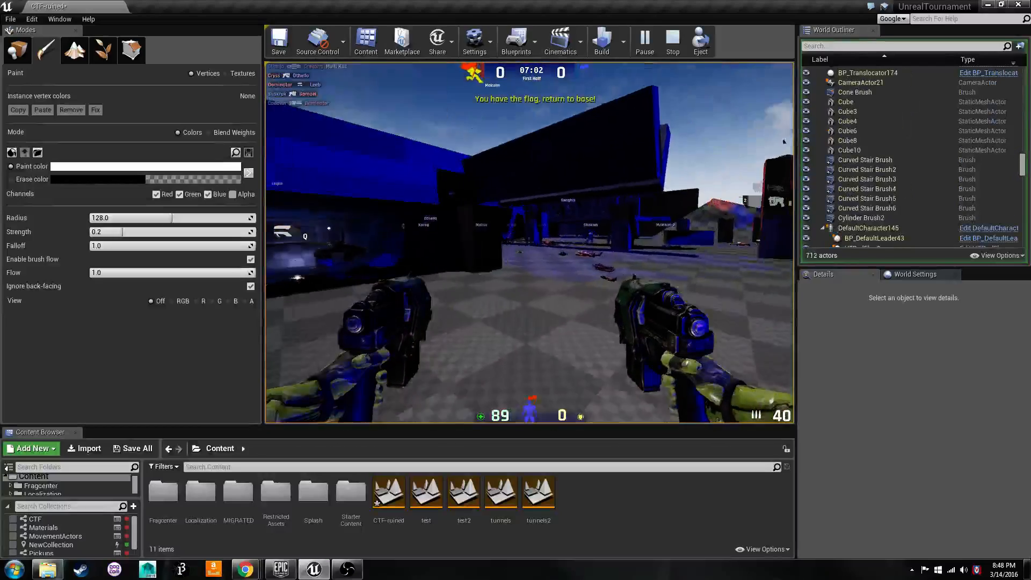
key("w")
key("w")
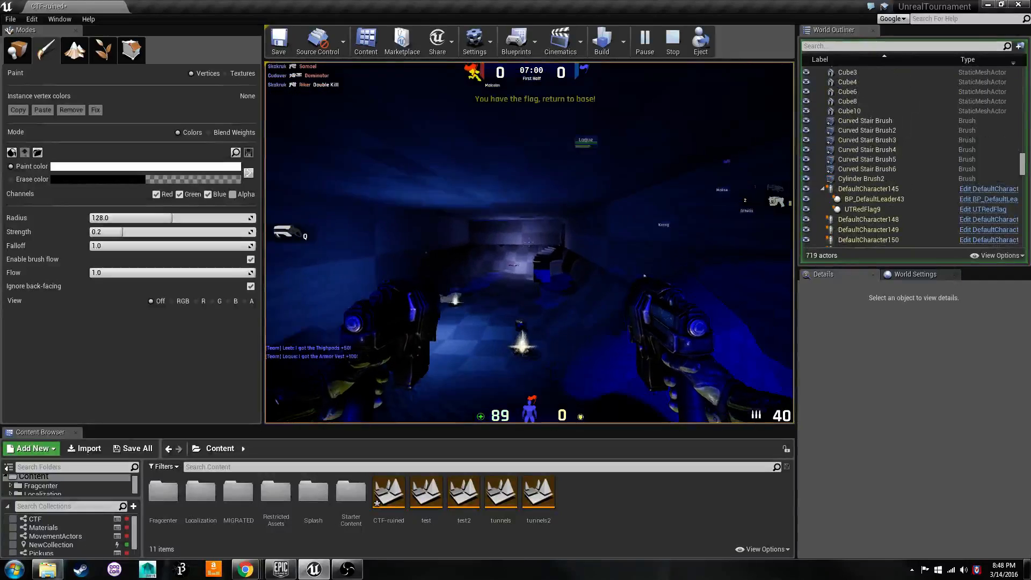
Step: Carry the red flag through the tunnel over the helmet and health vial pickups and capture it at the blue flag stand
key("w")
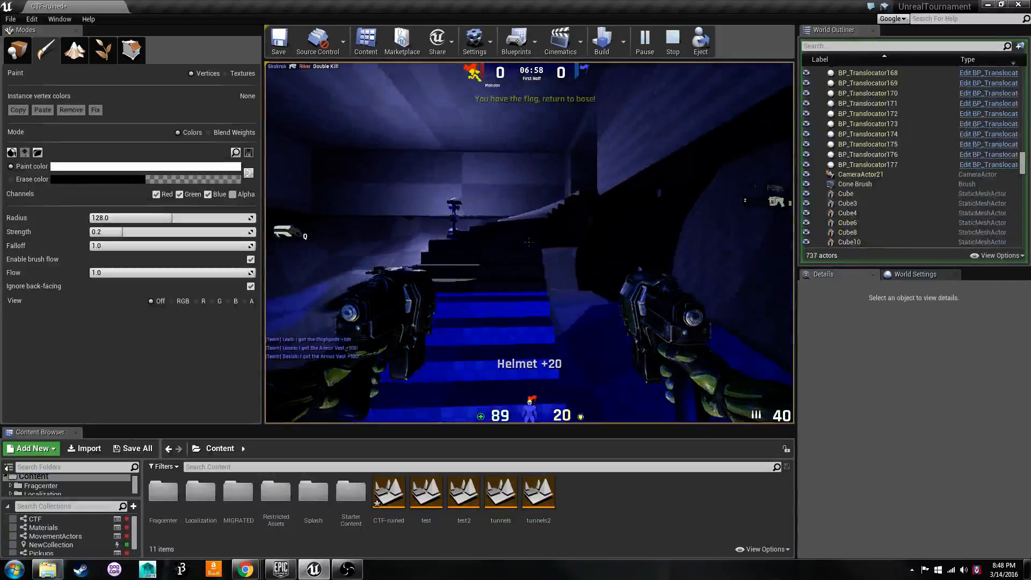
key("w")
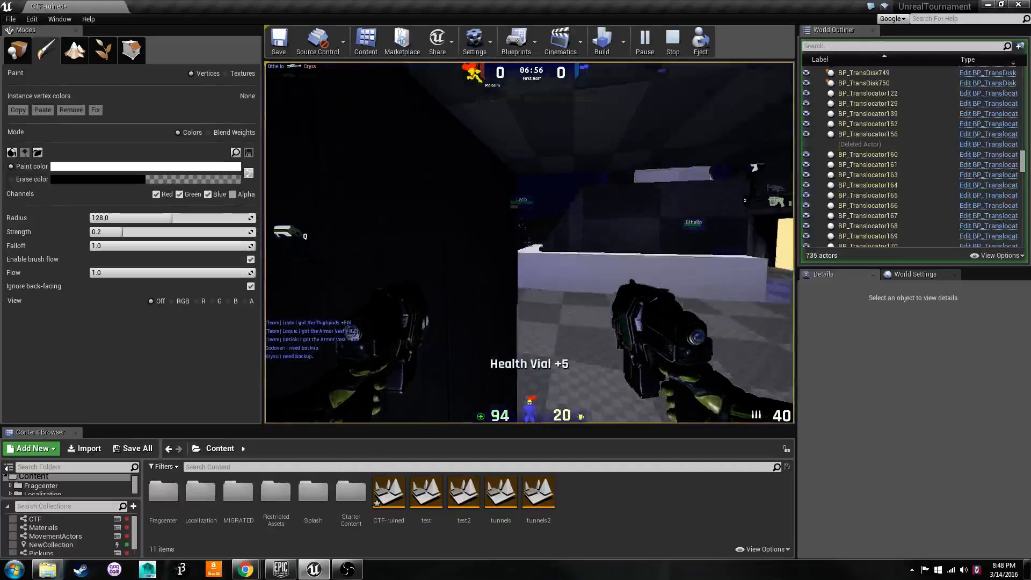
key("w")
key("w")
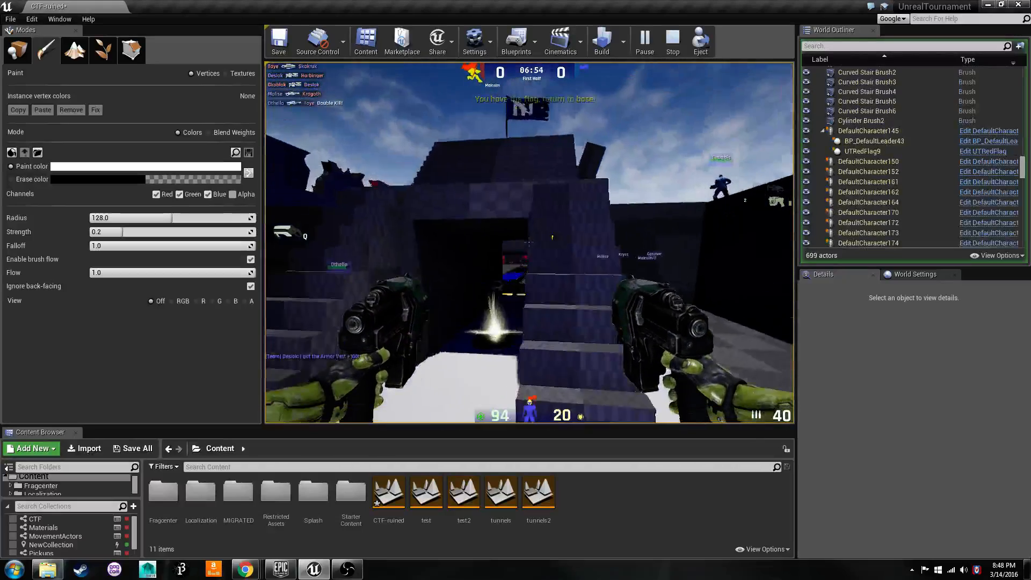
key("w")
key("space")
key("w")
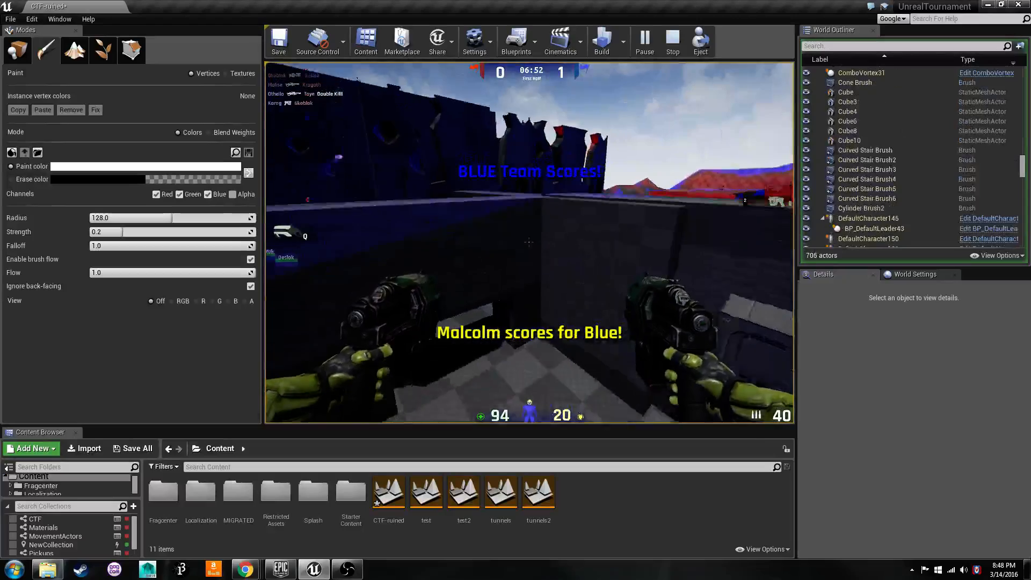
Step: Leave the blue base past its stairs and run under the covered passage out to midfield
key("w")
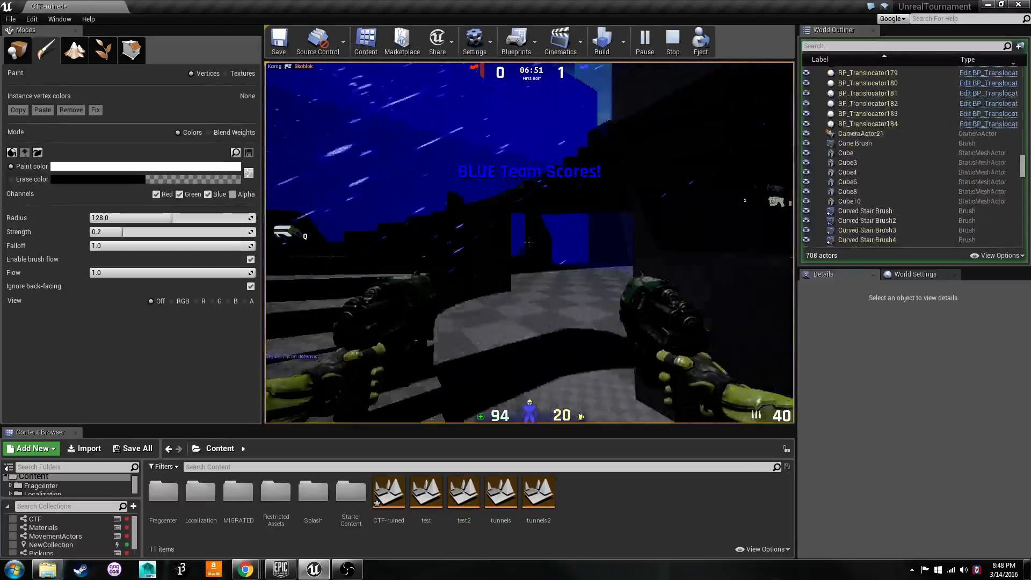
key("w")
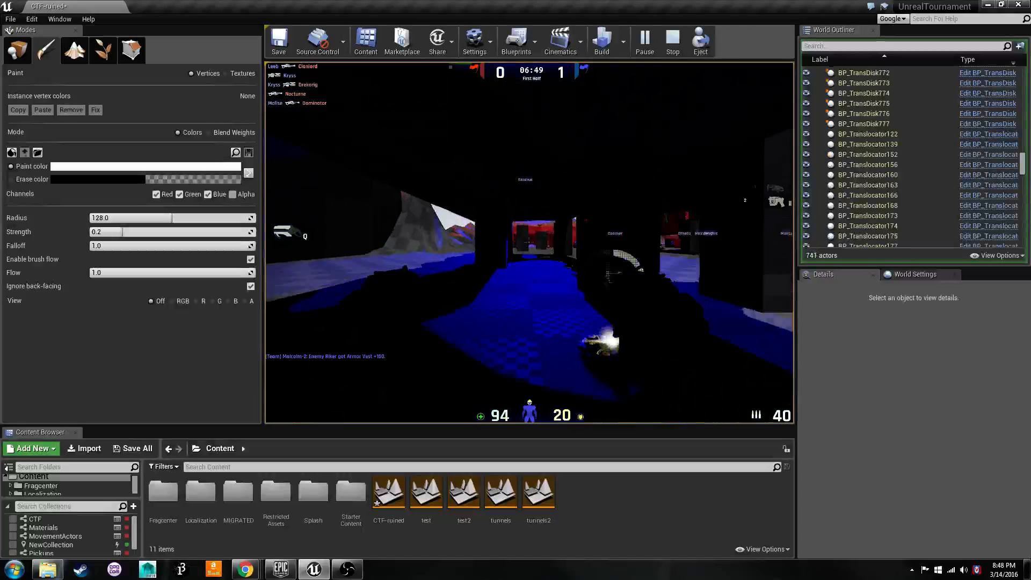
key("w")
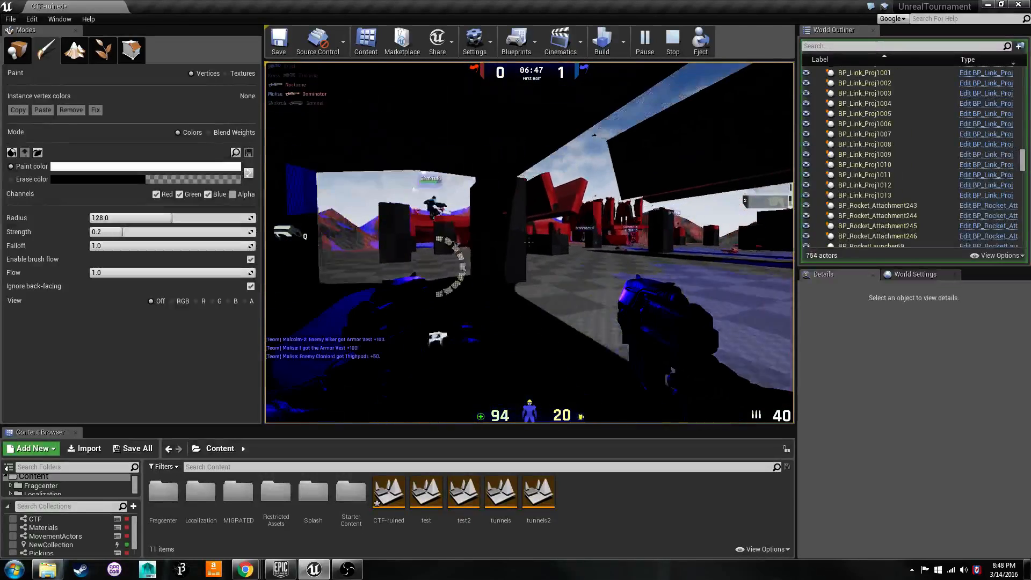
key("w")
key("w")
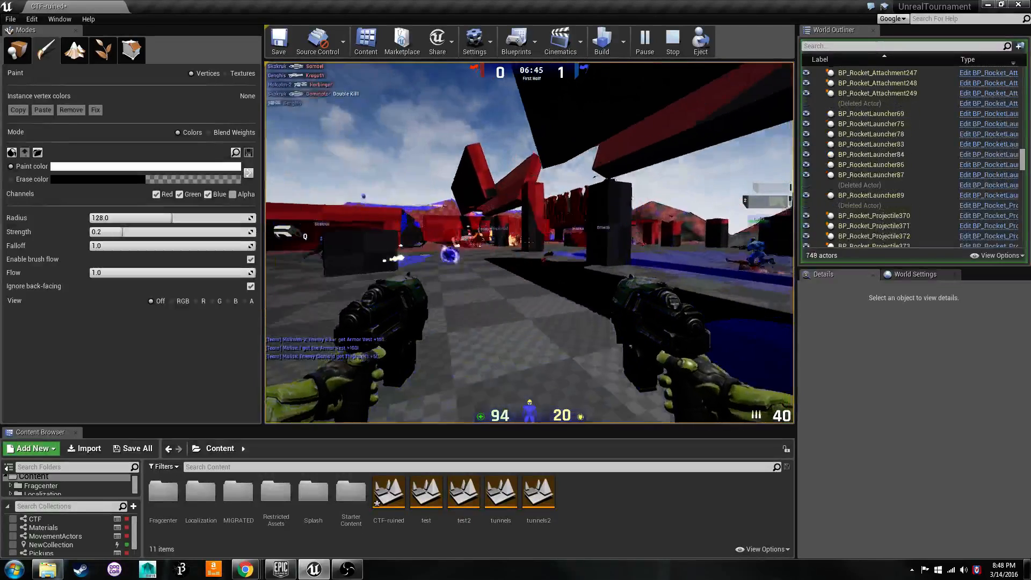
key("w")
Step: Fight the enemy bots around midfield and the blue-side ruins with the dual pistols
left_click(530, 243)
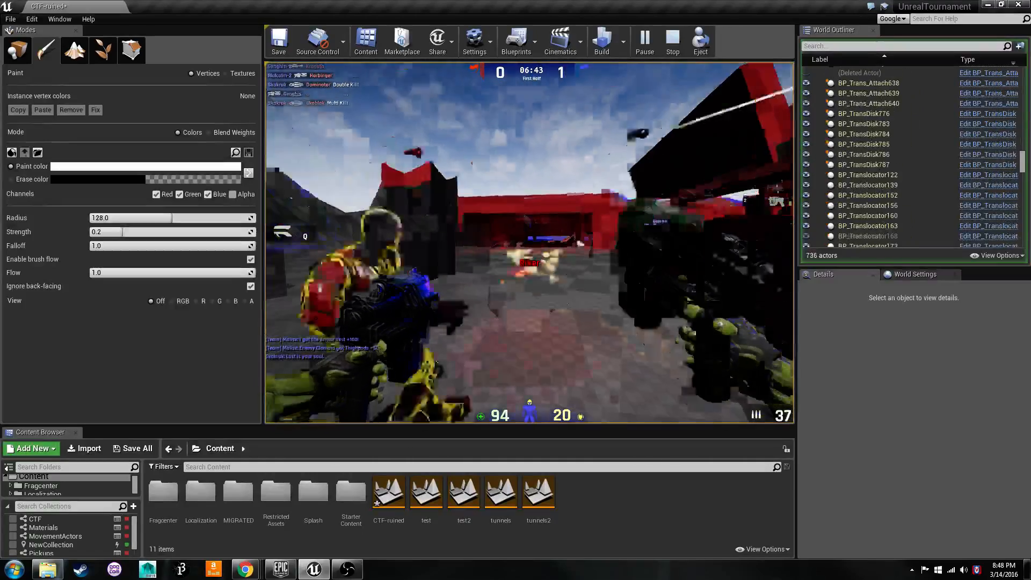
key("w")
left_click(529, 243)
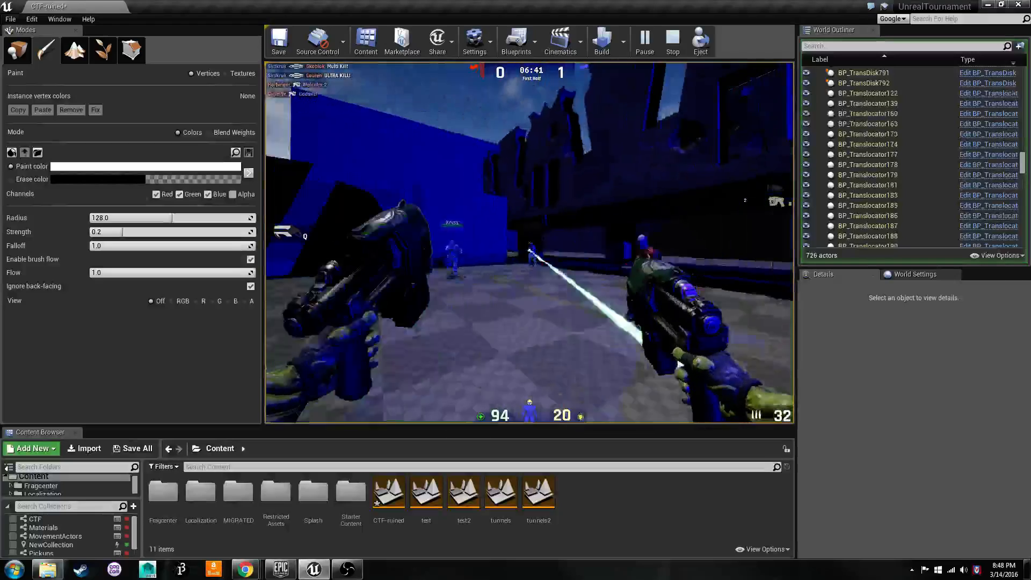
key("w")
left_click(529, 243)
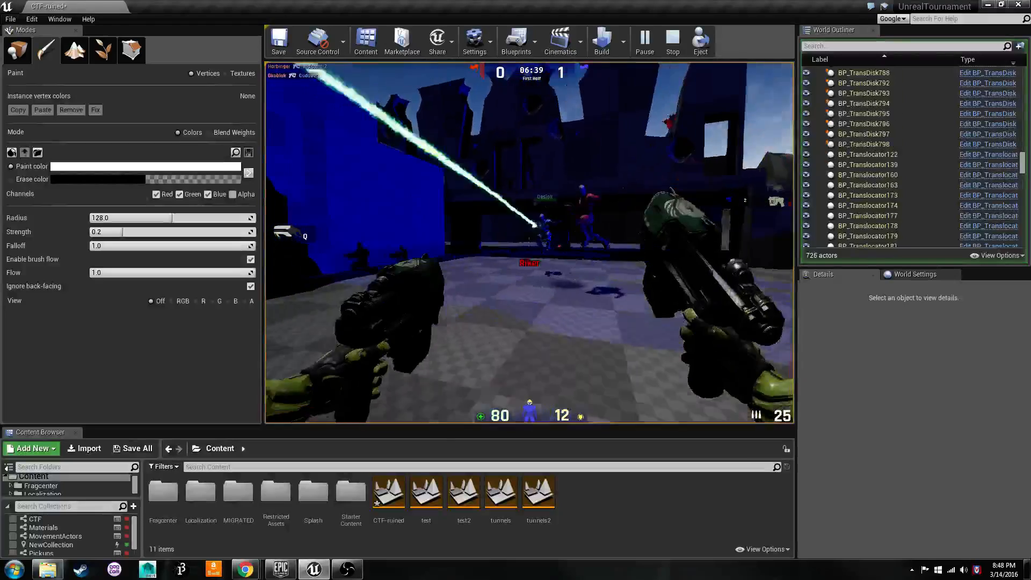
left_click(529, 242)
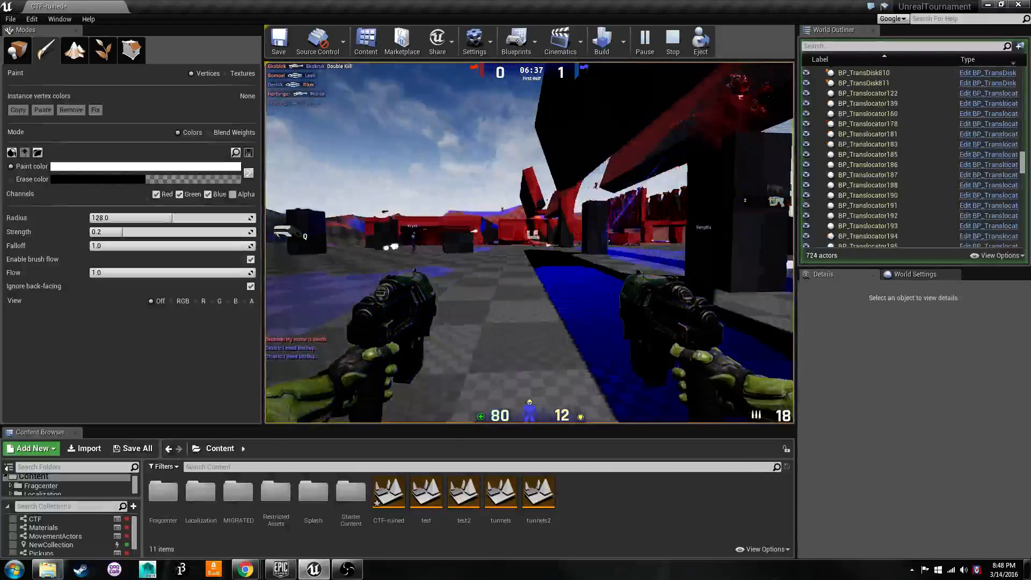
Step: Switch to the Translocator and launch discs upward around the midfield pillars and slanted beams, teleporting between them
key("q")
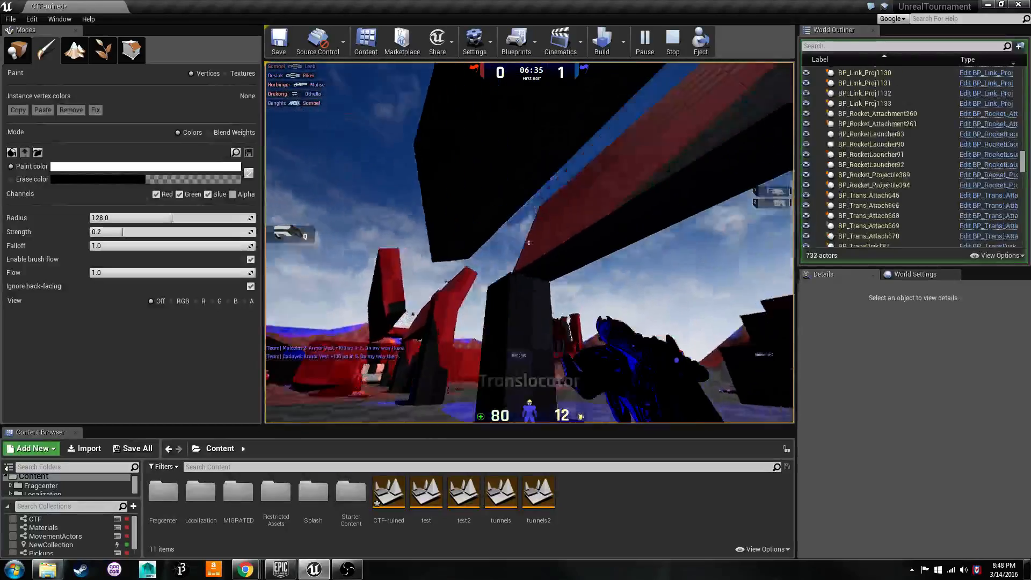
left_click(530, 243)
right_click(529, 243)
key("w")
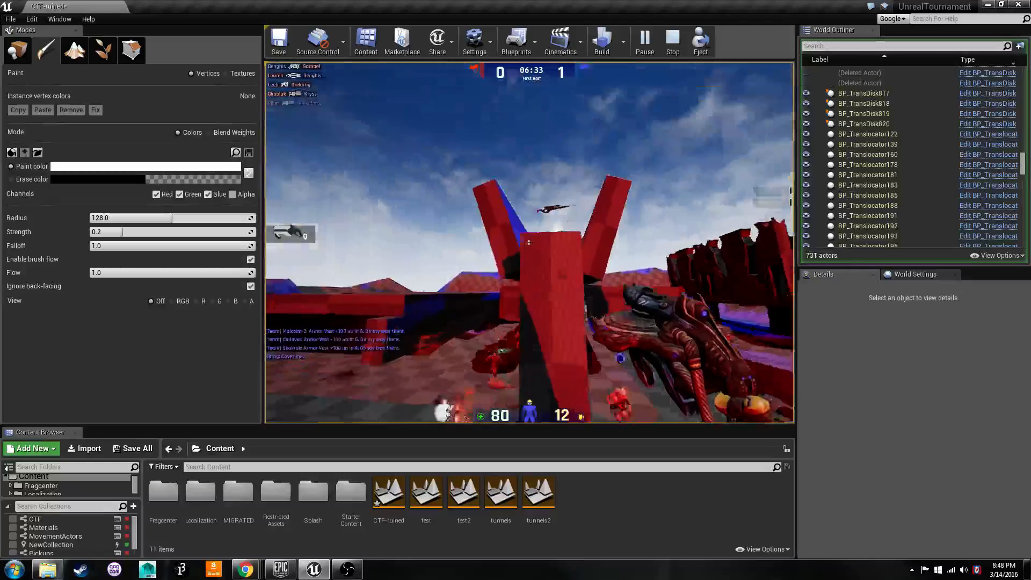
left_click(529, 243)
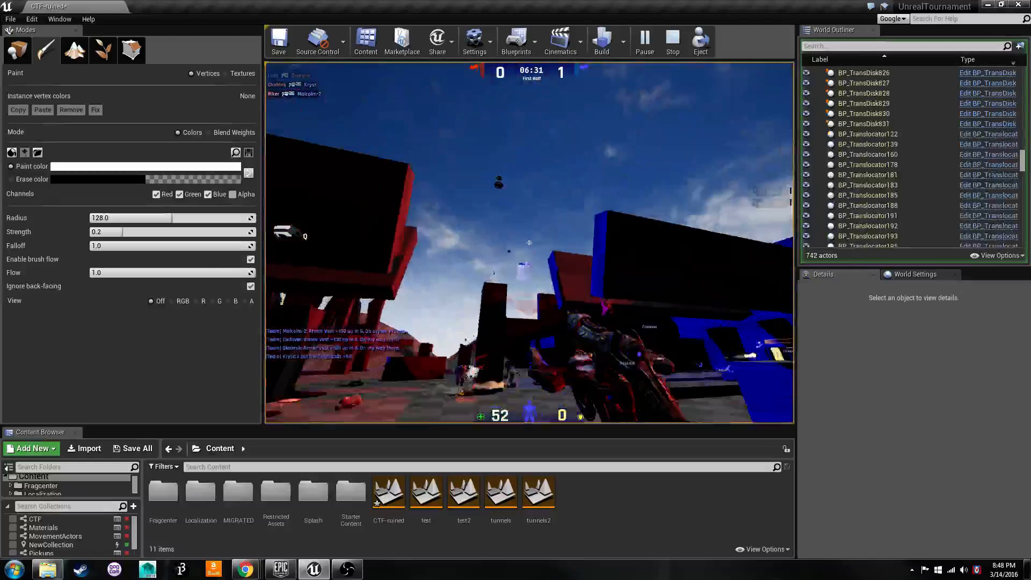
right_click(529, 243)
left_click(529, 242)
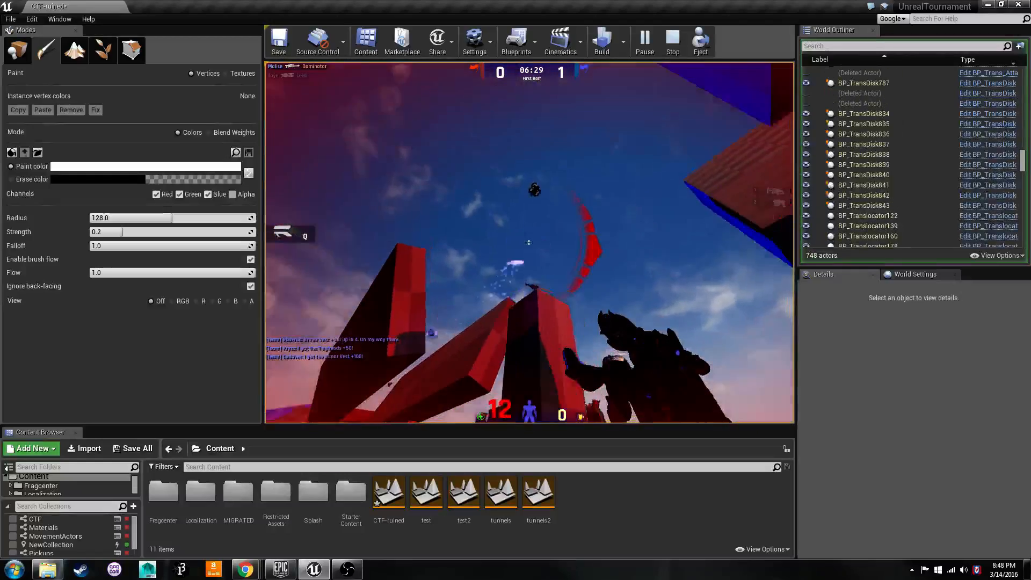
right_click(528, 242)
left_click(529, 242)
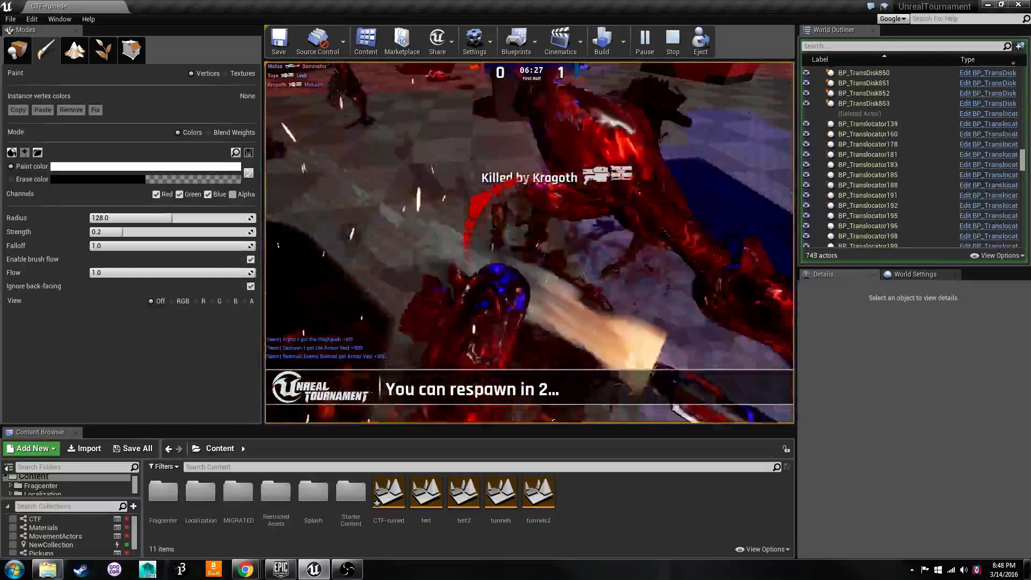
Step: End the play session and fly the editor camera above the blue base to examine the whole map layout
key("Escape")
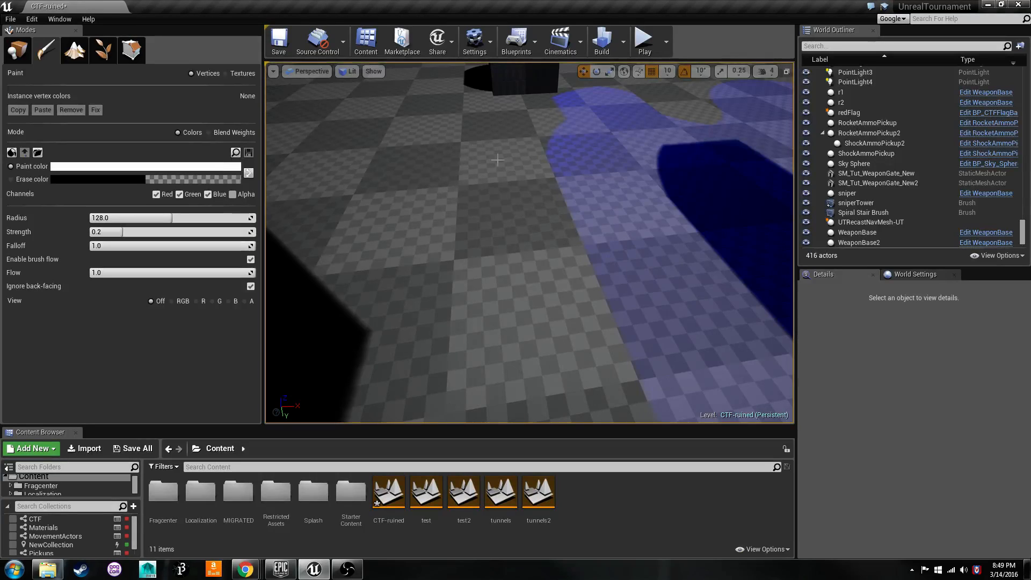
right_click_drag(498, 160, 768, 102)
key("w")
key("s")
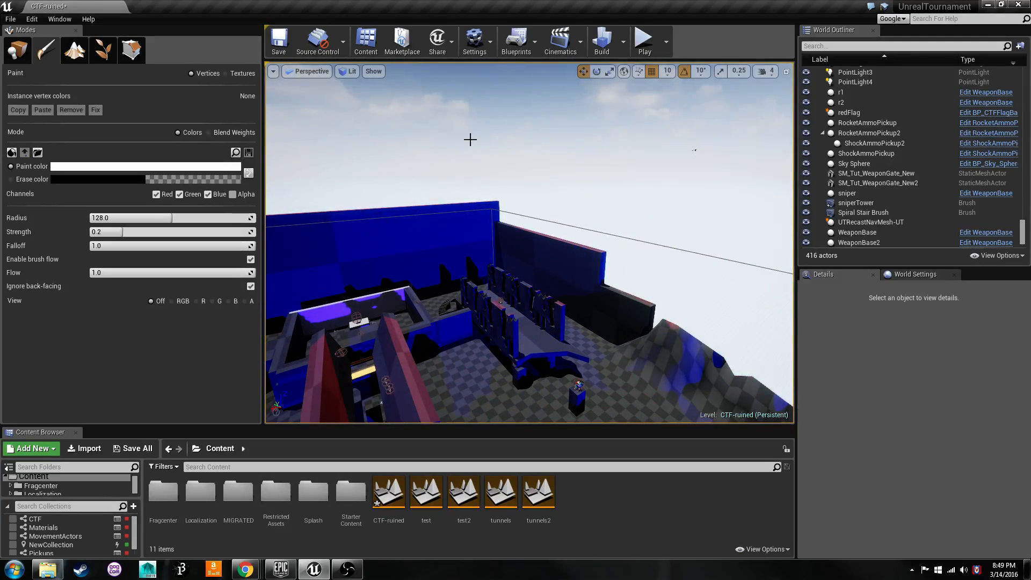
right_click_drag(369, 103, 267, 107)
key("w")
right_click_drag(439, 192, 452, 213)
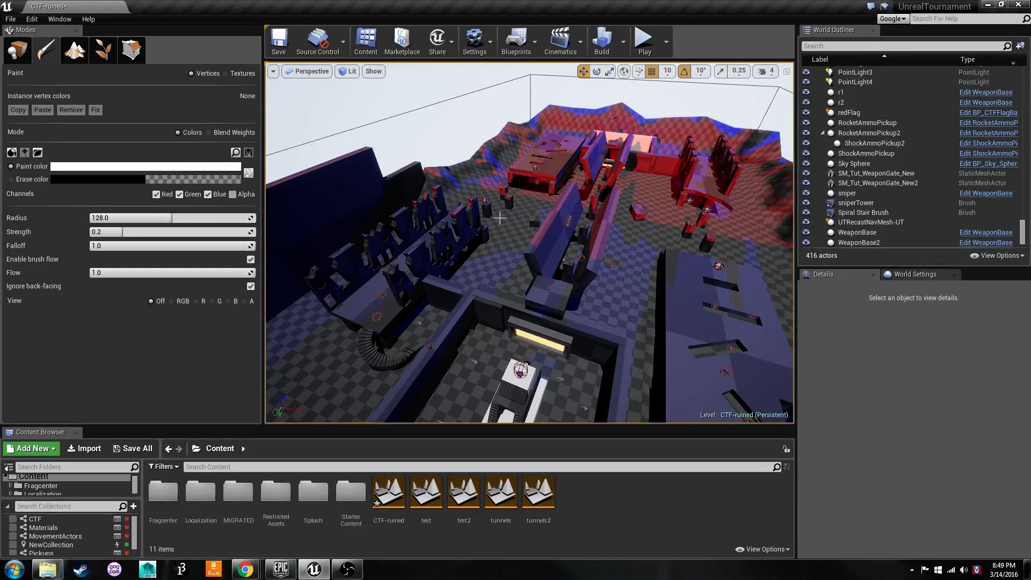
Step: Fly the editor camera past the blue-side ruined walkway, the midfield pillars and the slotted roof to examine the structures
key("w")
right_click_drag(518, 217, 592, 283)
key("w")
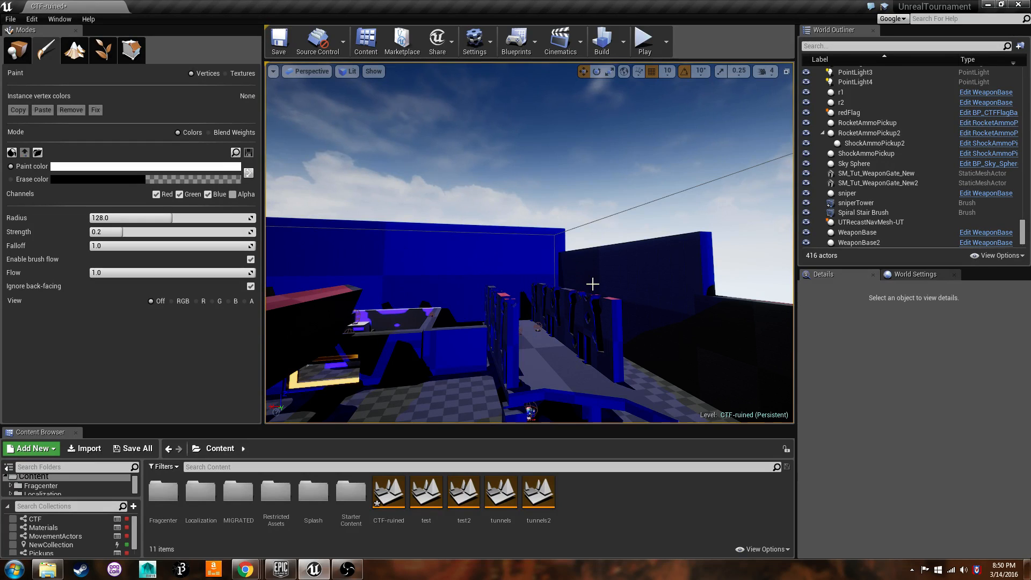
right_click_drag(575, 283, 397, 333)
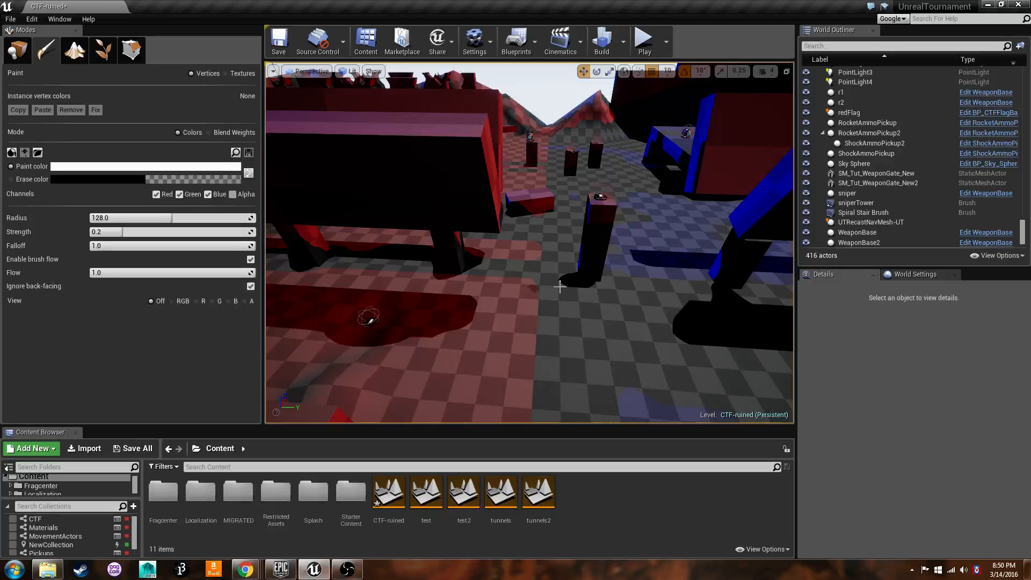
right_click_drag(589, 278, 778, 268)
key("w")
key("w")
key("d")
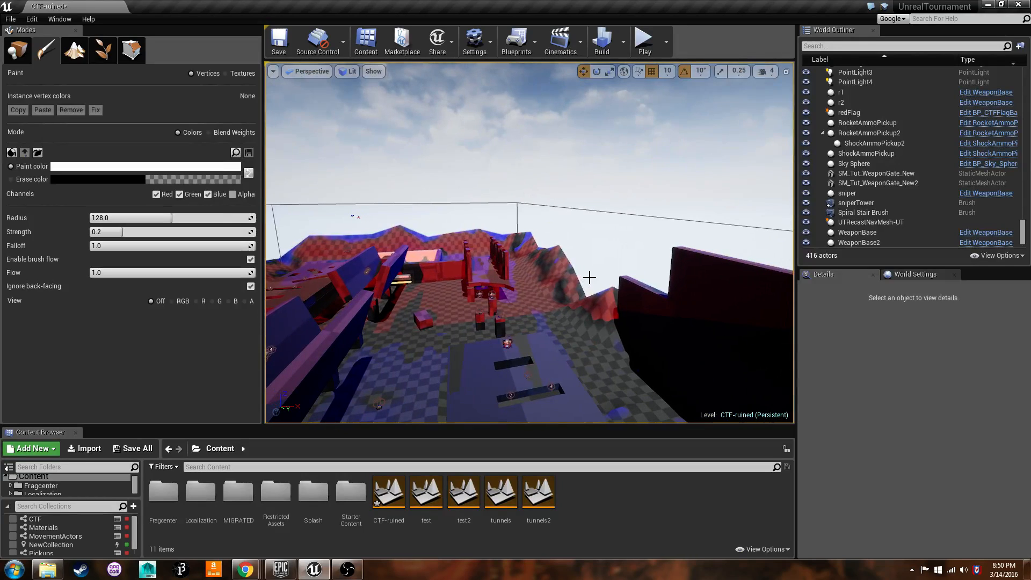